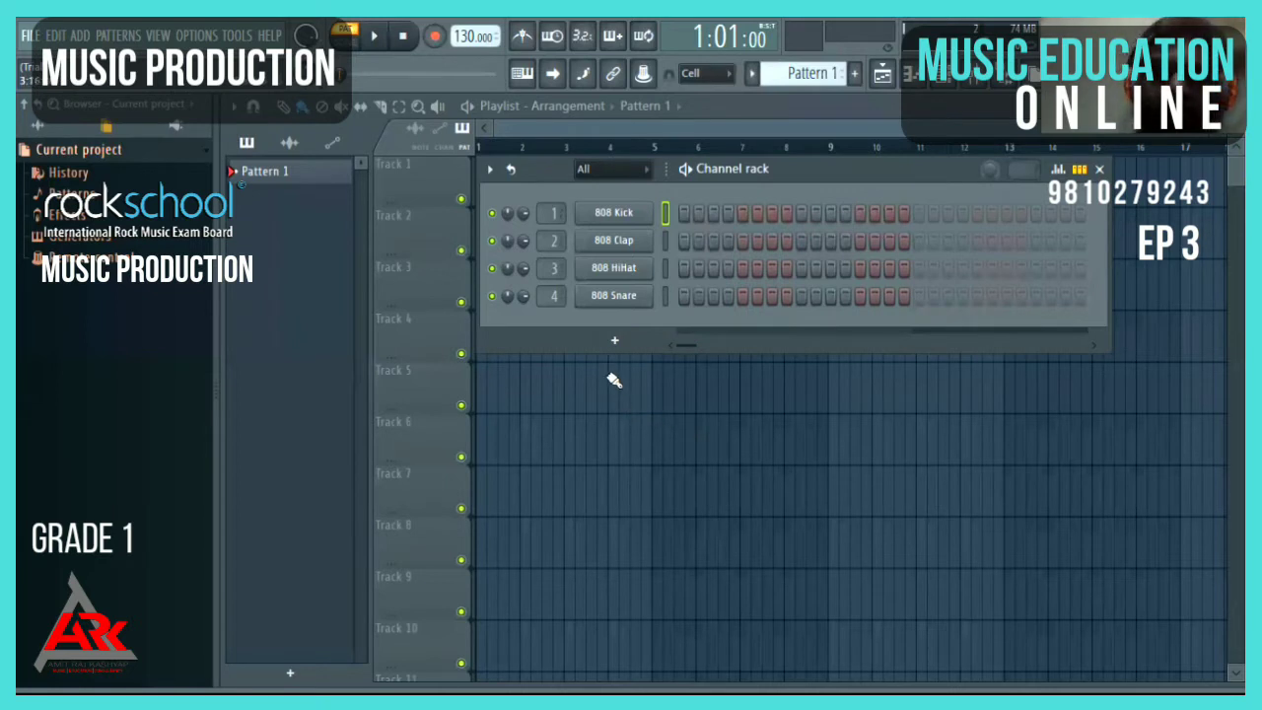
Add an Audio Clip channel to the channel rack and set the project tempo to 87 BPM
{"action": "left_click", "coordinate": [612, 346]}
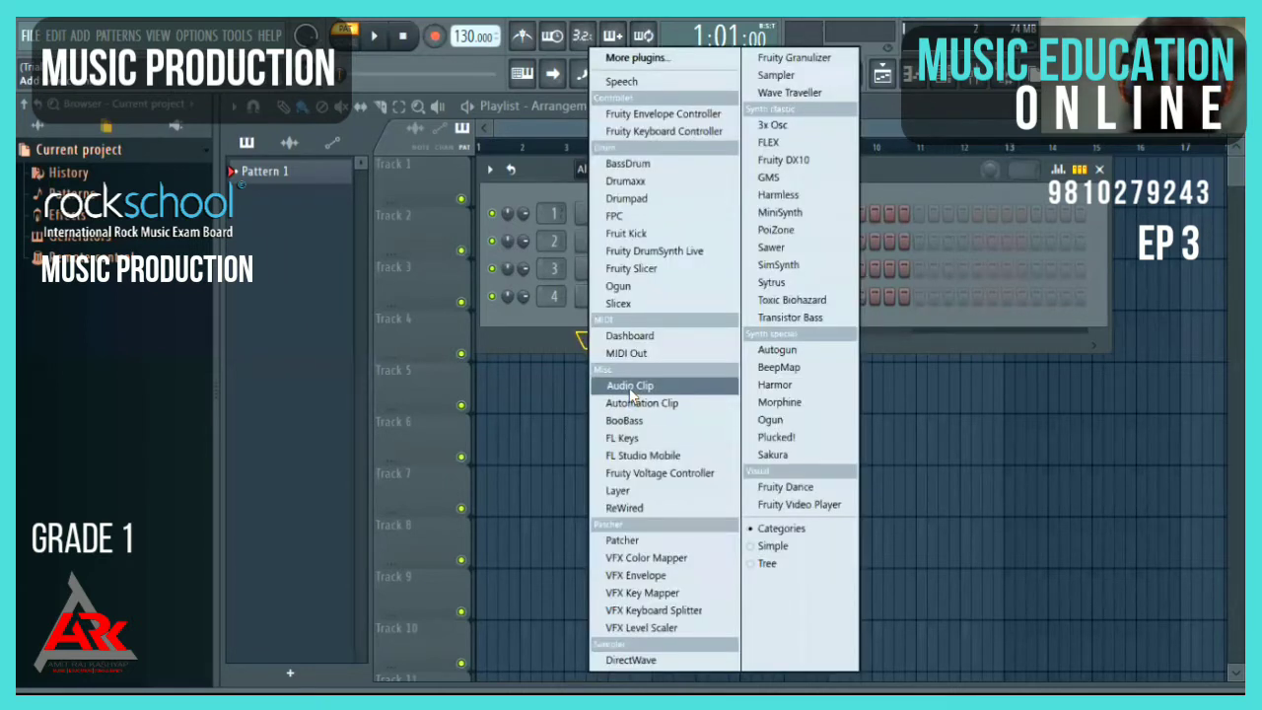
{"action": "left_click", "coordinate": [631, 385]}
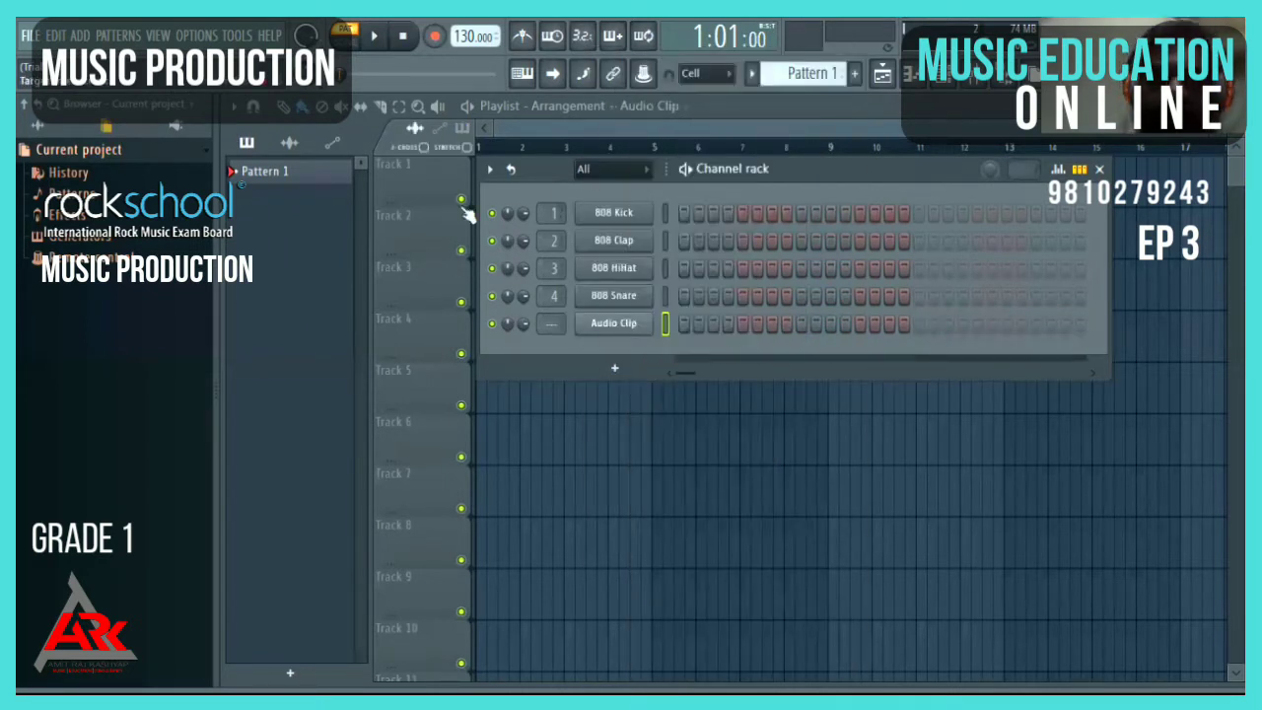
{"action": "left_click_drag", "start_coordinate": [465, 36], "coordinate": [465, 71]}
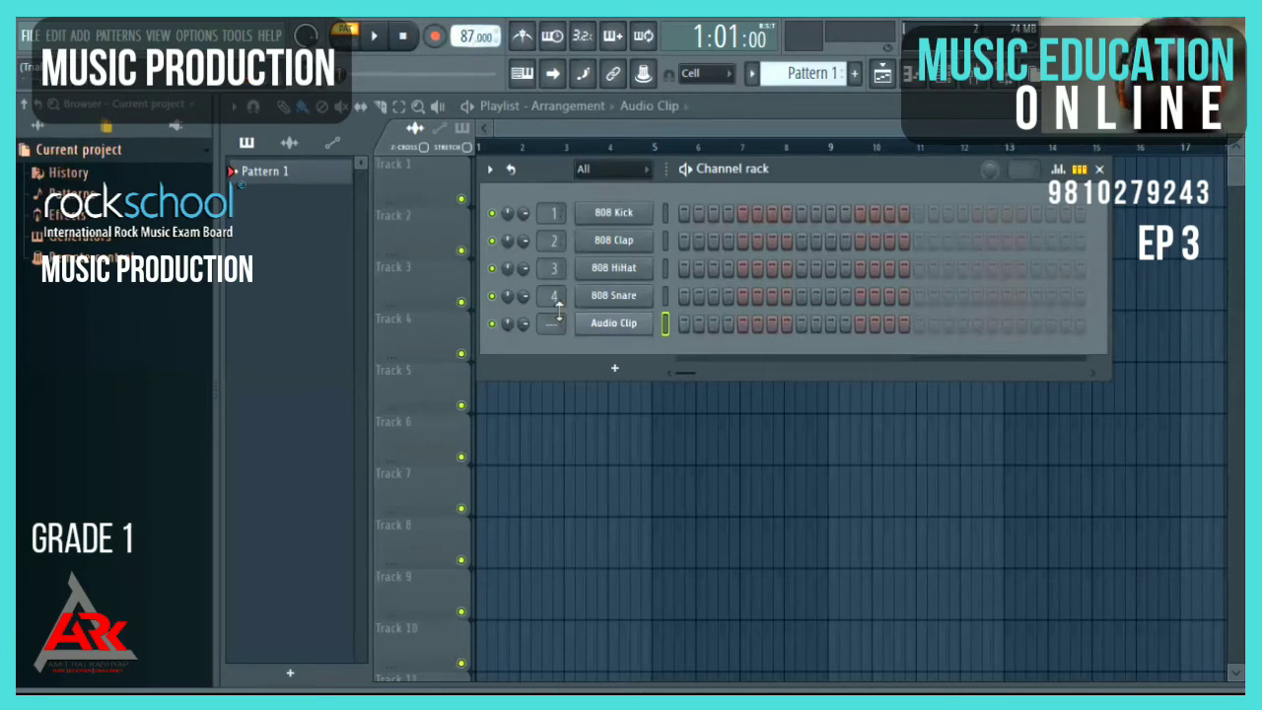
Load Hip Hop Beat 87 Bpm.wav from the Grade 1 Coursework files into the Audio Clip channel
{"action": "left_click", "coordinate": [613, 322]}
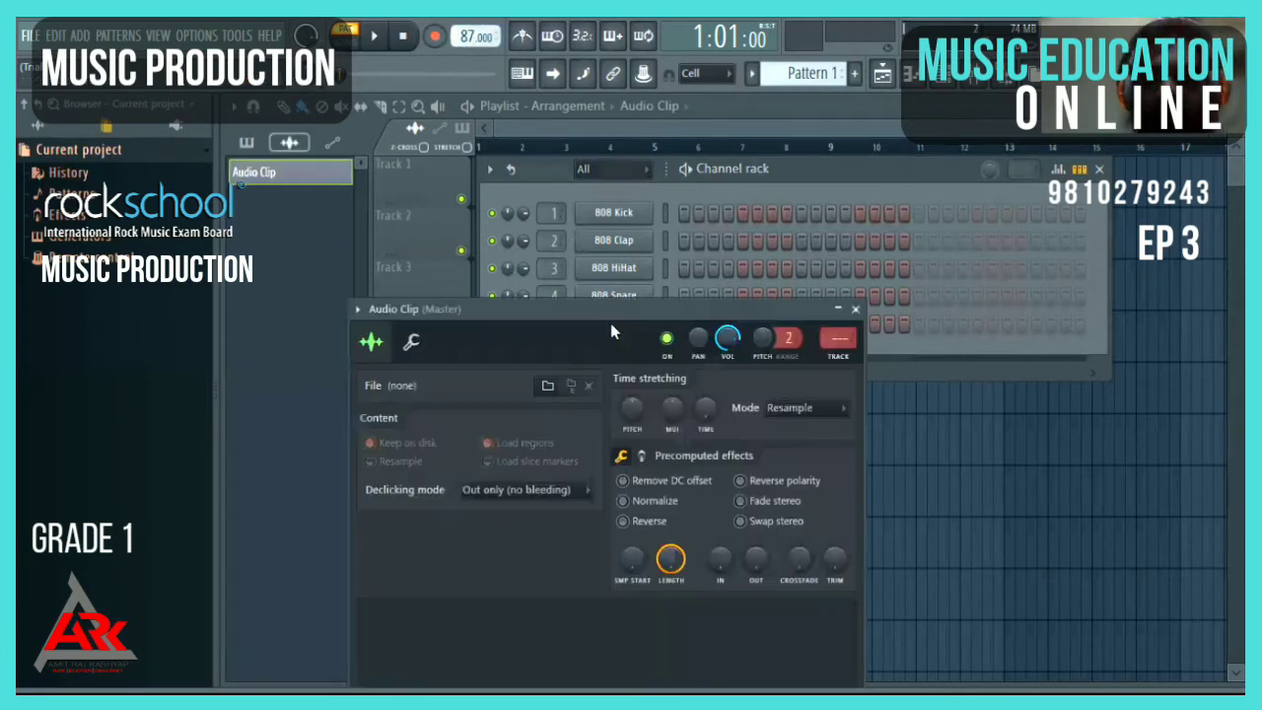
{"action": "left_click", "coordinate": [547, 388]}
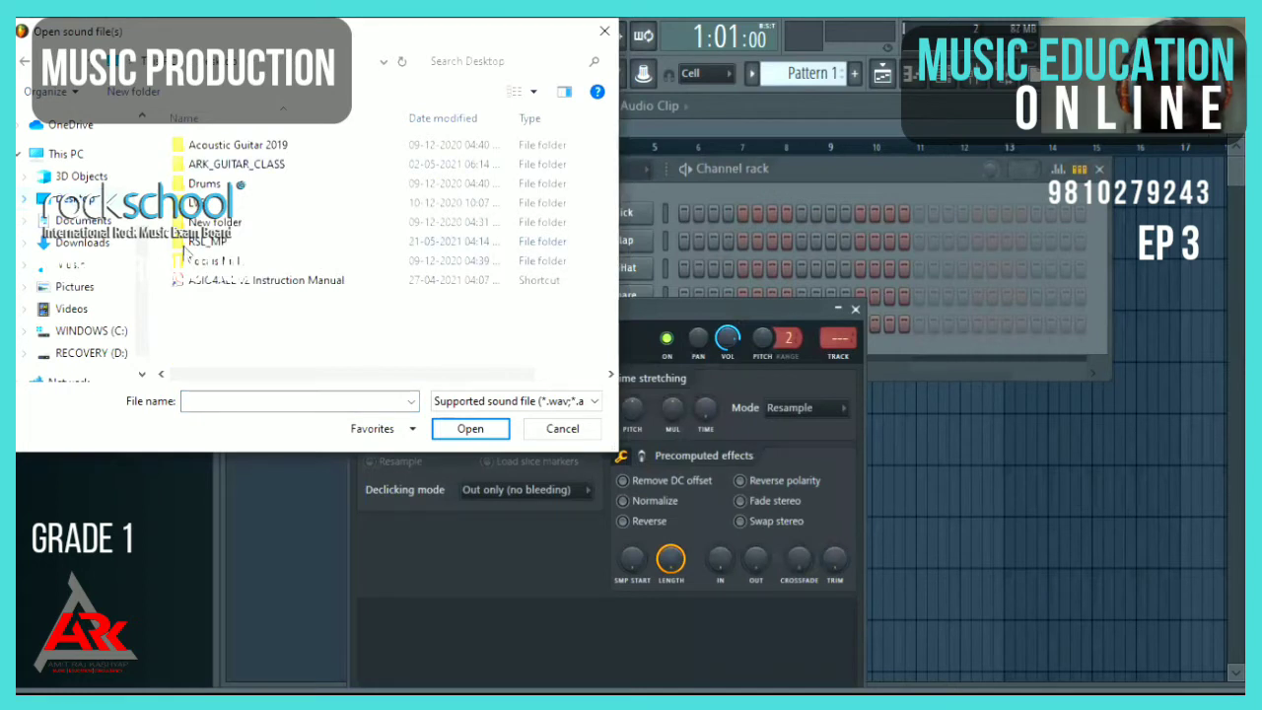
{"action": "double_click", "coordinate": [185, 243]}
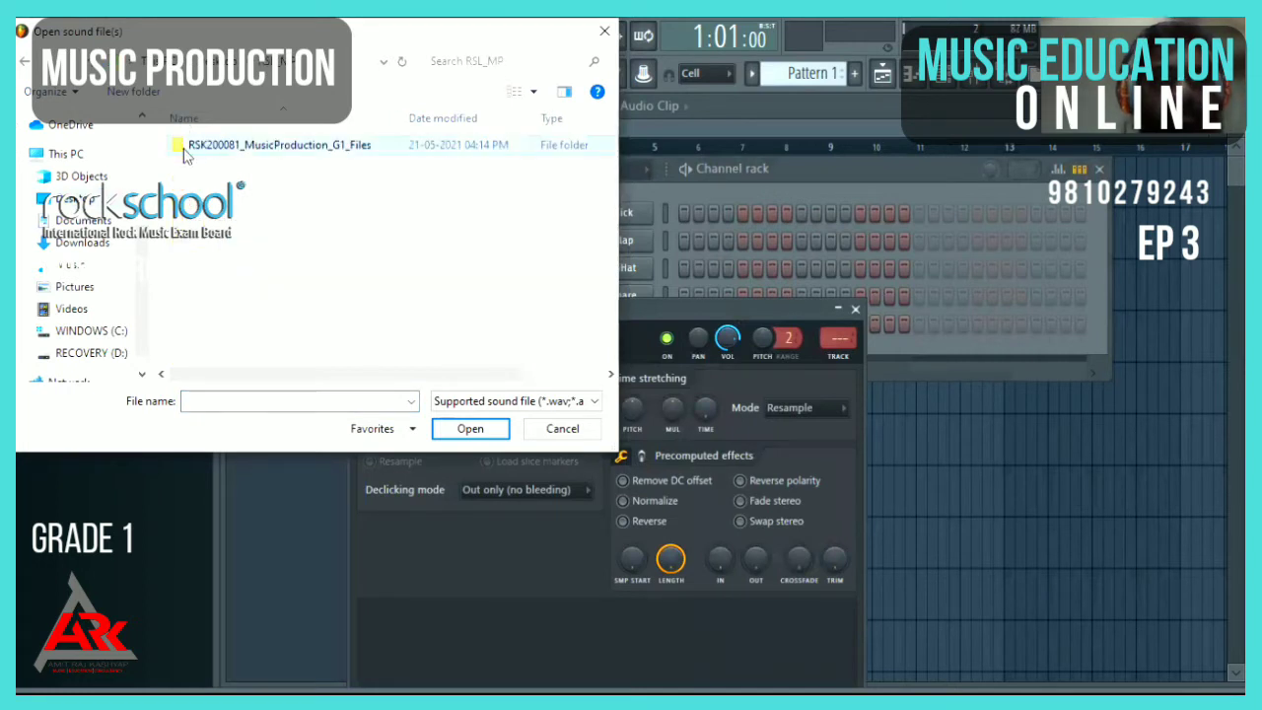
{"action": "double_click", "coordinate": [184, 149]}
{"action": "double_click", "coordinate": [178, 170]}
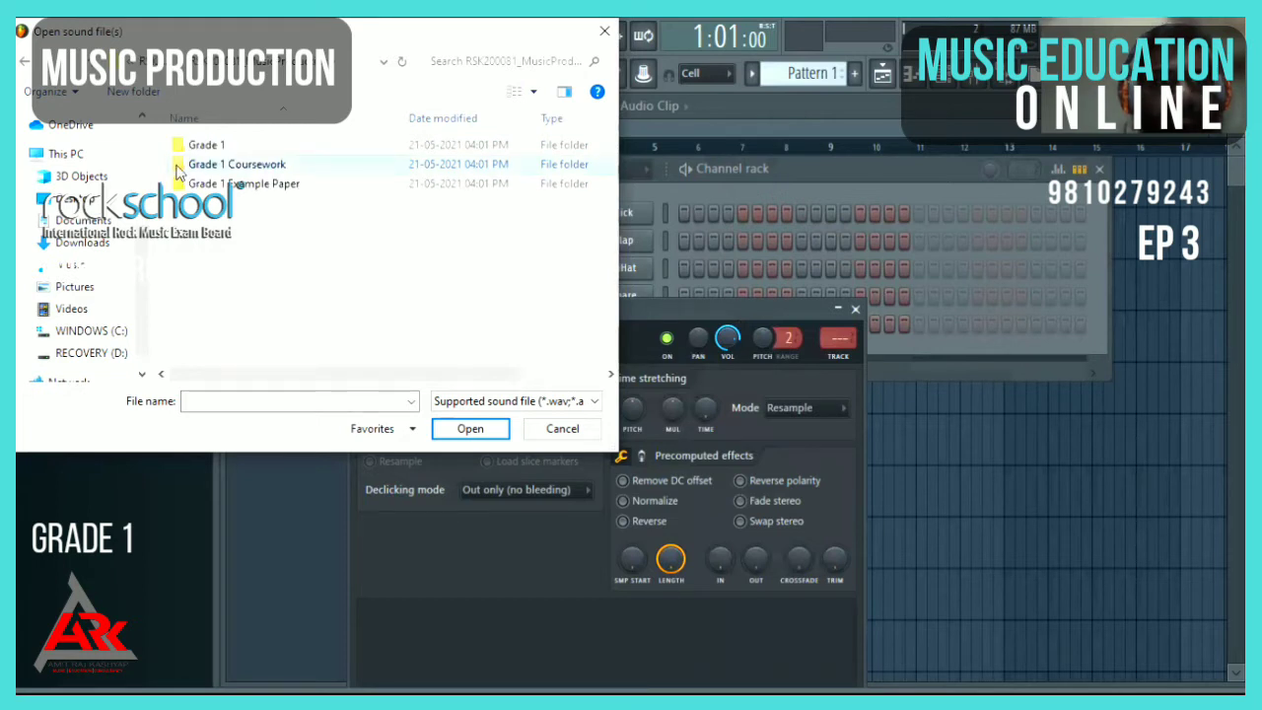
{"action": "double_click", "coordinate": [179, 170]}
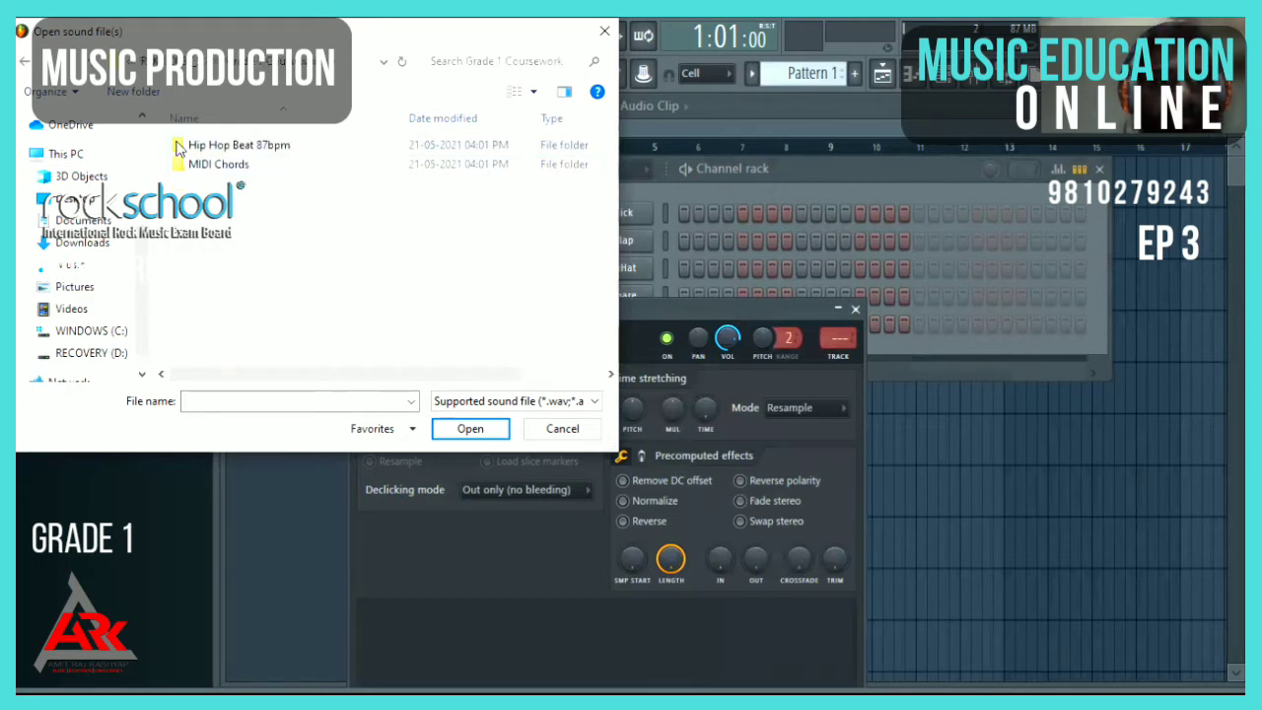
{"action": "double_click", "coordinate": [177, 148]}
{"action": "left_click", "coordinate": [179, 146]}
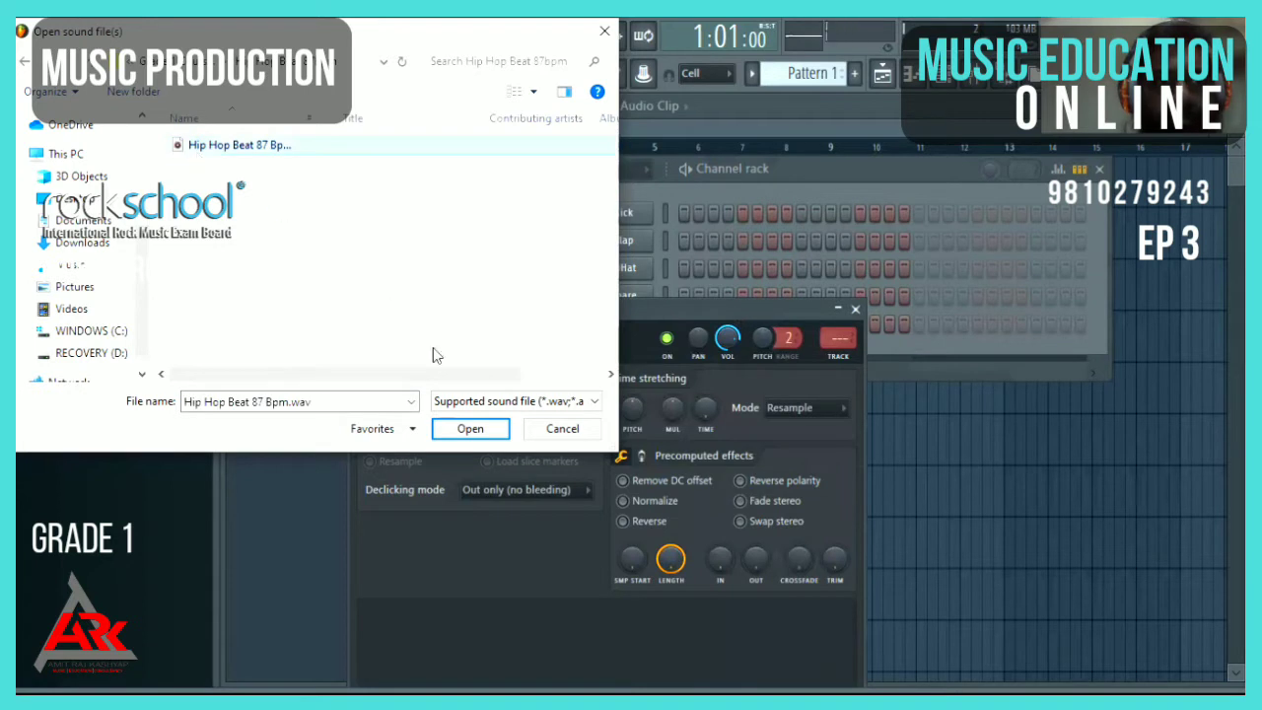
{"action": "left_click", "coordinate": [469, 428]}
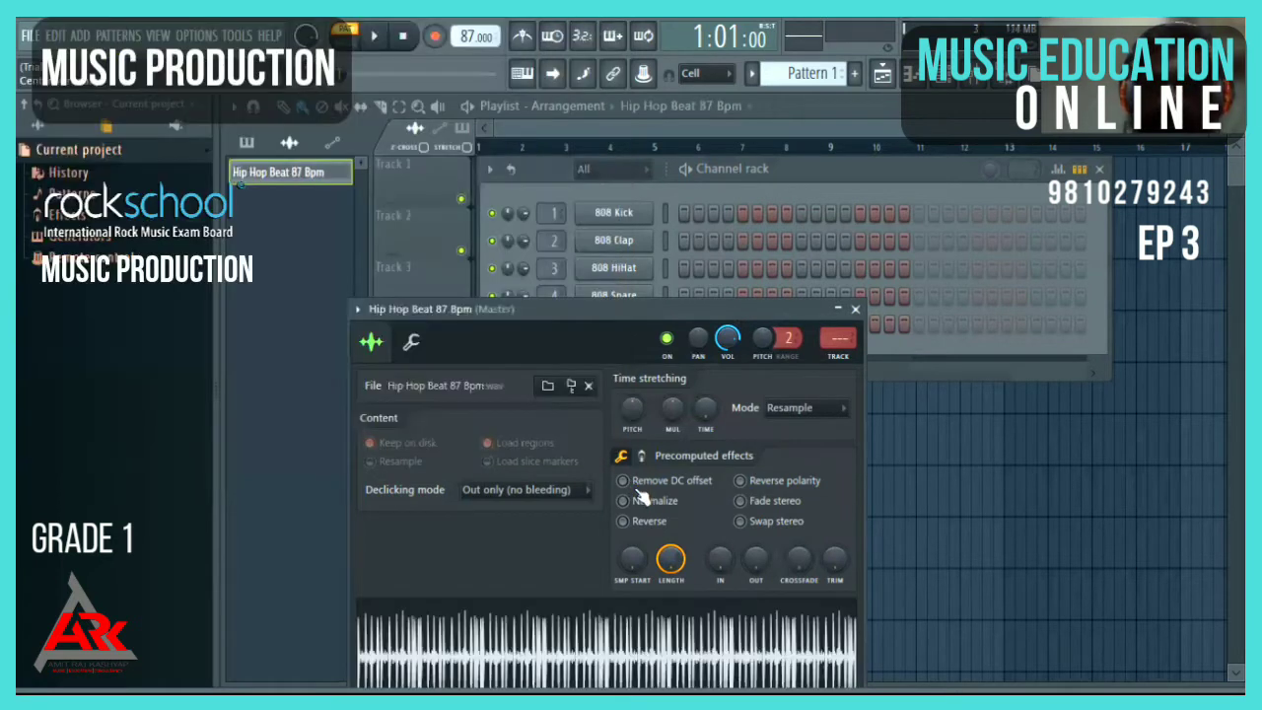
Normalize the hip hop beat sample and route its channel to mixer track 5
{"action": "left_click", "coordinate": [623, 501]}
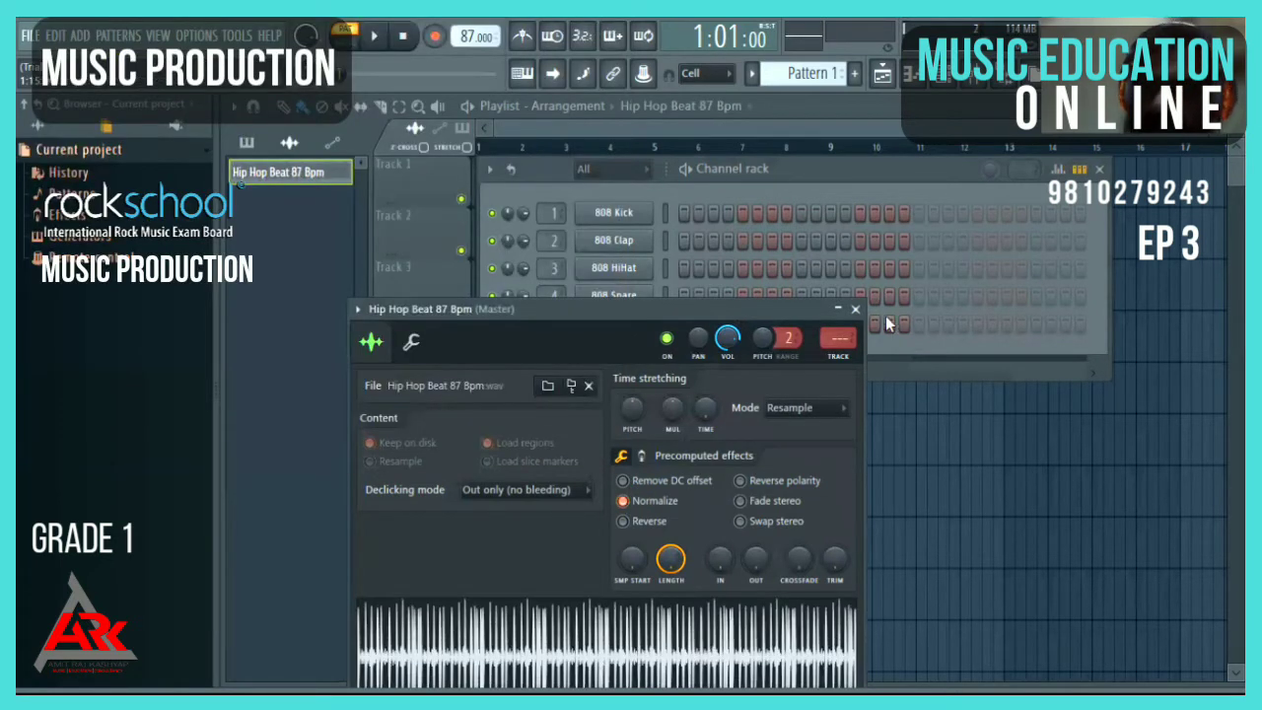
{"action": "left_click_drag", "start_coordinate": [840, 339], "coordinate": [840, 323]}
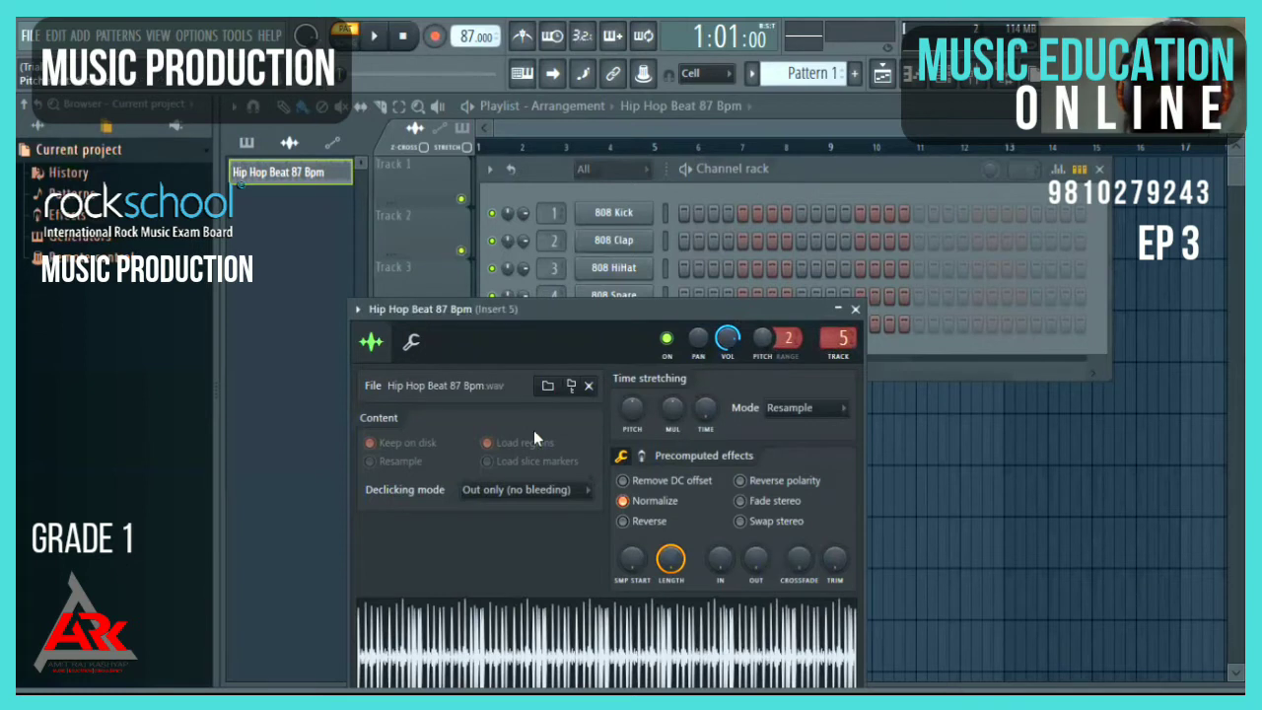
{"action": "left_click", "coordinate": [856, 310]}
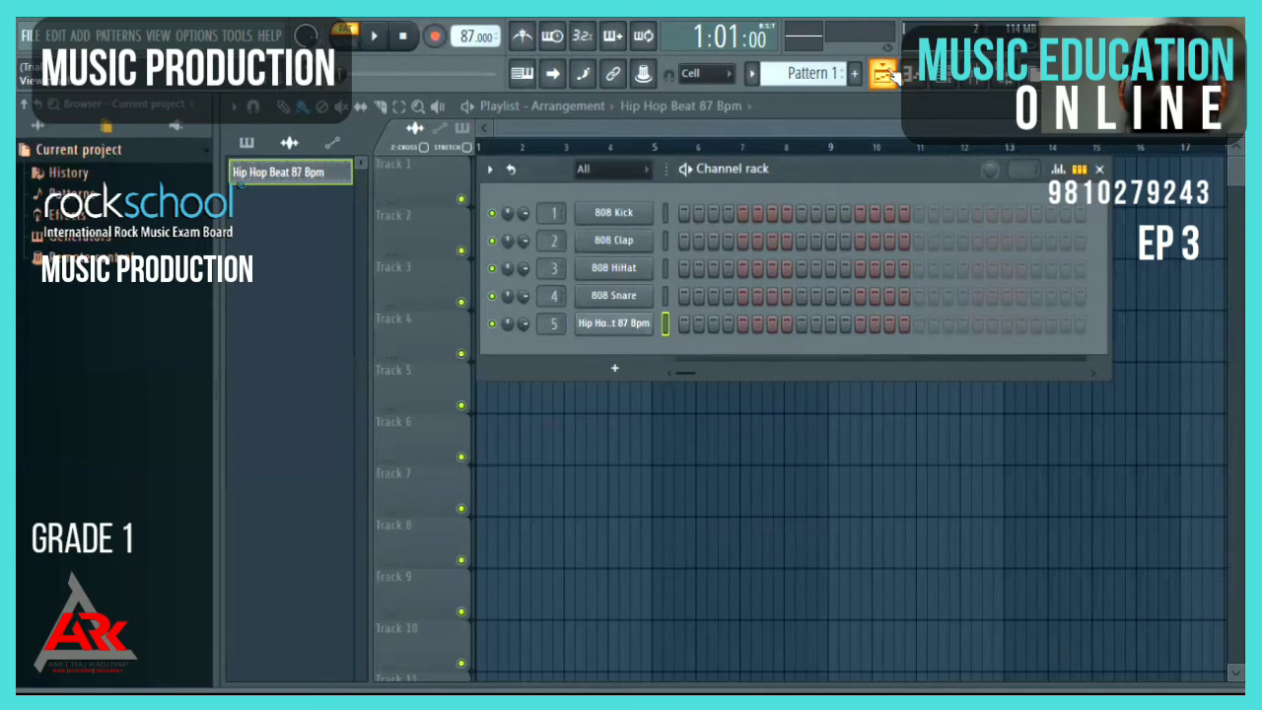
Hide the channel rack and place the Hip Hop Beat 87 Bpm clip at bar 1 of playlist Track 1
{"action": "left_click", "coordinate": [884, 74]}
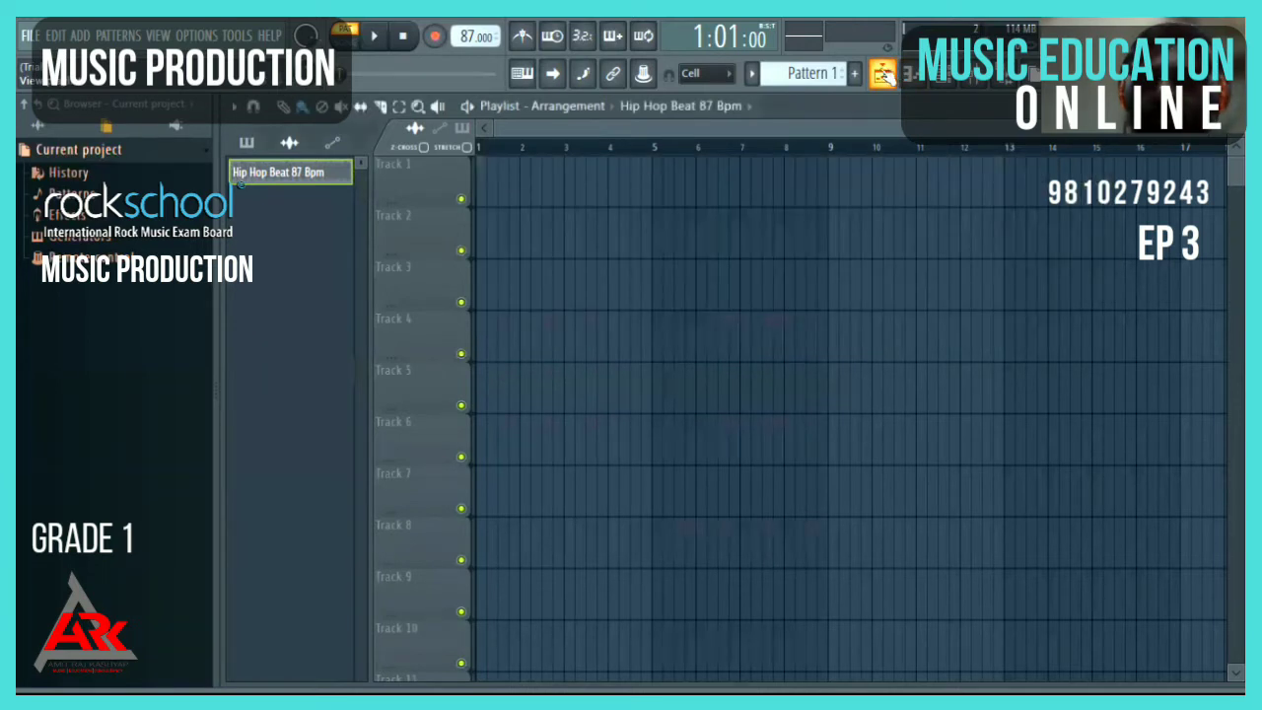
{"action": "left_click_drag", "start_coordinate": [292, 181], "coordinate": [481, 189]}
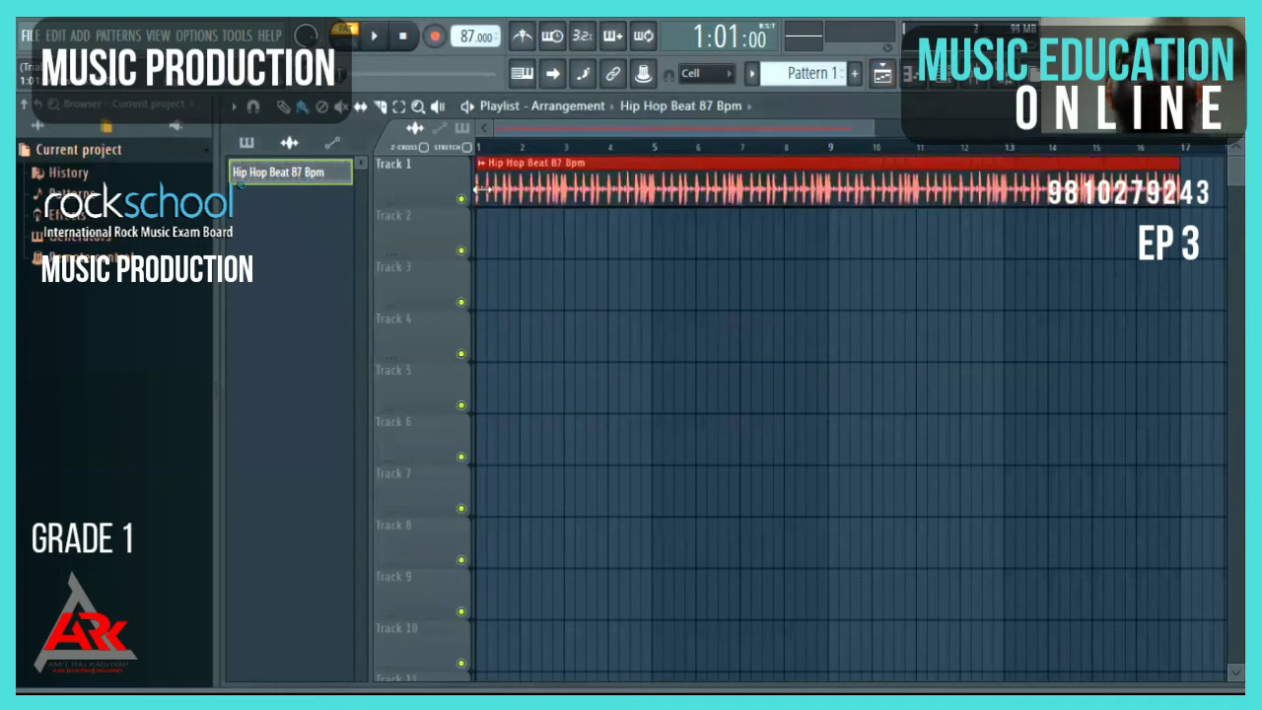
Switch playback to song mode and audition the hip hop beat from the start of the playlist
{"action": "left_click", "coordinate": [347, 47]}
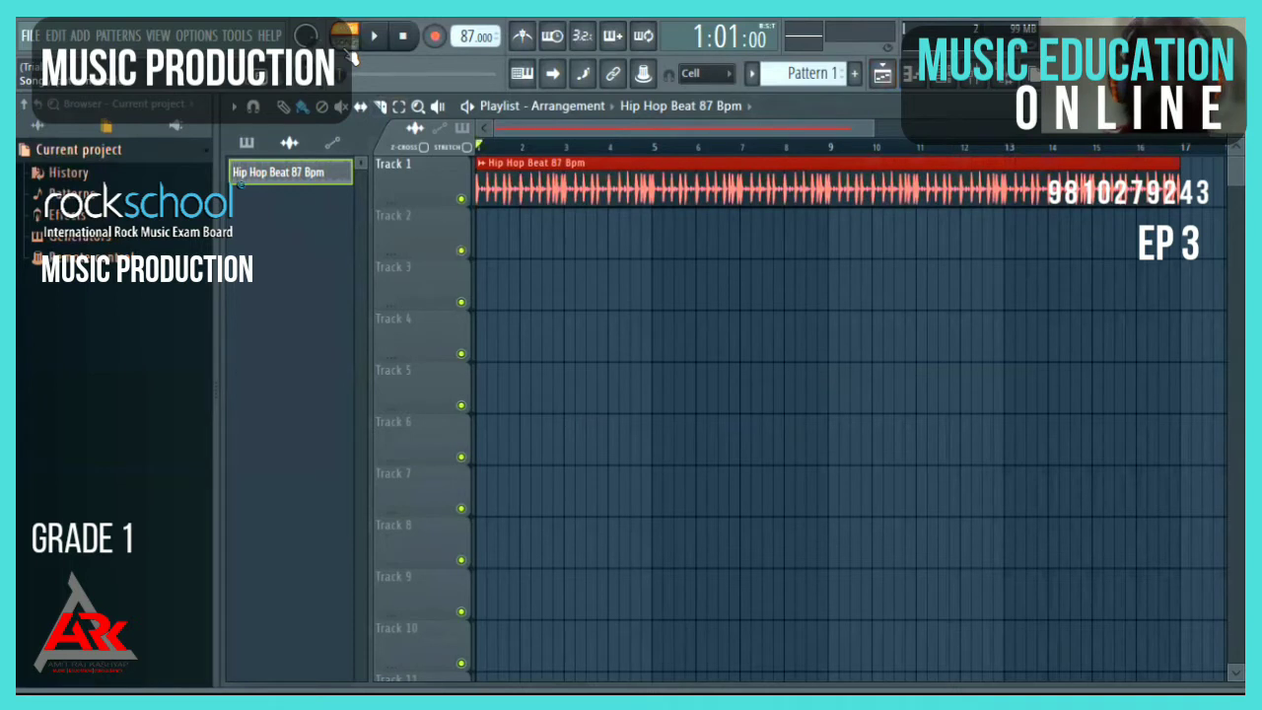
{"action": "key", "text": "space"}
{"action": "key", "text": "space"}
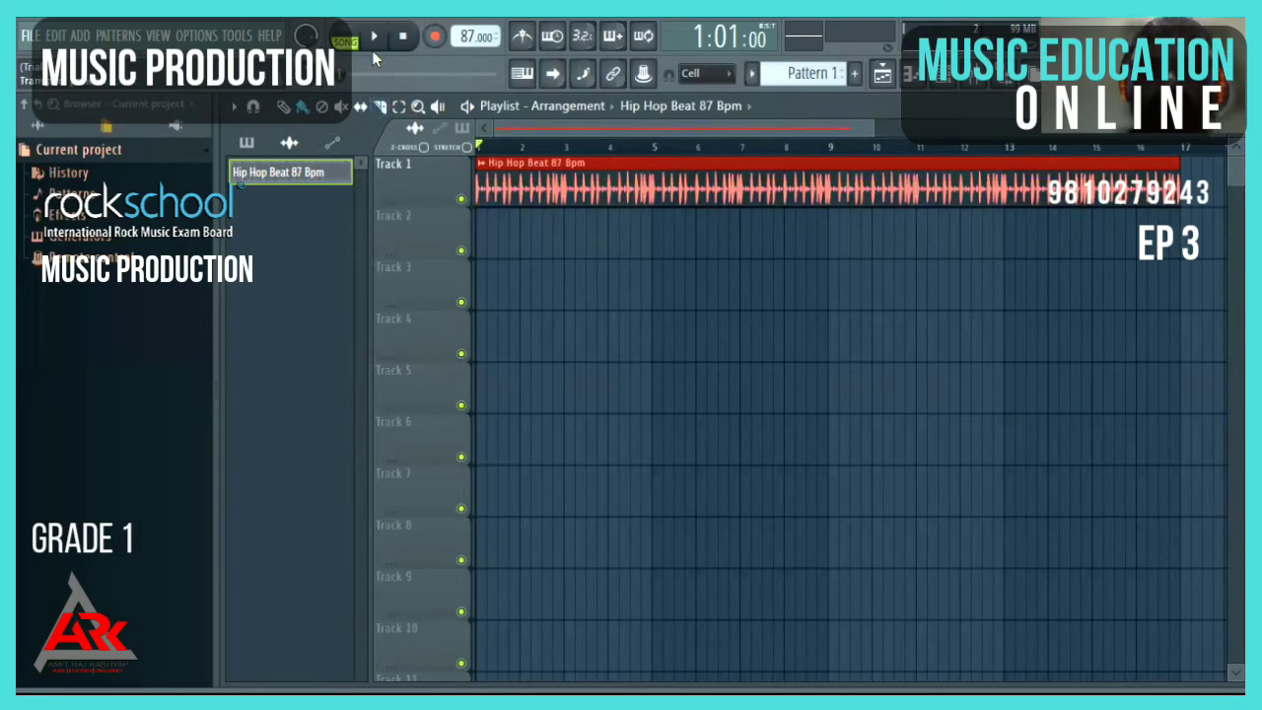
{"action": "key", "text": "space"}
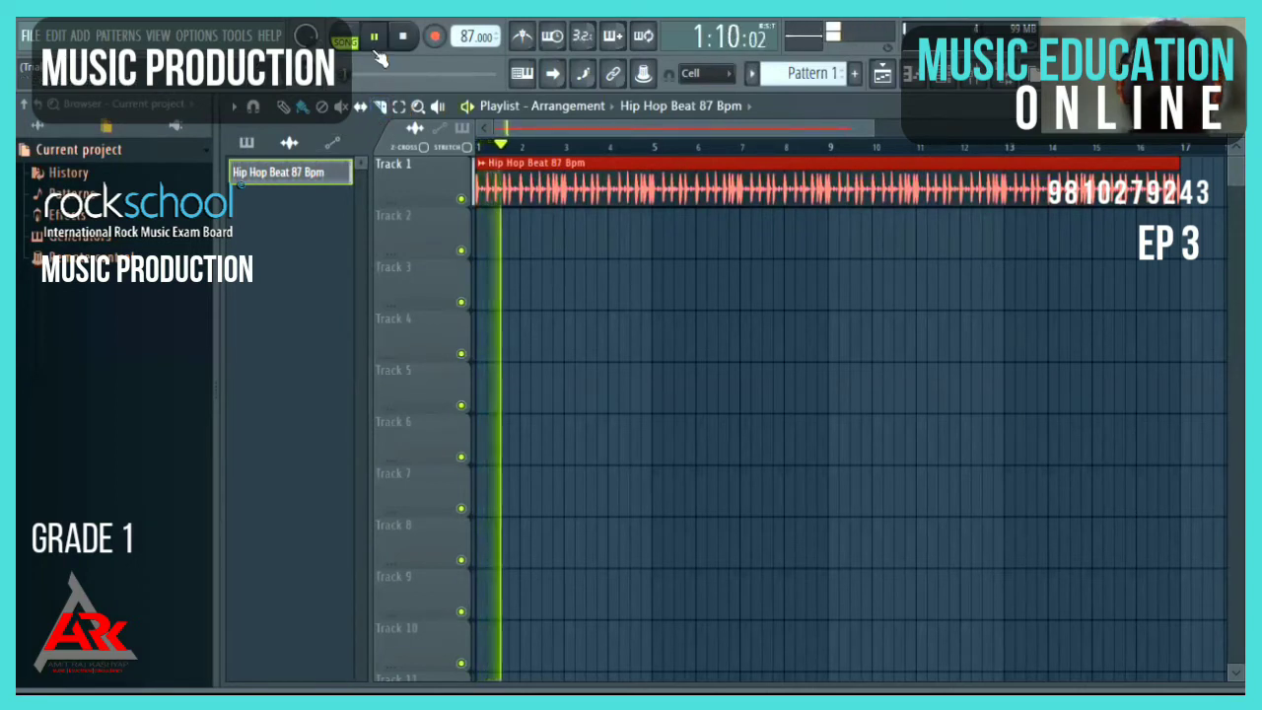
{"action": "key", "text": "space"}
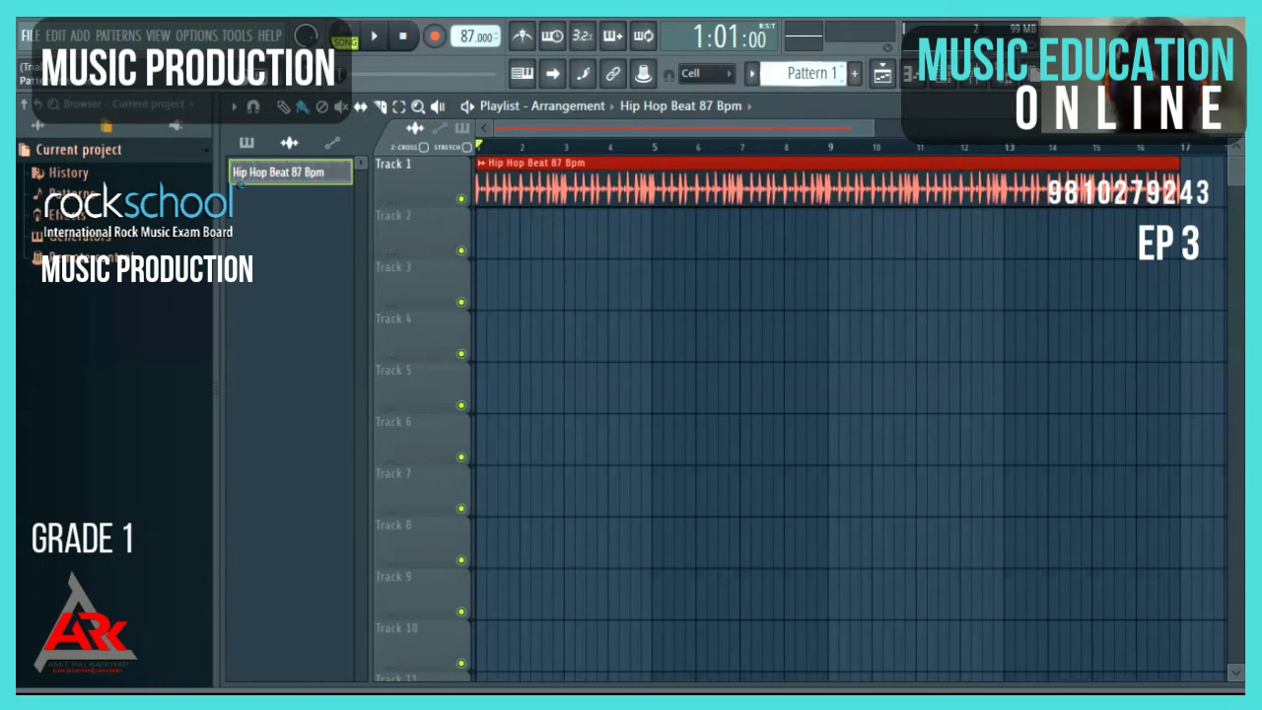
Switch to Pattern 2 and add an FL Keys channel to the channel rack
{"action": "scroll", "coordinate": [816, 72], "scroll_direction": "down", "scroll_amount": 1}
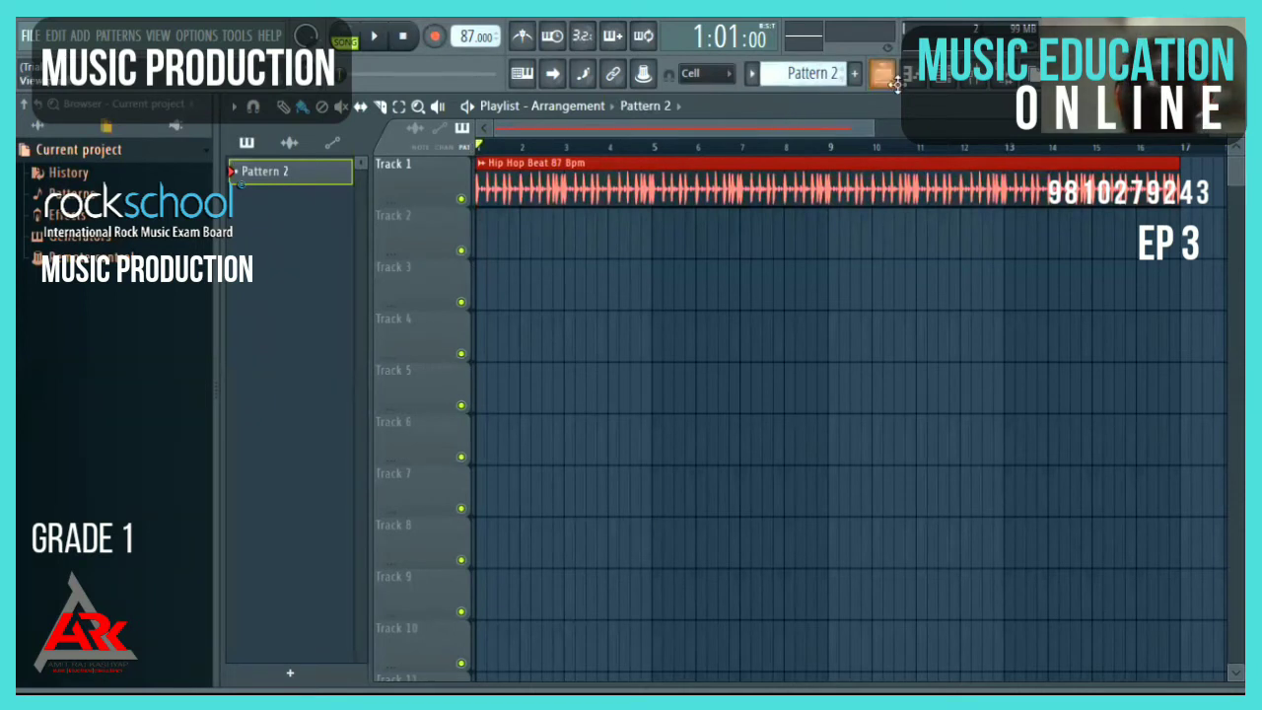
{"action": "left_click", "coordinate": [944, 77]}
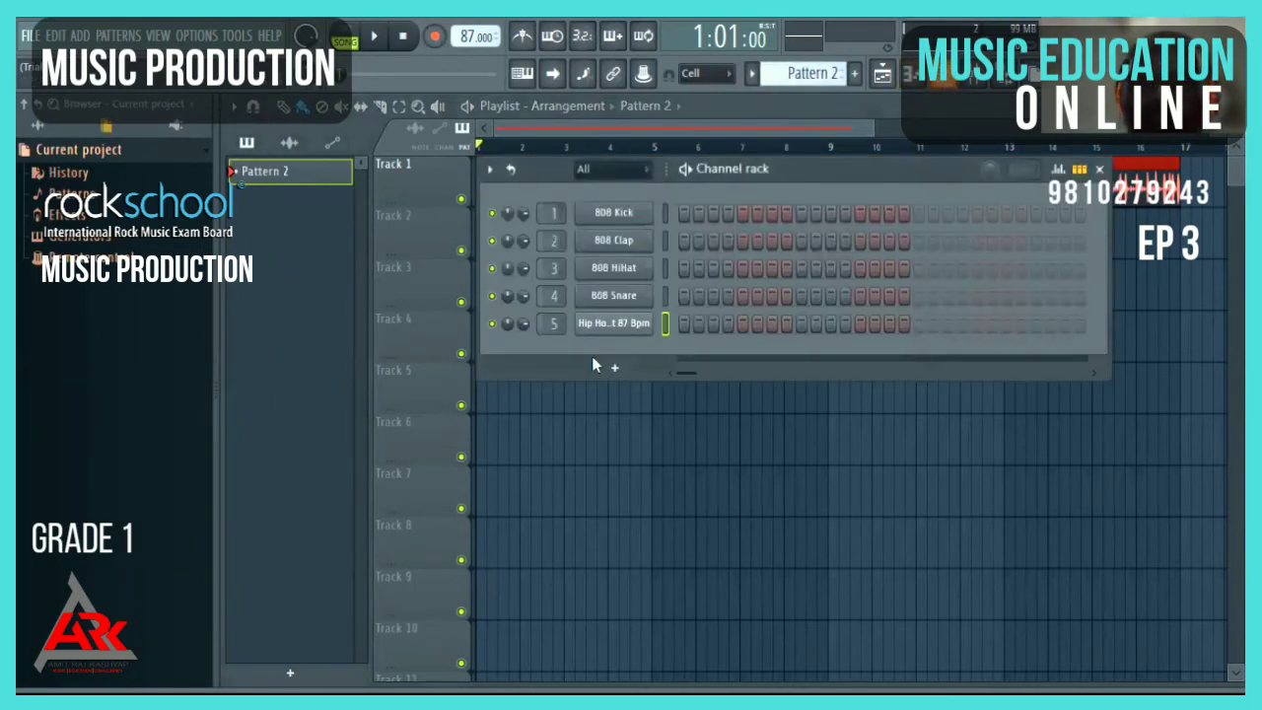
{"action": "left_click", "coordinate": [617, 369]}
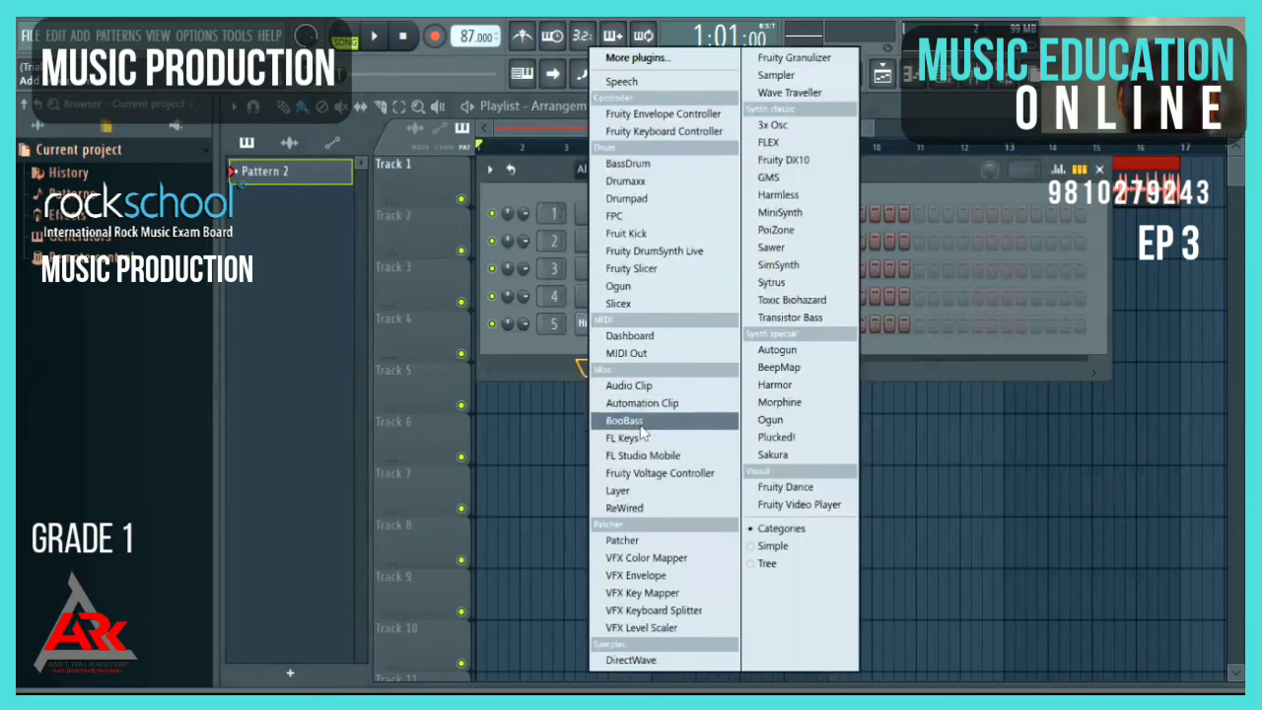
{"action": "left_click", "coordinate": [643, 439]}
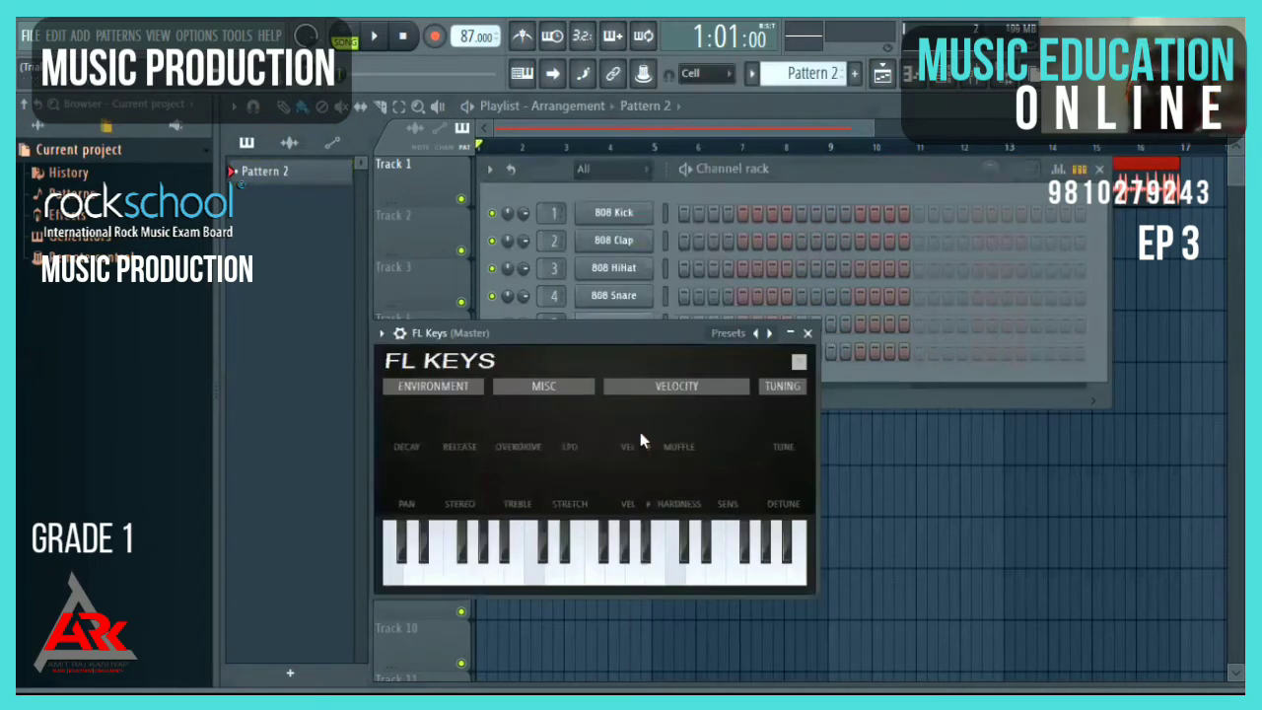
{"action": "left_click", "coordinate": [808, 334]}
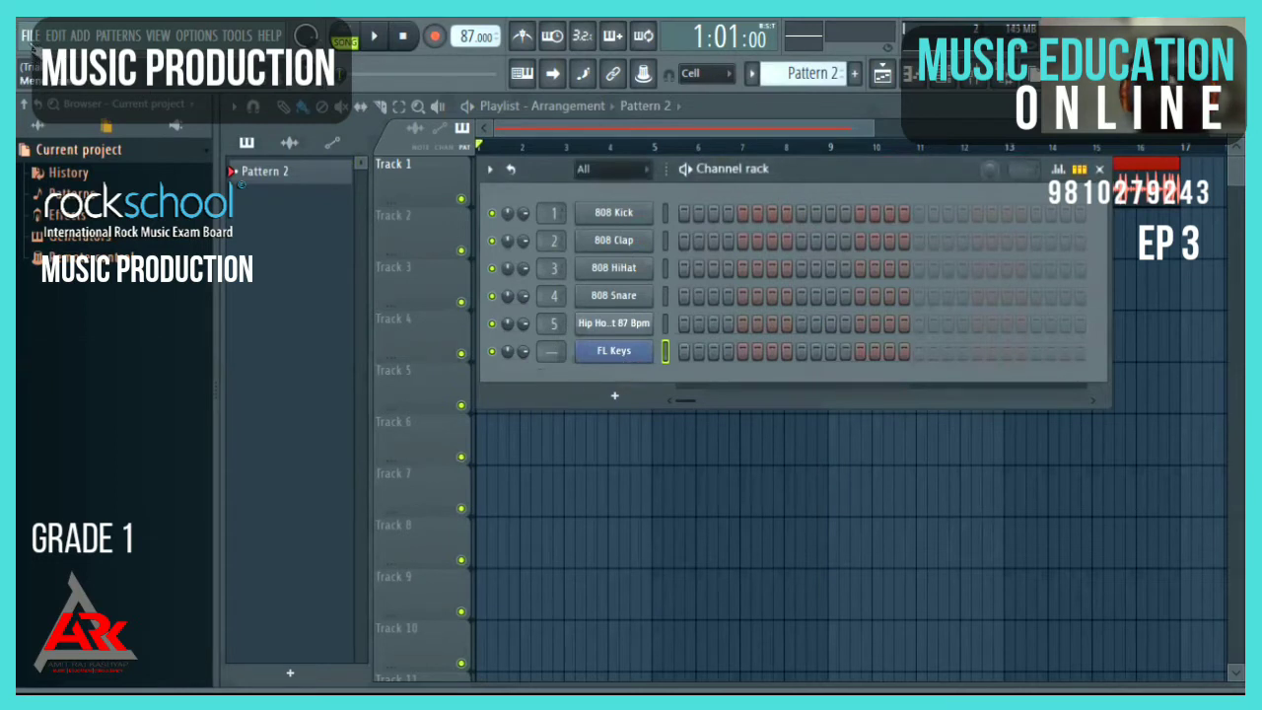
Import G1 MIDI 1.mid without saving the project changes, turning off the Start new project option for the import
{"action": "left_click", "coordinate": [29, 36]}
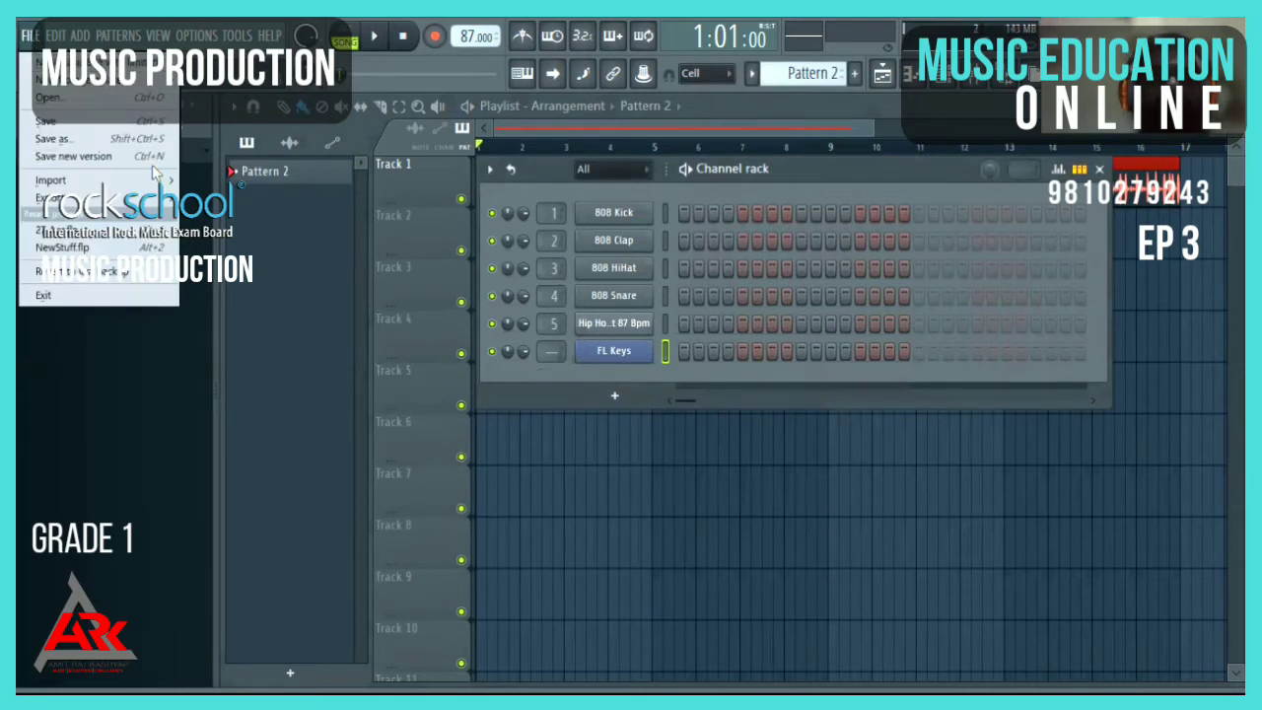
{"action": "mouse_move", "coordinate": [175, 179]}
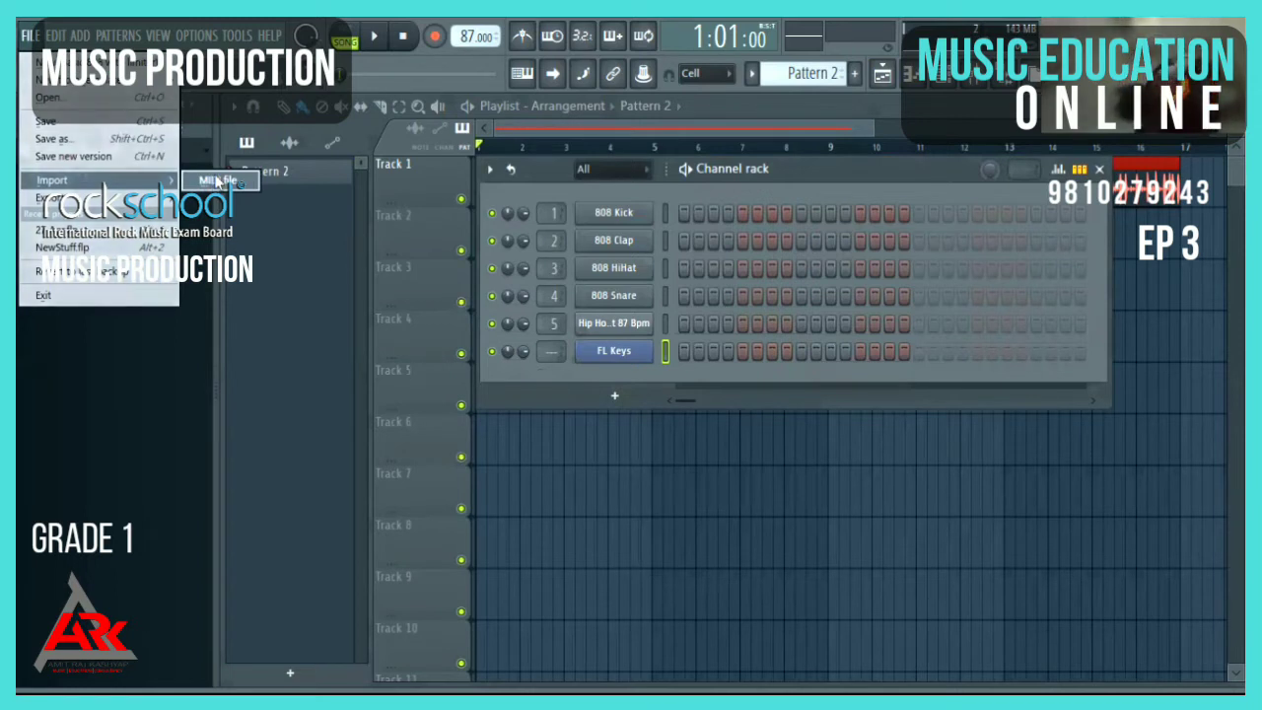
{"action": "left_click", "coordinate": [217, 180]}
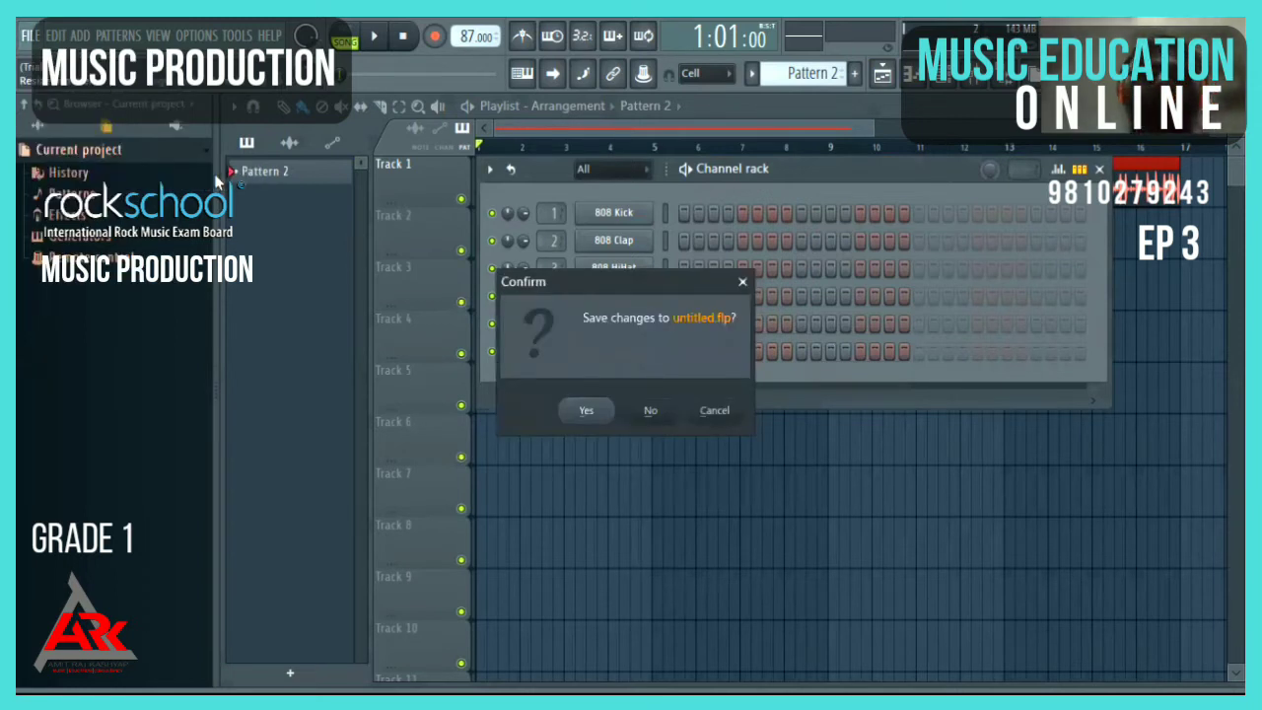
{"action": "left_click", "coordinate": [691, 46]}
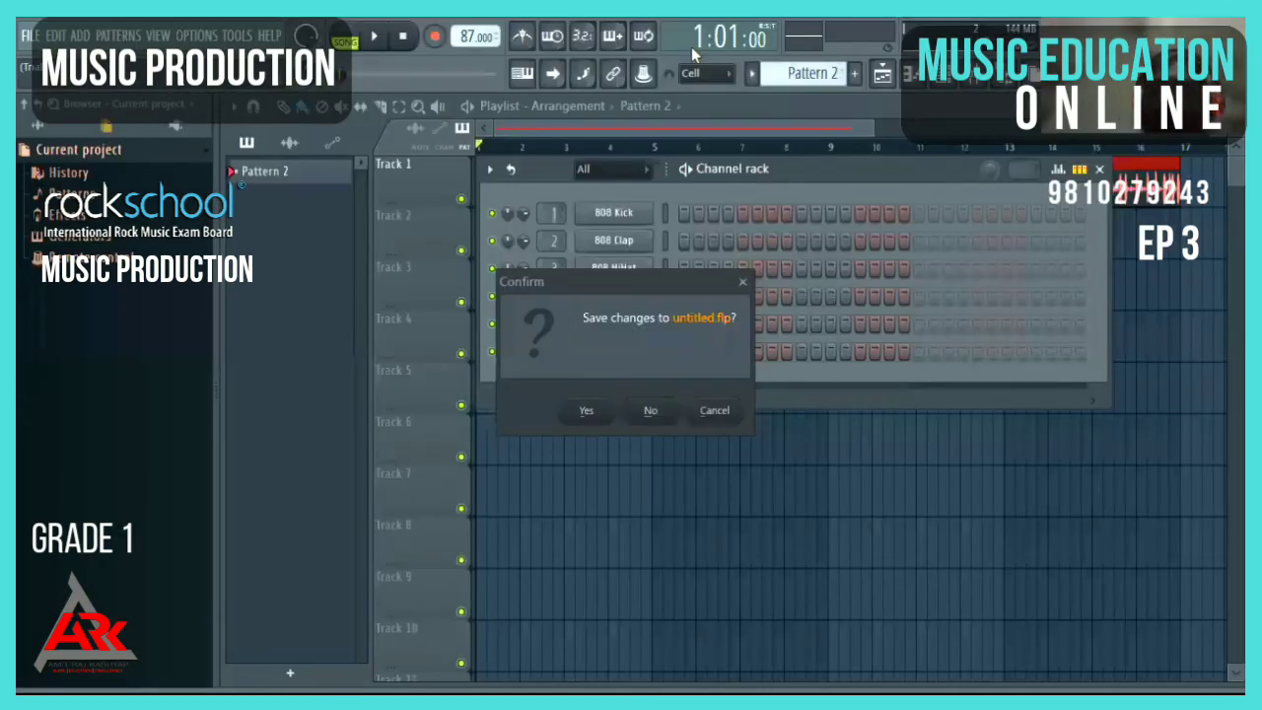
{"action": "left_click", "coordinate": [651, 413]}
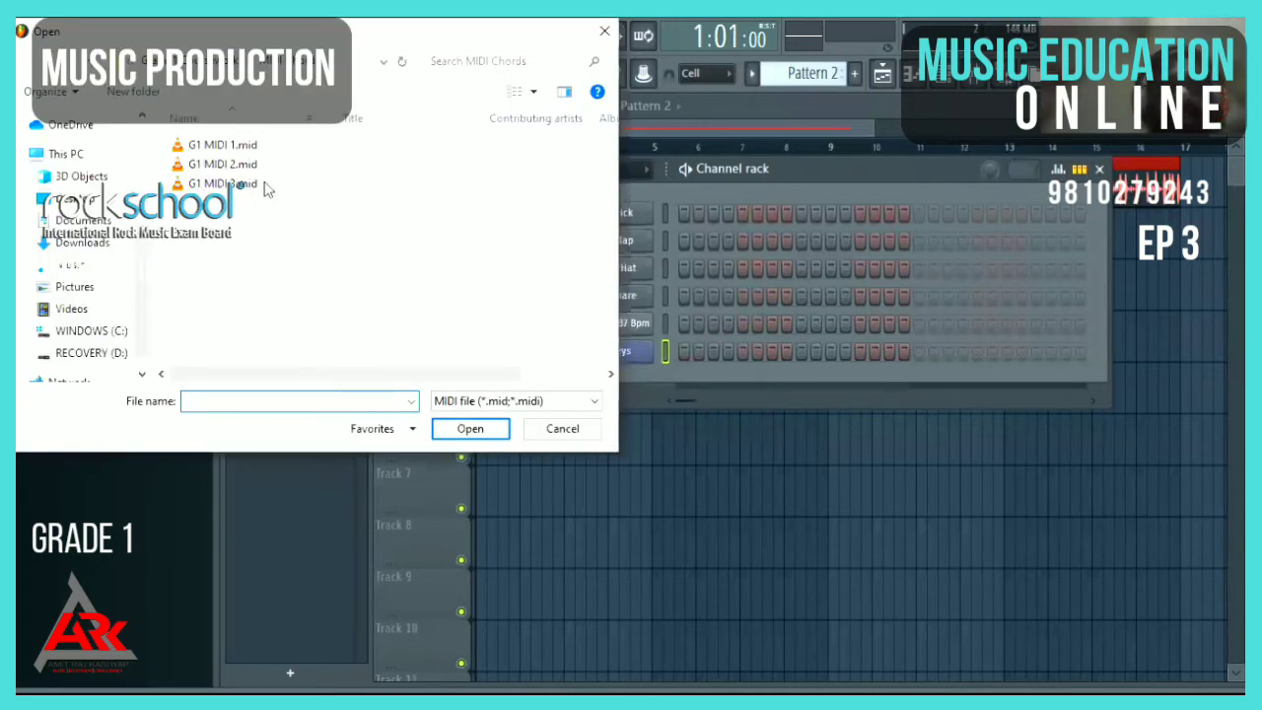
{"action": "left_click", "coordinate": [227, 145]}
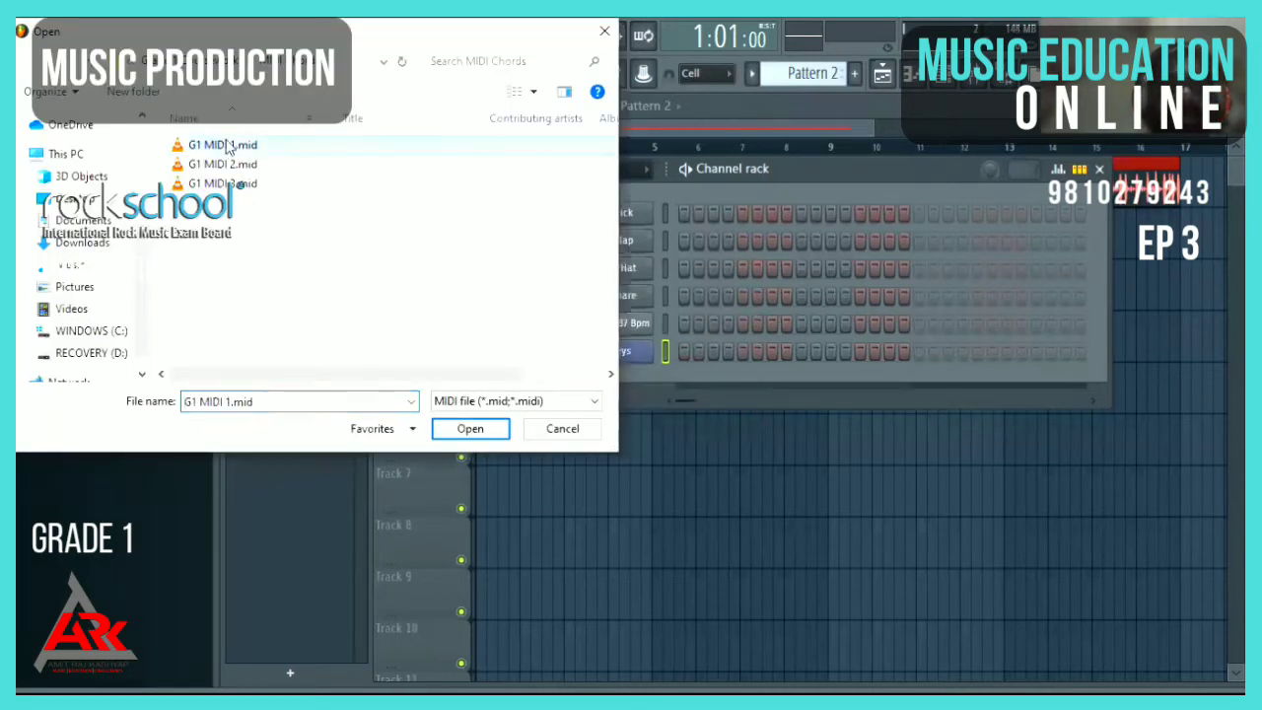
{"action": "left_click", "coordinate": [461, 429]}
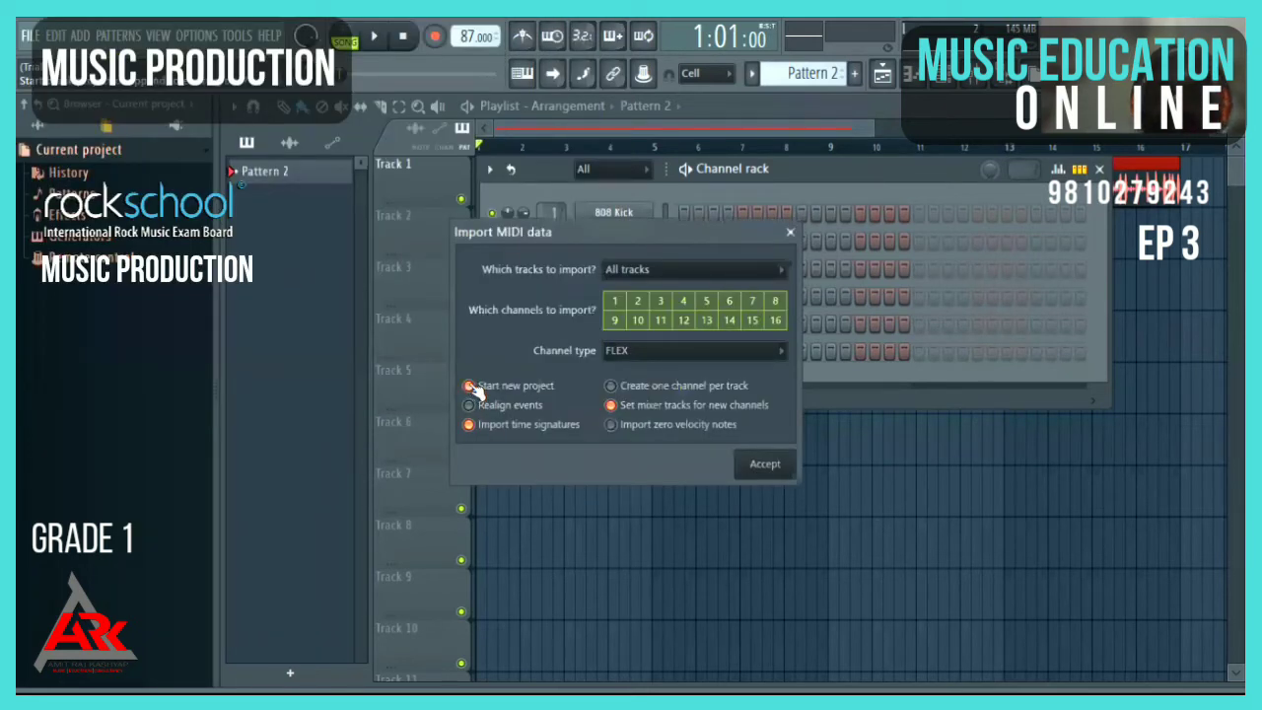
{"action": "left_click", "coordinate": [471, 388]}
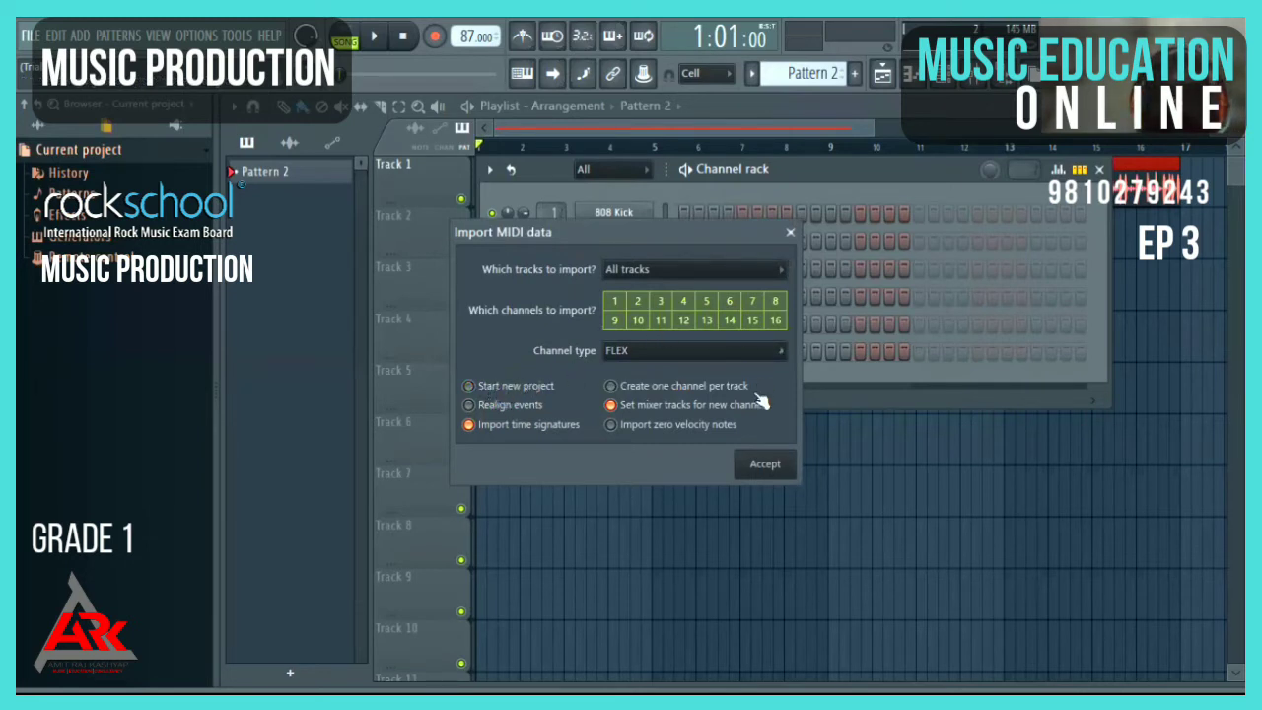
{"action": "left_click", "coordinate": [765, 464]}
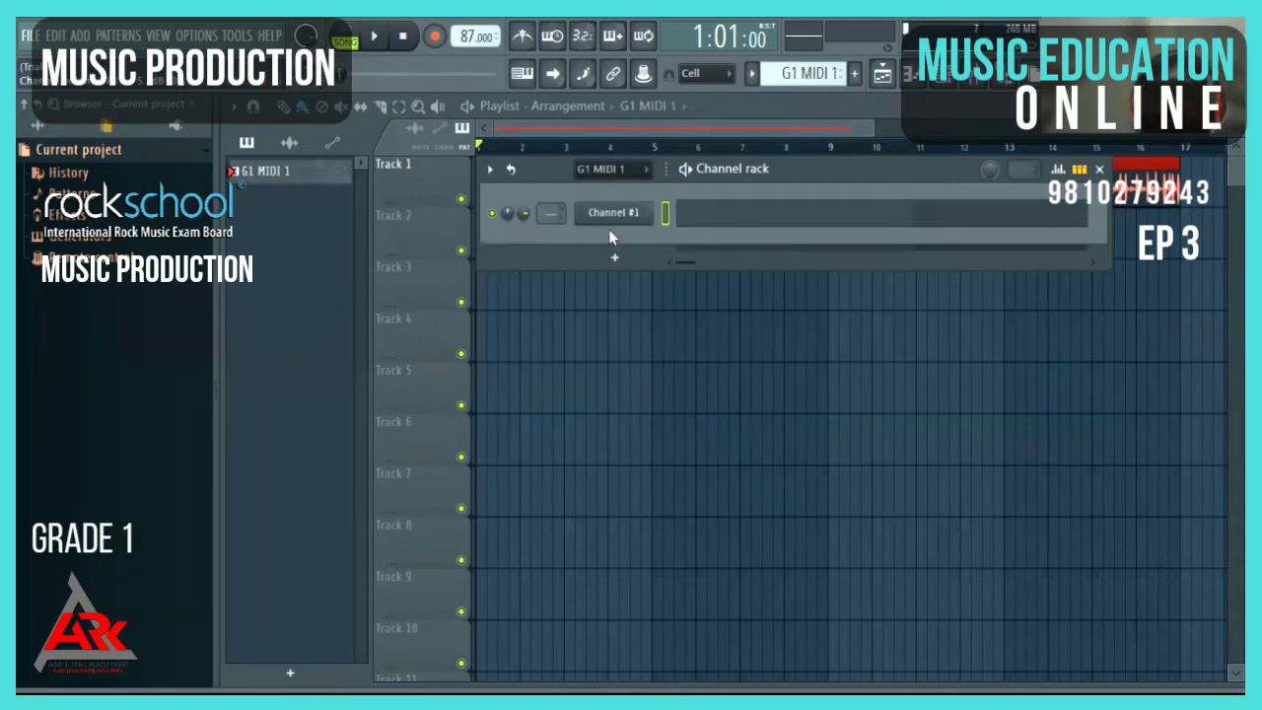
Move all the G1 MIDI 1 notes in Channel #1's piano roll so they start at bar 1, leaving them deselected
{"action": "left_click", "coordinate": [789, 227]}
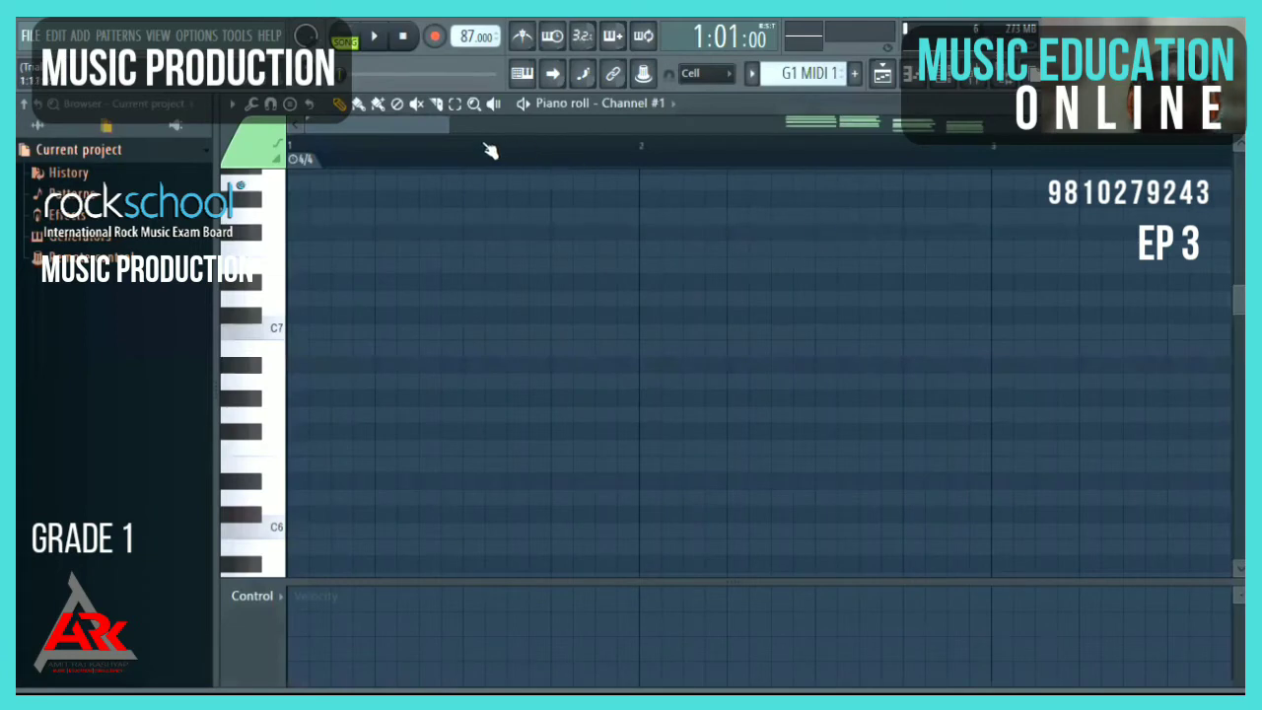
{"action": "left_click_drag", "start_coordinate": [449, 123], "coordinate": [1007, 144]}
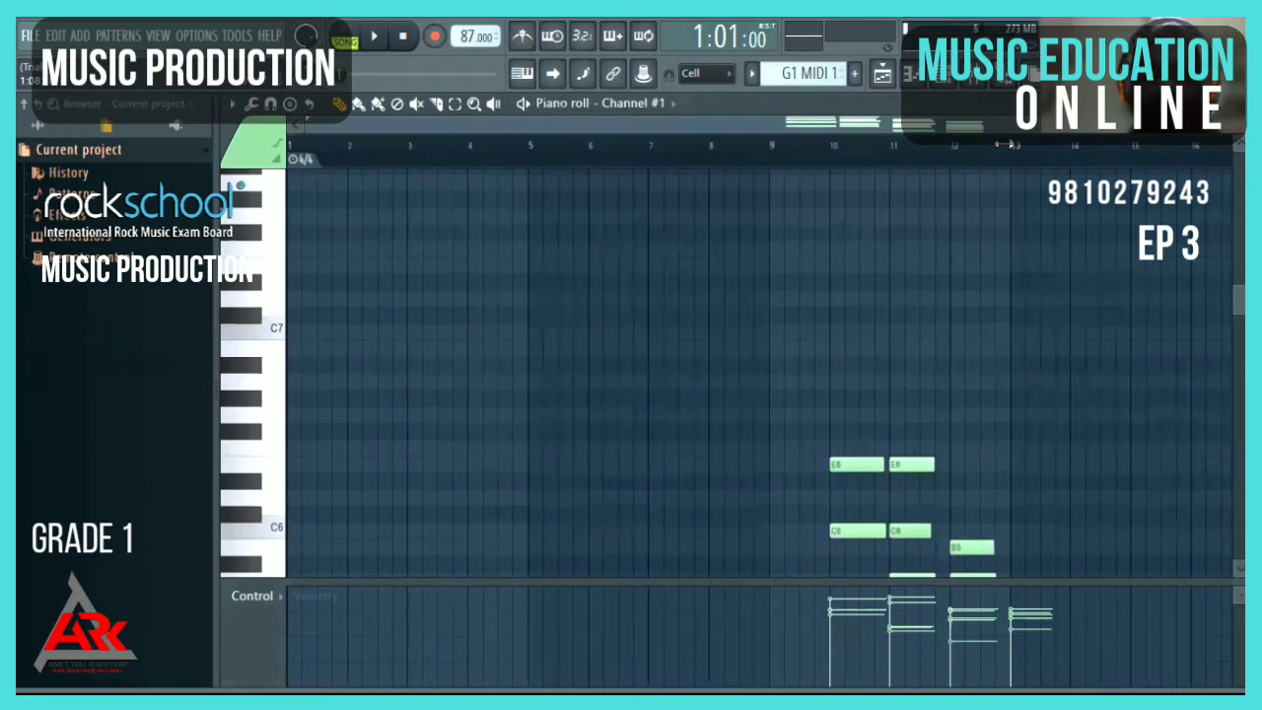
{"action": "key", "text": "ctrl+a"}
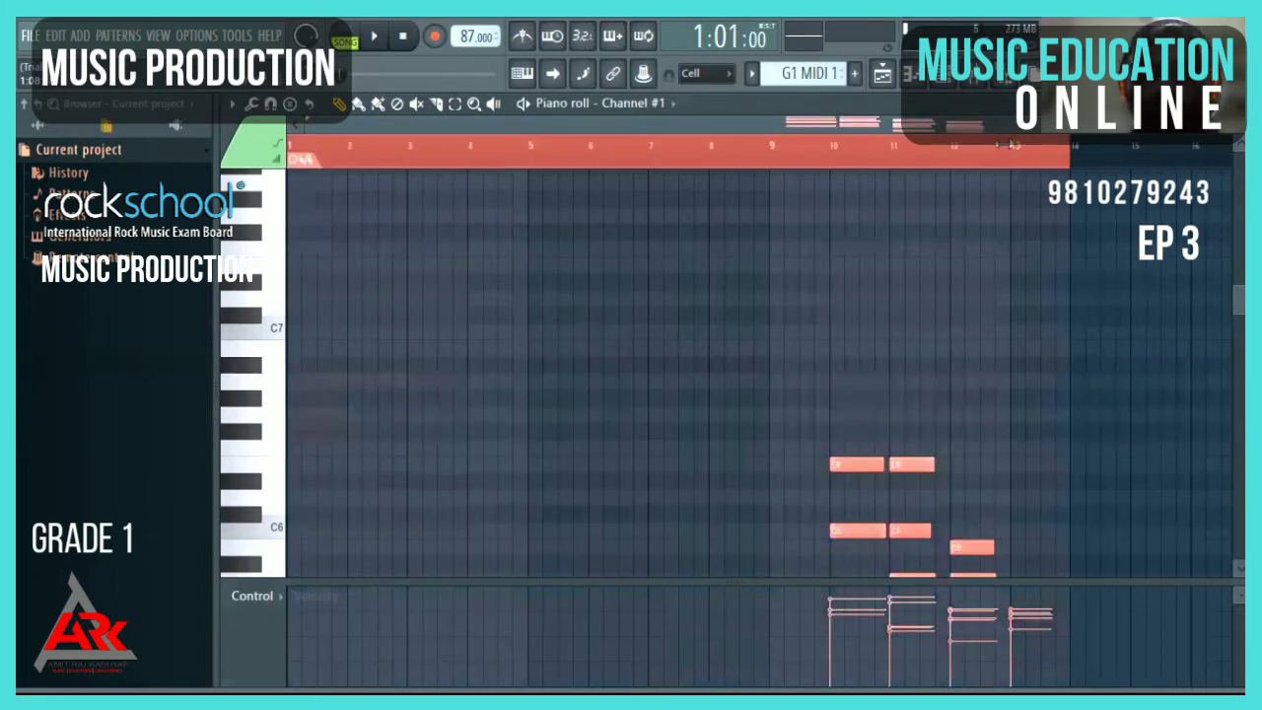
{"action": "key", "text": "Delete"}
{"action": "key", "text": "ctrl+d"}
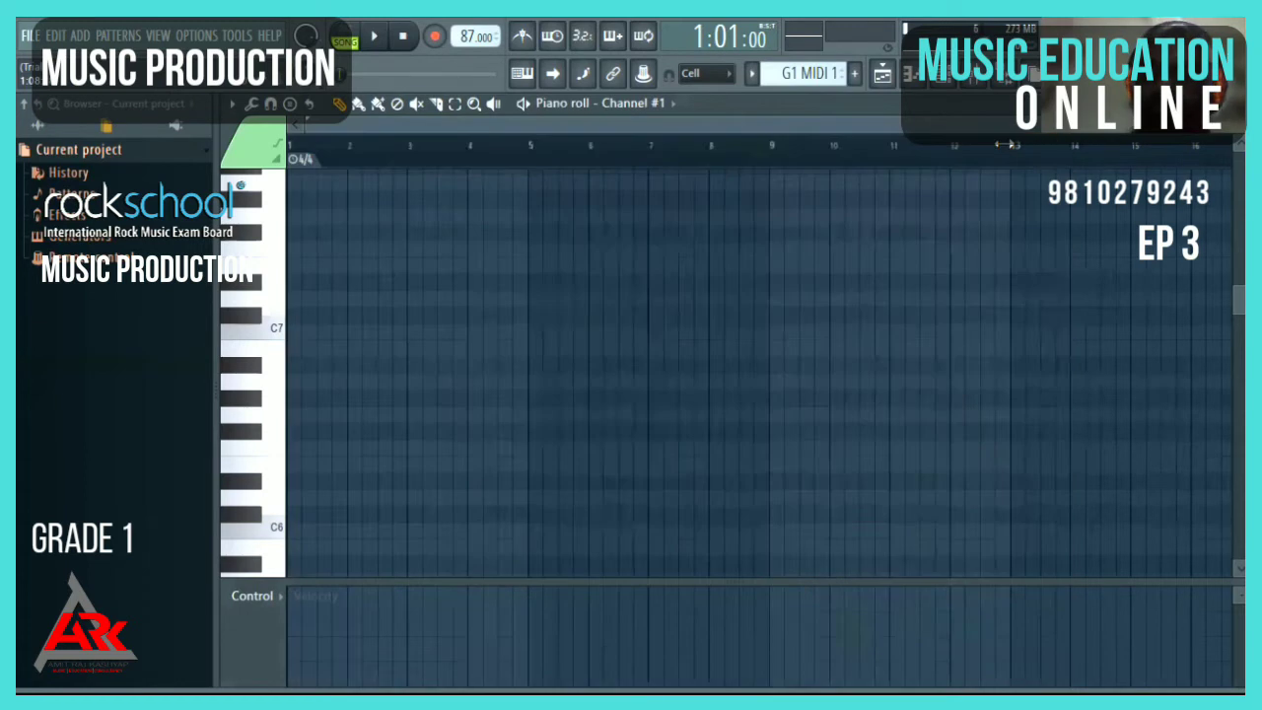
{"action": "key", "text": "ctrl+z"}
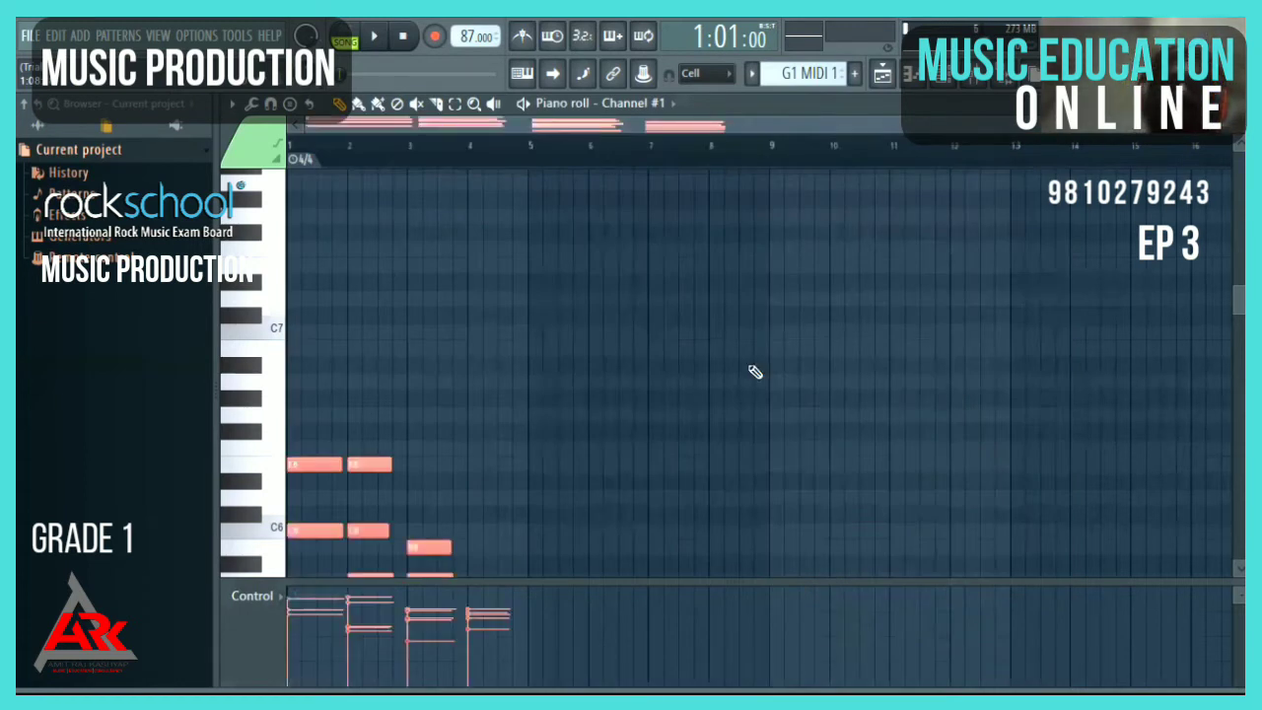
{"action": "left_click", "coordinate": [574, 390]}
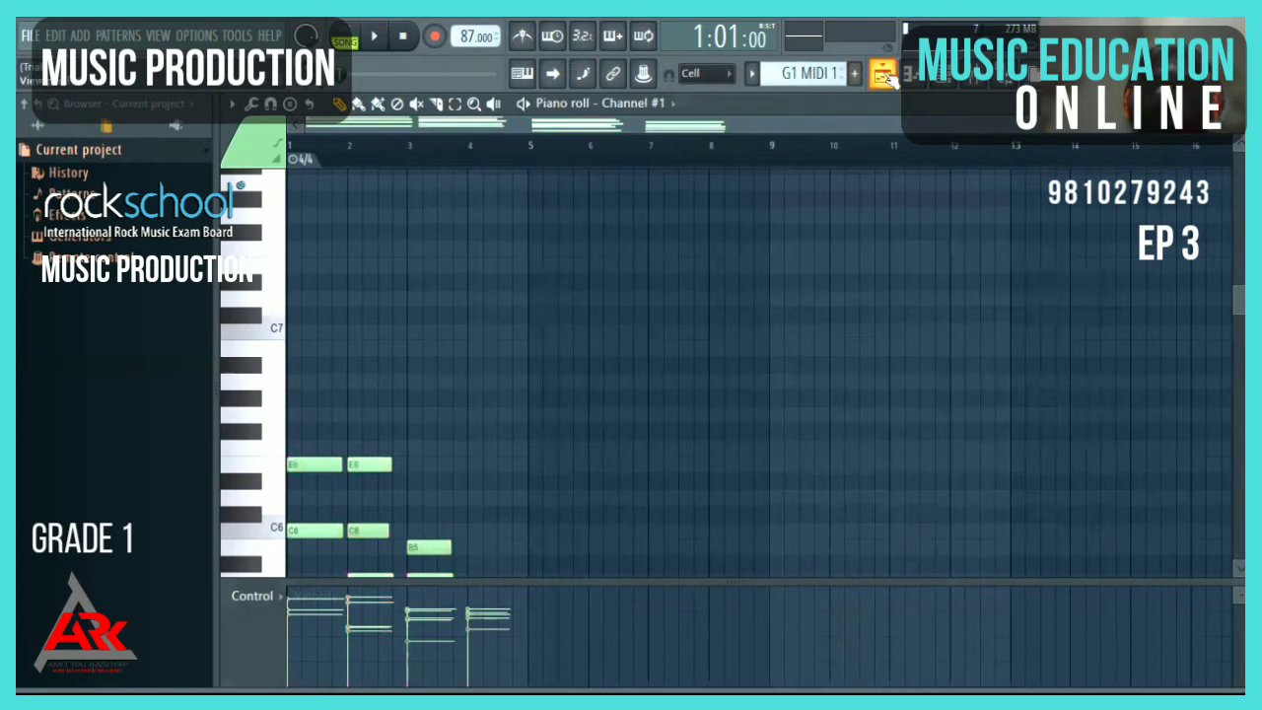
Place the G1 MIDI 1 pattern at bar 1 of playlist Track 2 and open its notes in the piano roll
{"action": "left_click", "coordinate": [885, 74]}
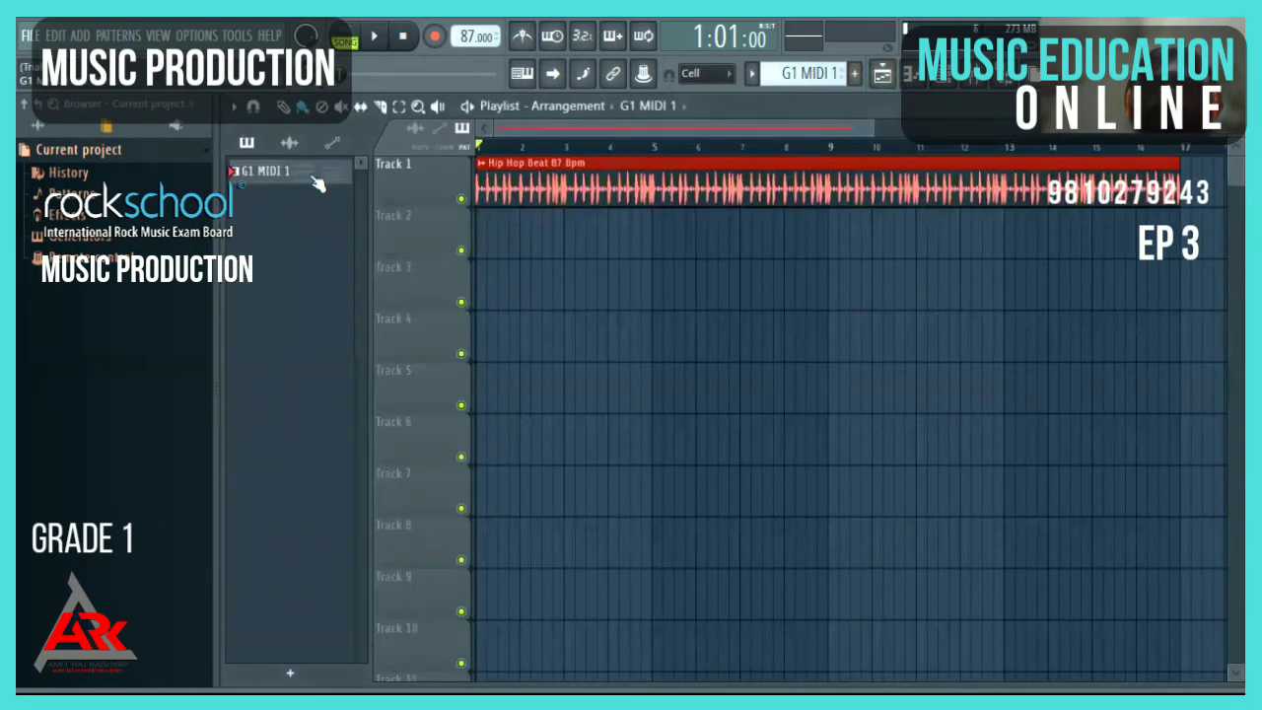
{"action": "left_click_drag", "start_coordinate": [484, 229], "coordinate": [480, 231]}
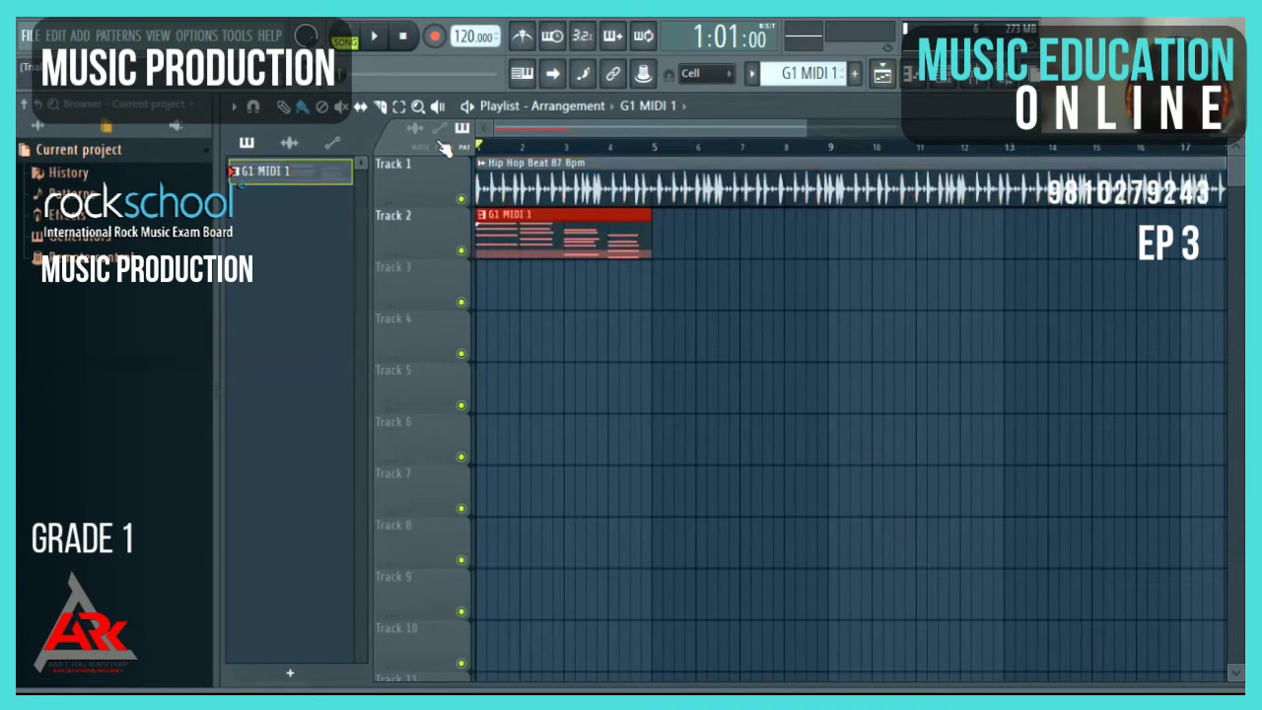
{"action": "double_click", "coordinate": [529, 221]}
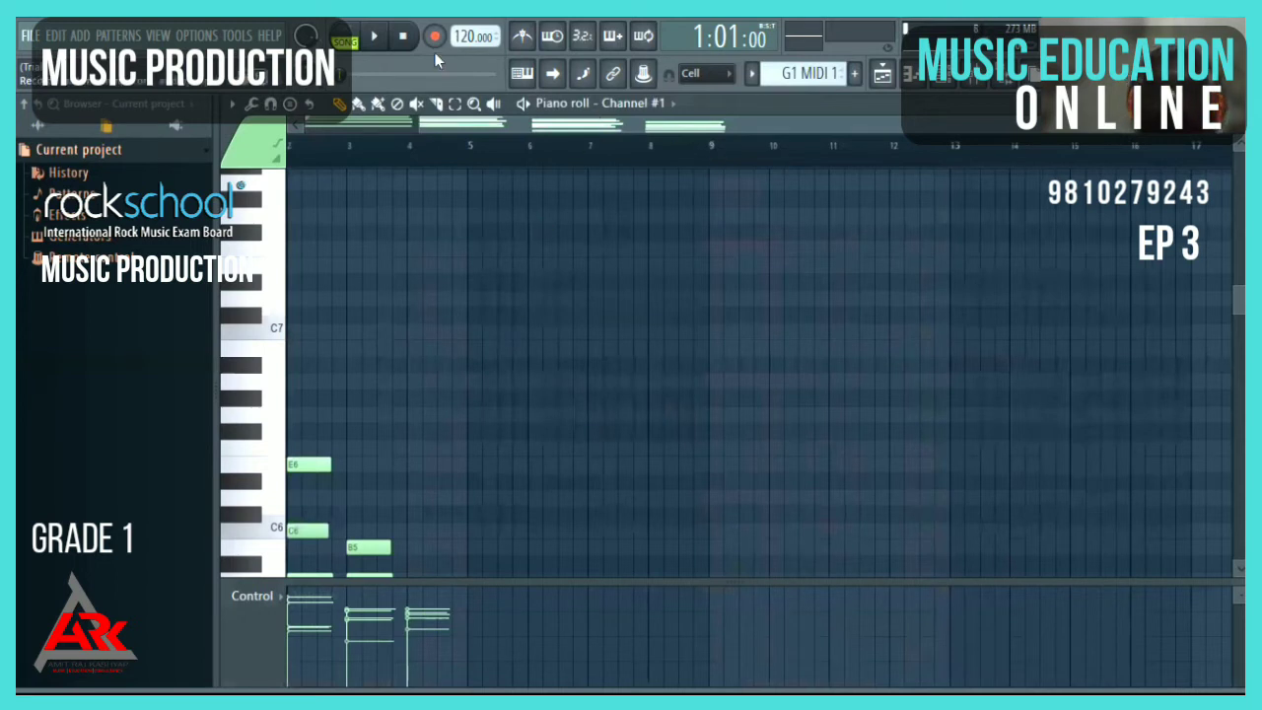
Delete all the imported tempo events from the pattern and set the project tempo to 87 BPM
{"action": "right_click", "coordinate": [469, 40]}
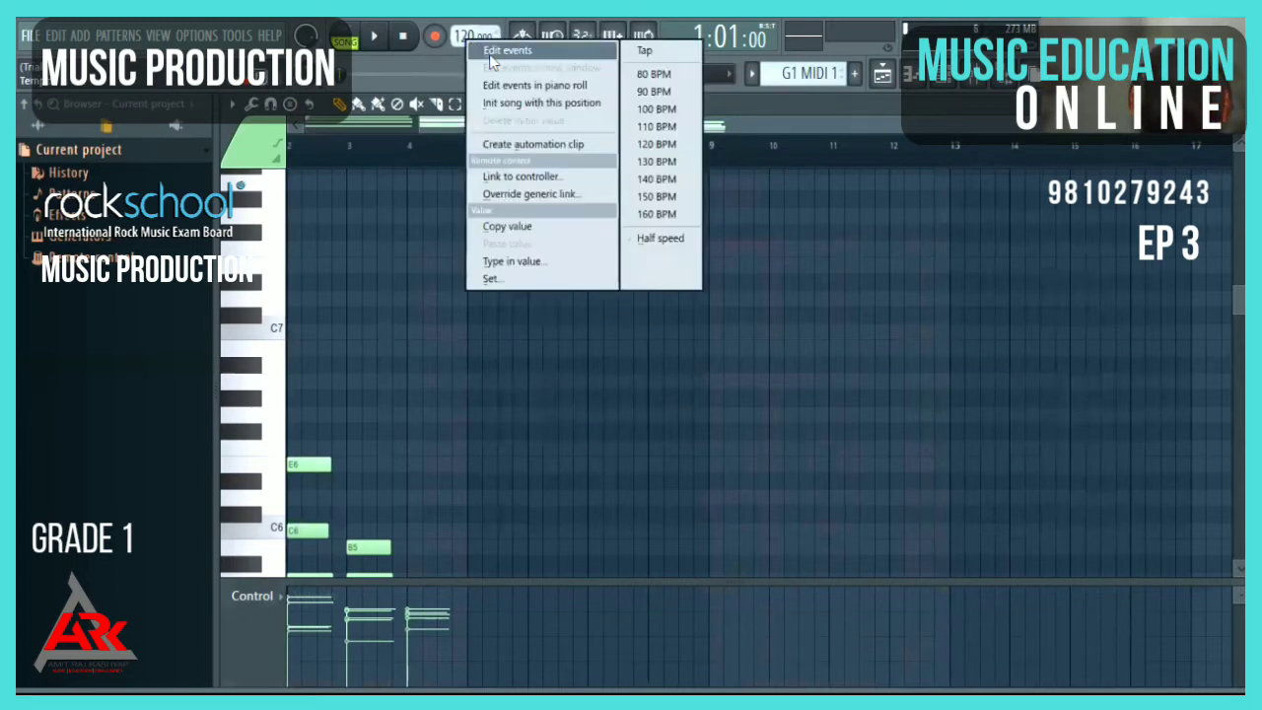
{"action": "left_click", "coordinate": [495, 50]}
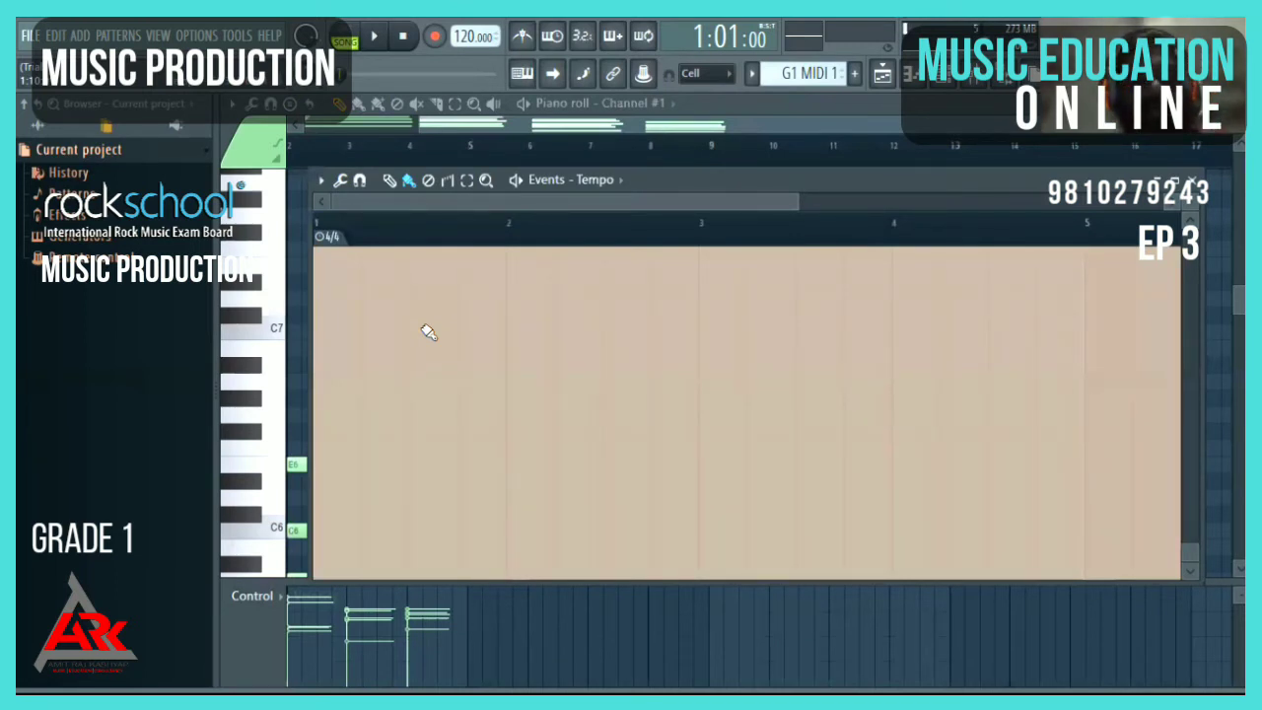
{"action": "key", "text": "ctrl+a"}
{"action": "key", "text": "Delete"}
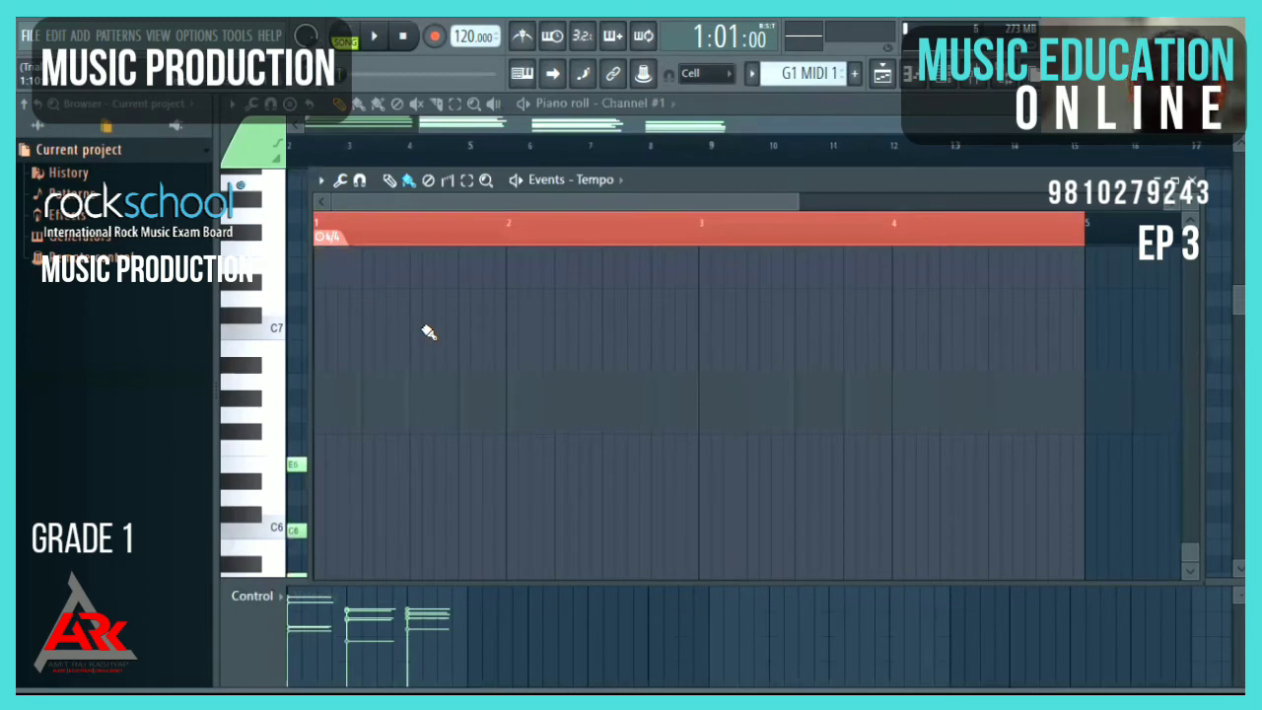
{"action": "key", "text": "ctrl+d"}
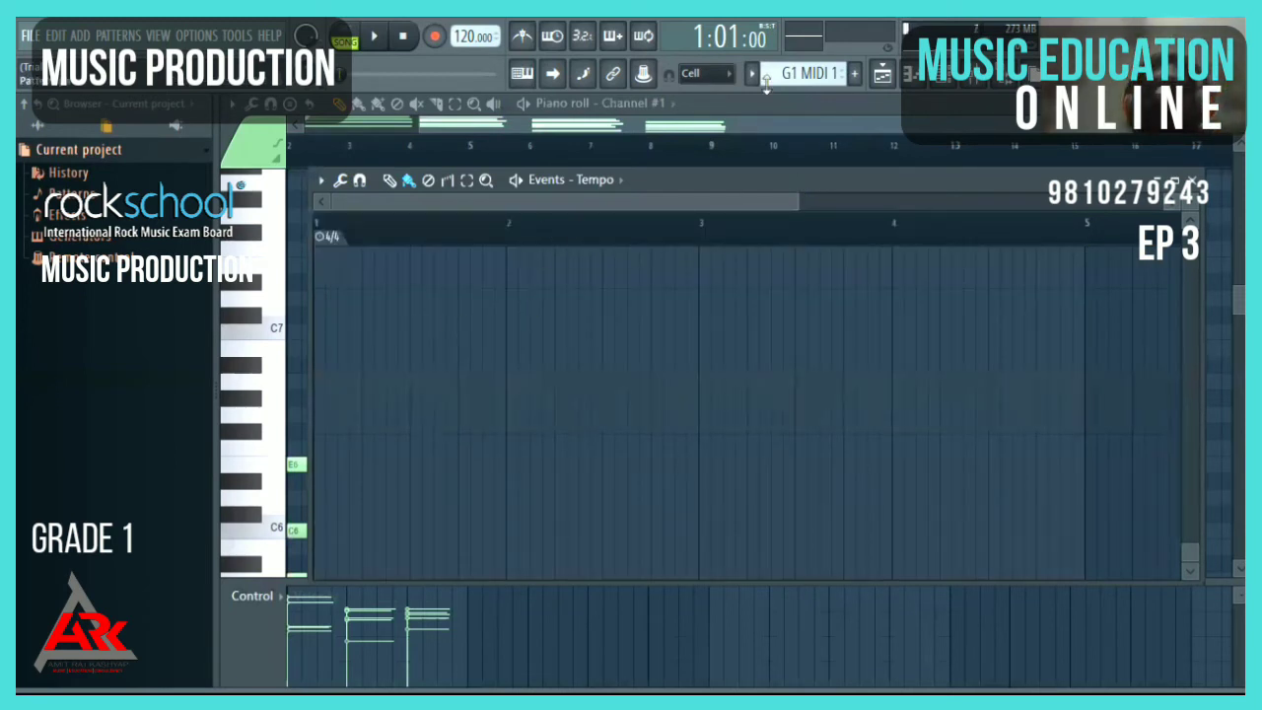
{"action": "left_click", "coordinate": [913, 75]}
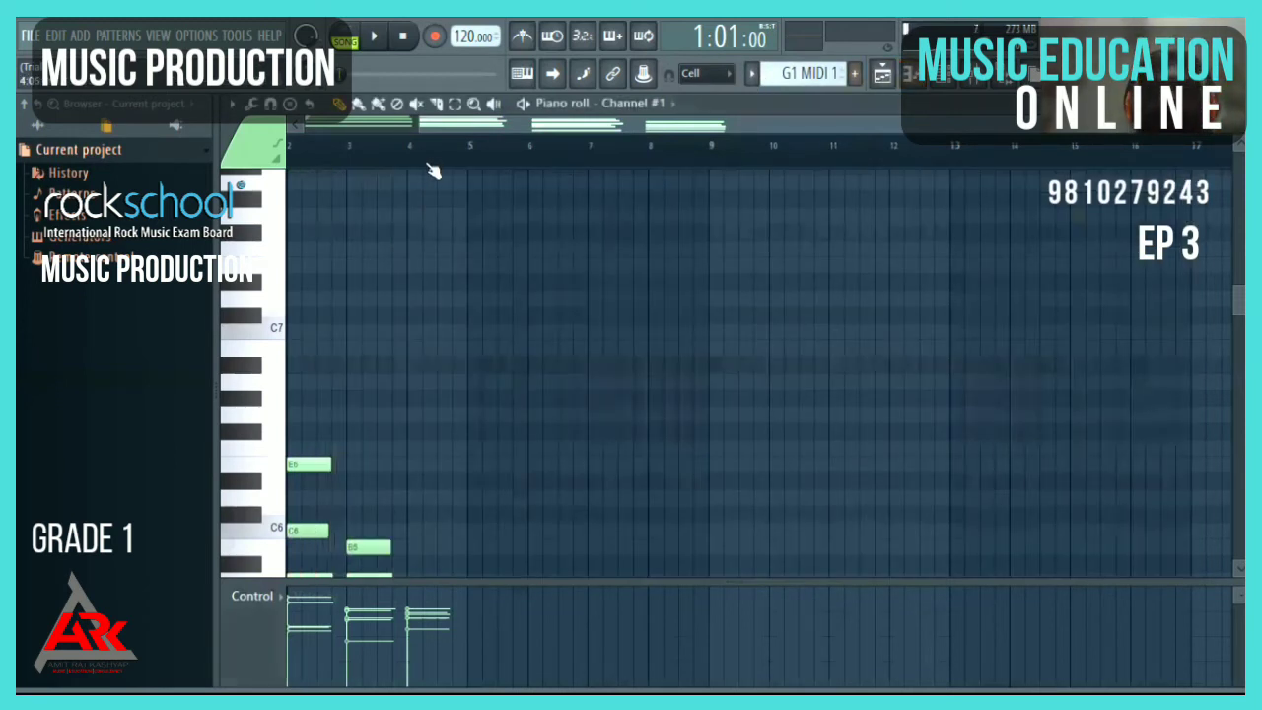
{"action": "left_click_drag", "start_coordinate": [466, 36], "coordinate": [474, 90]}
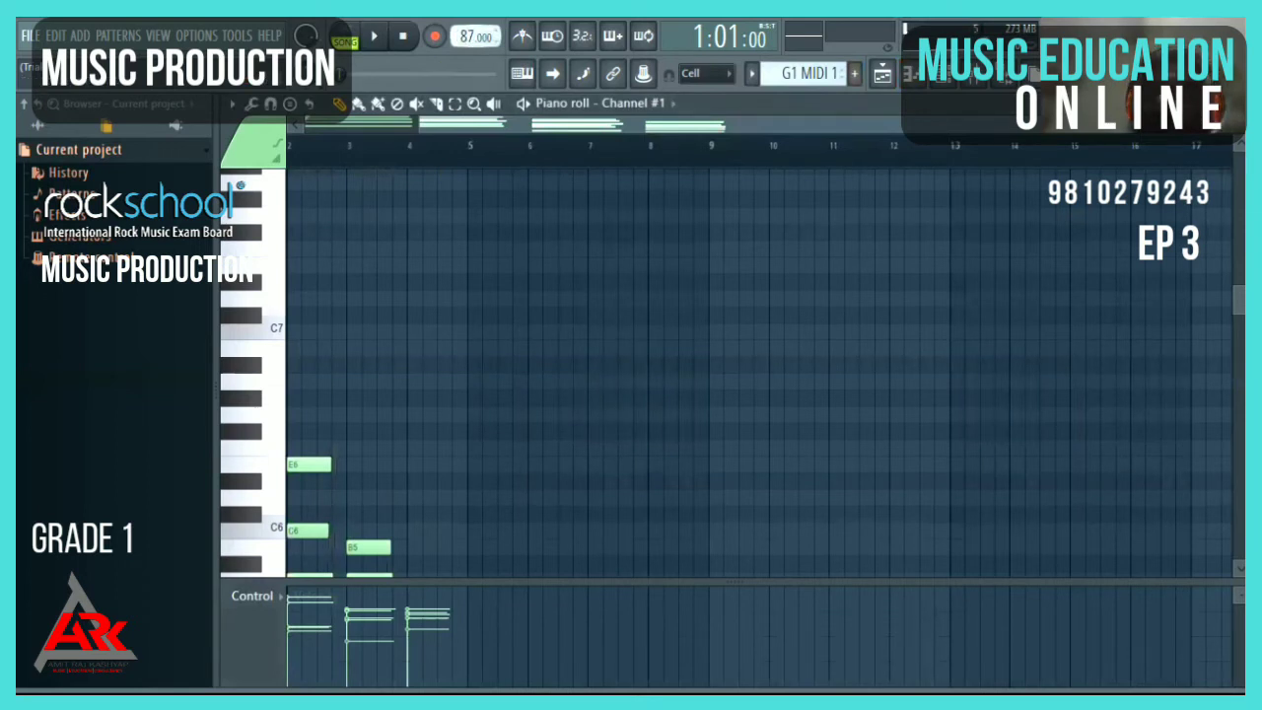
Audition the beat with the chords from the start of the playlist, and add a second G1 MIDI 1 clip at bar 5 of Track 2
{"action": "key", "text": "F5"}
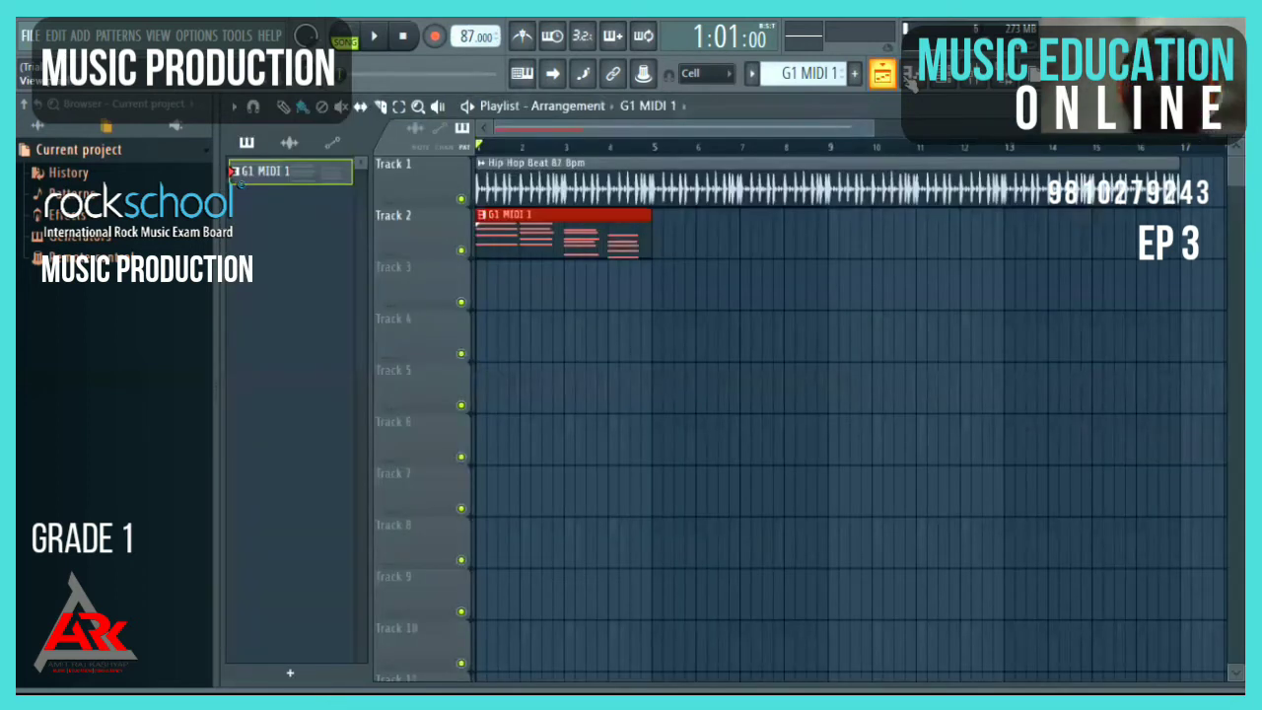
{"action": "key", "text": "space"}
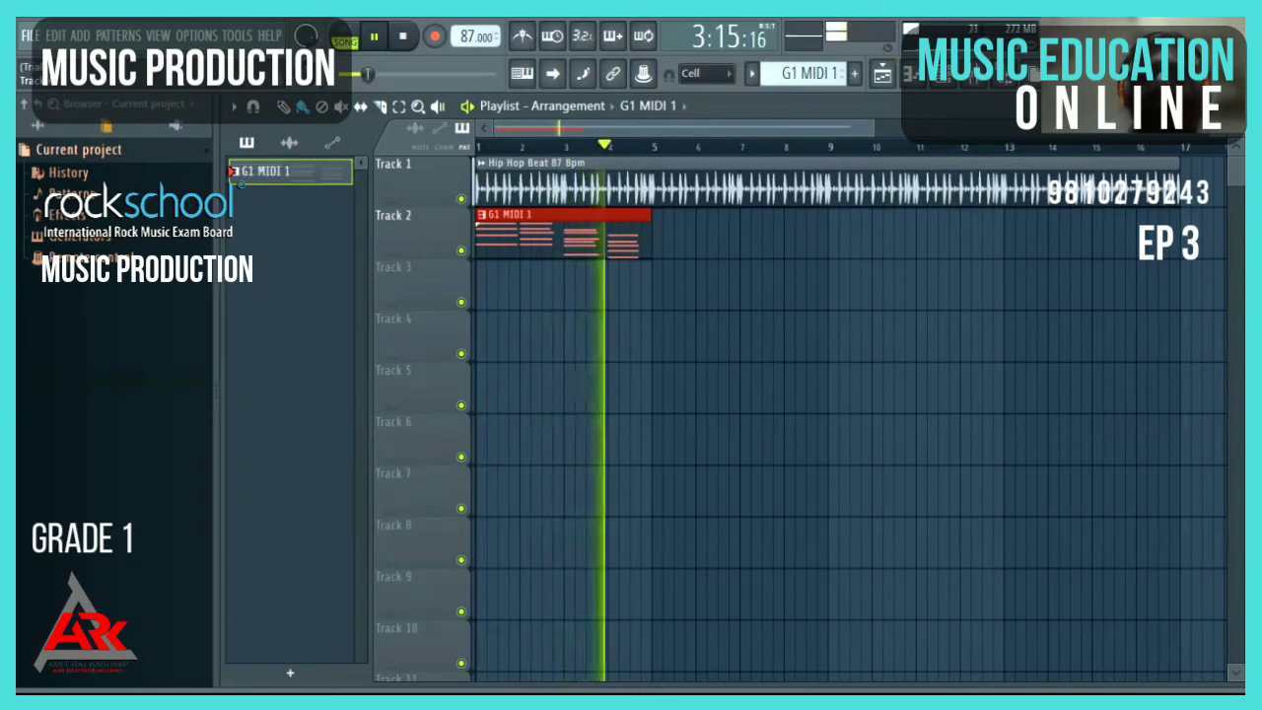
{"action": "key", "text": "space"}
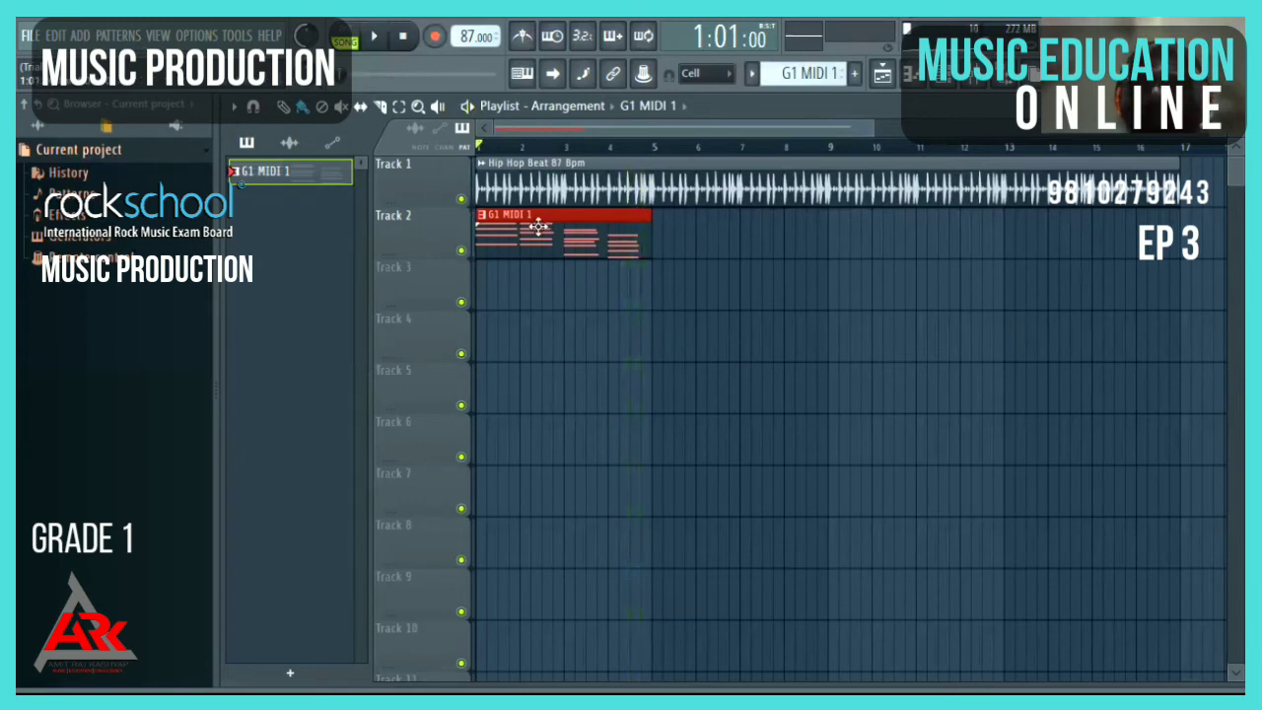
{"action": "left_click", "coordinate": [657, 251]}
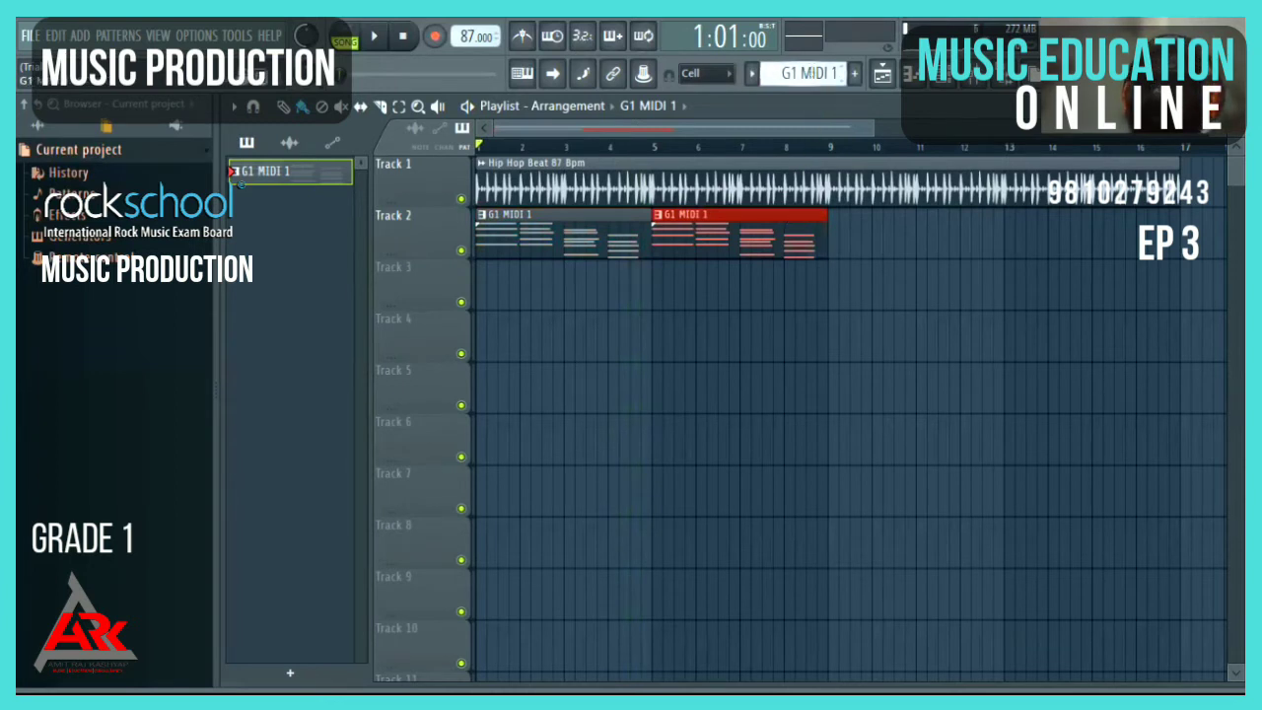
Switch to Pattern 3, show all channels in the channel rack, and select the FL Keys channel
{"action": "left_click_drag", "start_coordinate": [804, 73], "coordinate": [804, 61]}
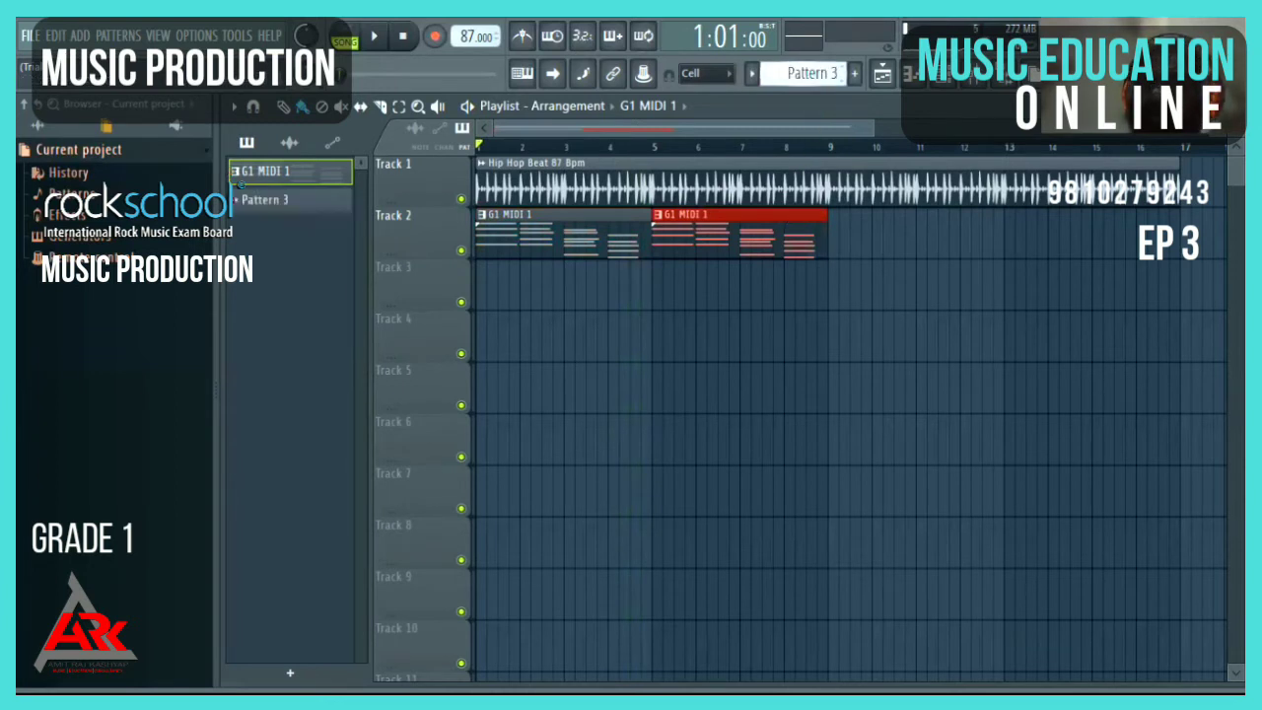
{"action": "double_click", "coordinate": [324, 203]}
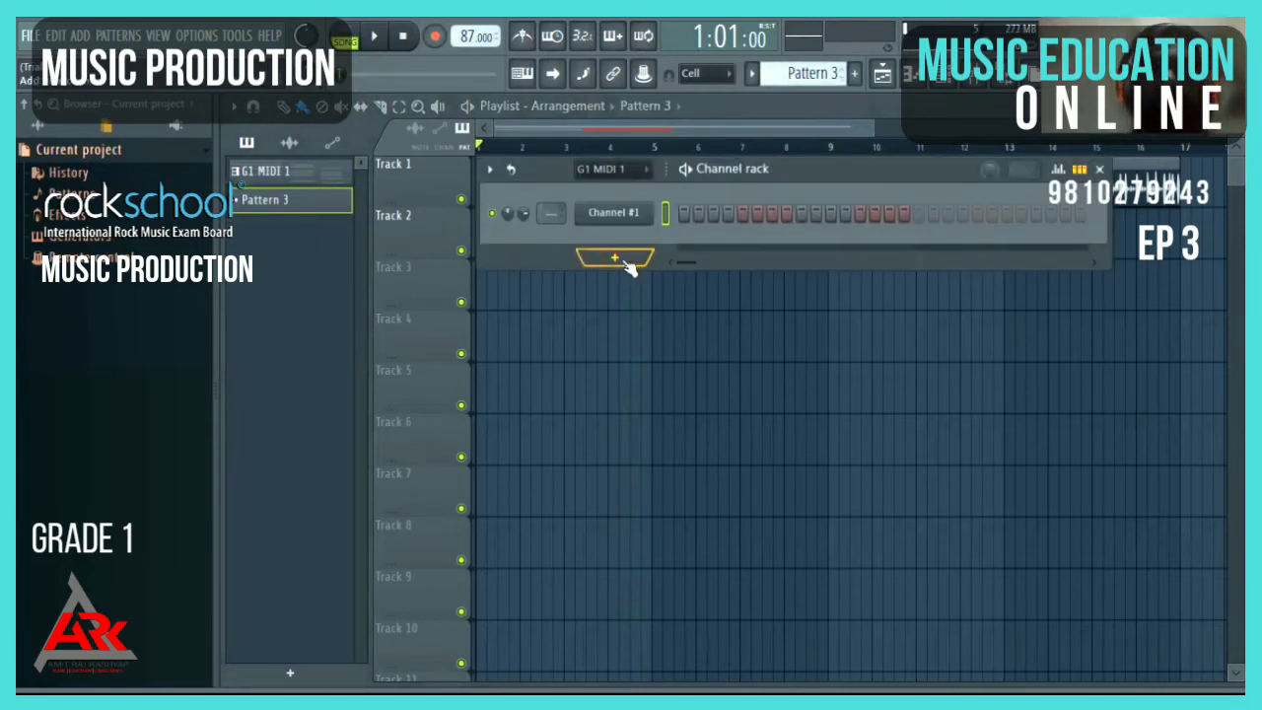
{"action": "left_click", "coordinate": [619, 172]}
{"action": "left_click", "coordinate": [613, 192]}
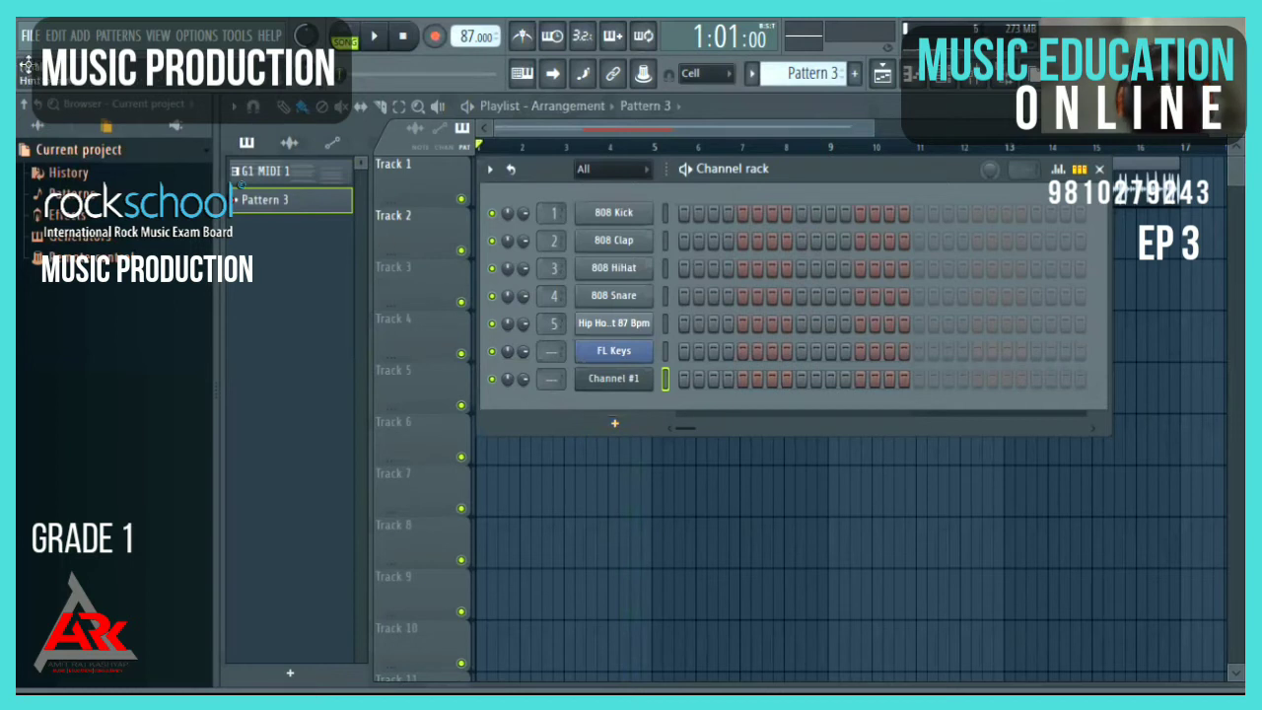
{"action": "left_click", "coordinate": [664, 352]}
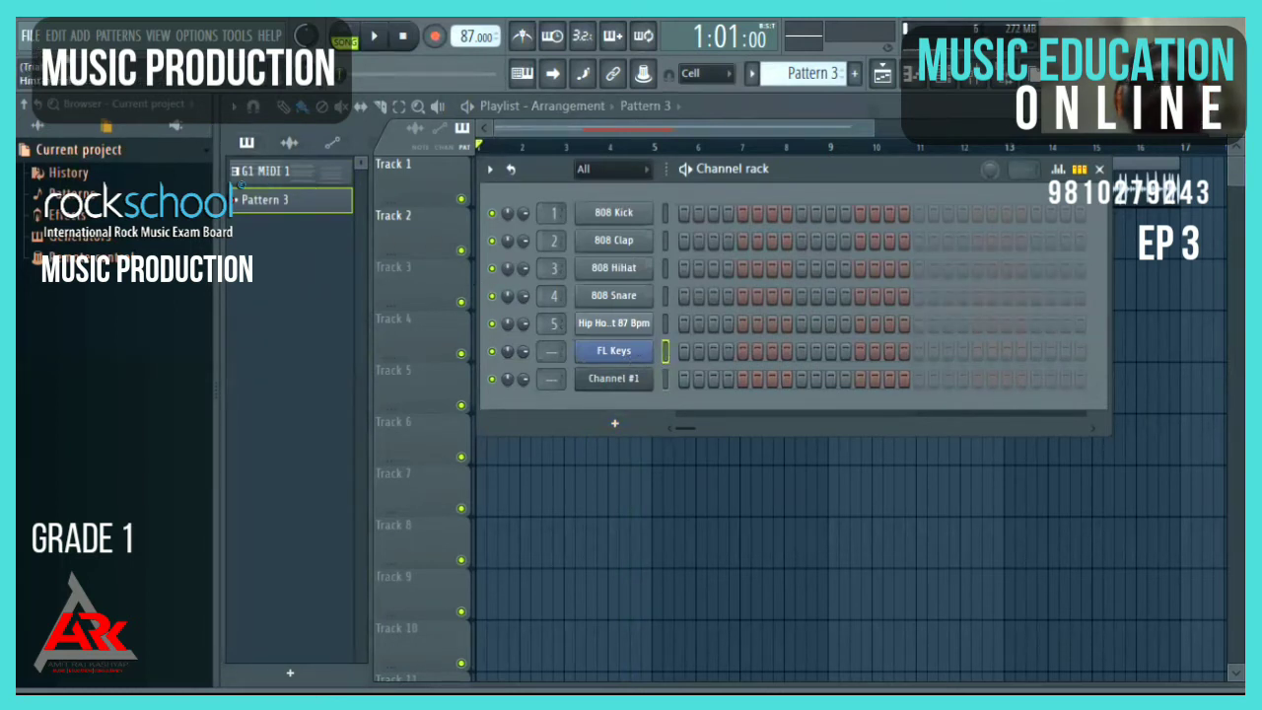
Import G1 MIDI 2.mid without saving the project changes, keeping the Start new project option off and the channel type on FLEX
{"action": "left_click", "coordinate": [27, 37]}
{"action": "mouse_move", "coordinate": [170, 181]}
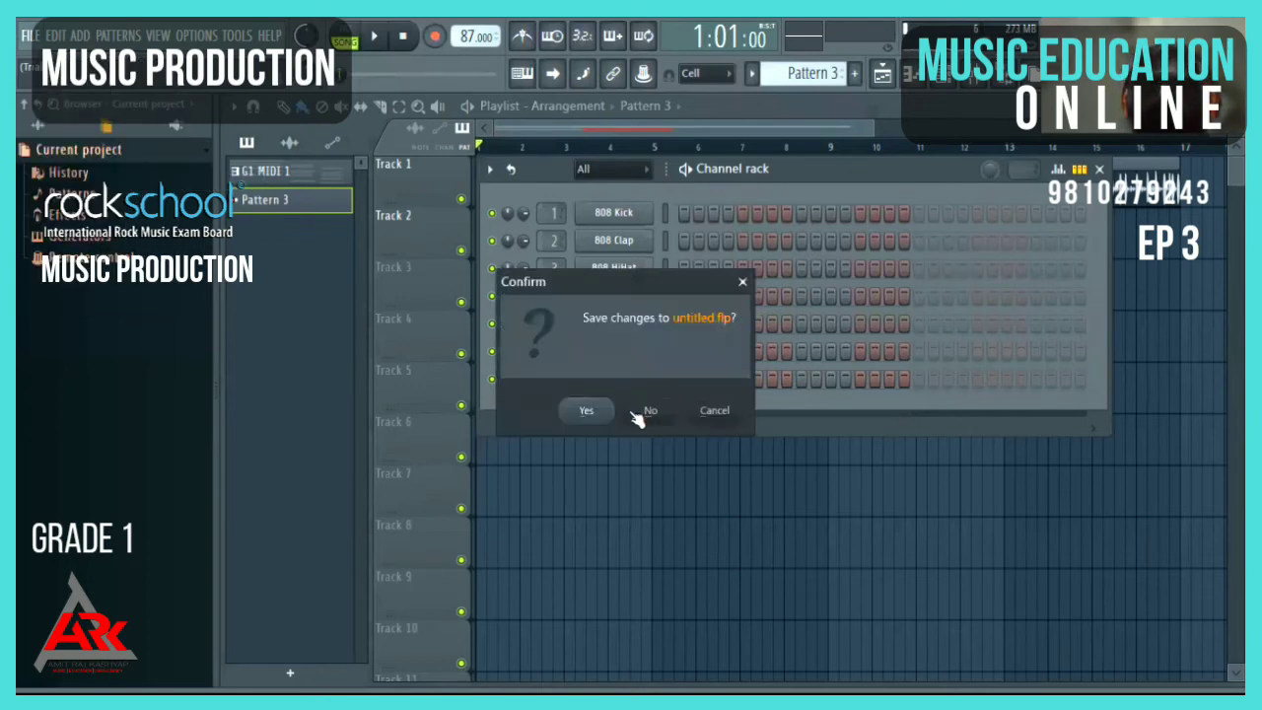
{"action": "left_click", "coordinate": [650, 410]}
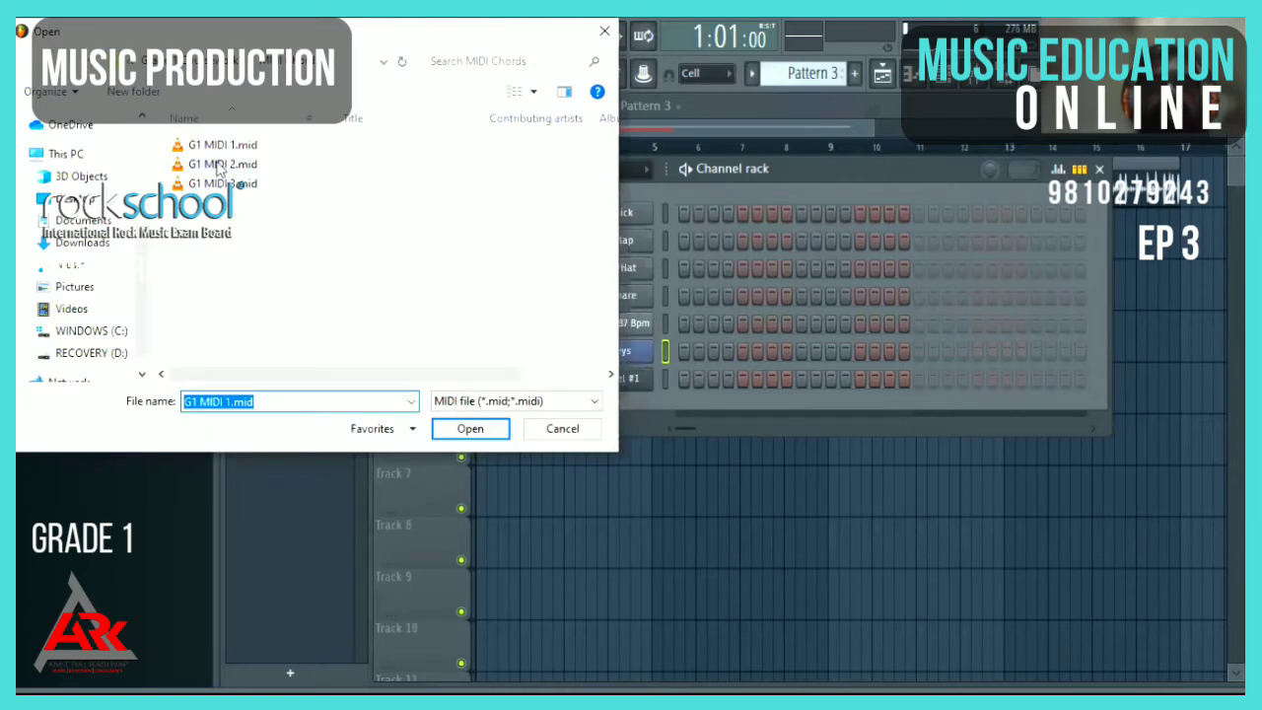
{"action": "left_click", "coordinate": [469, 434]}
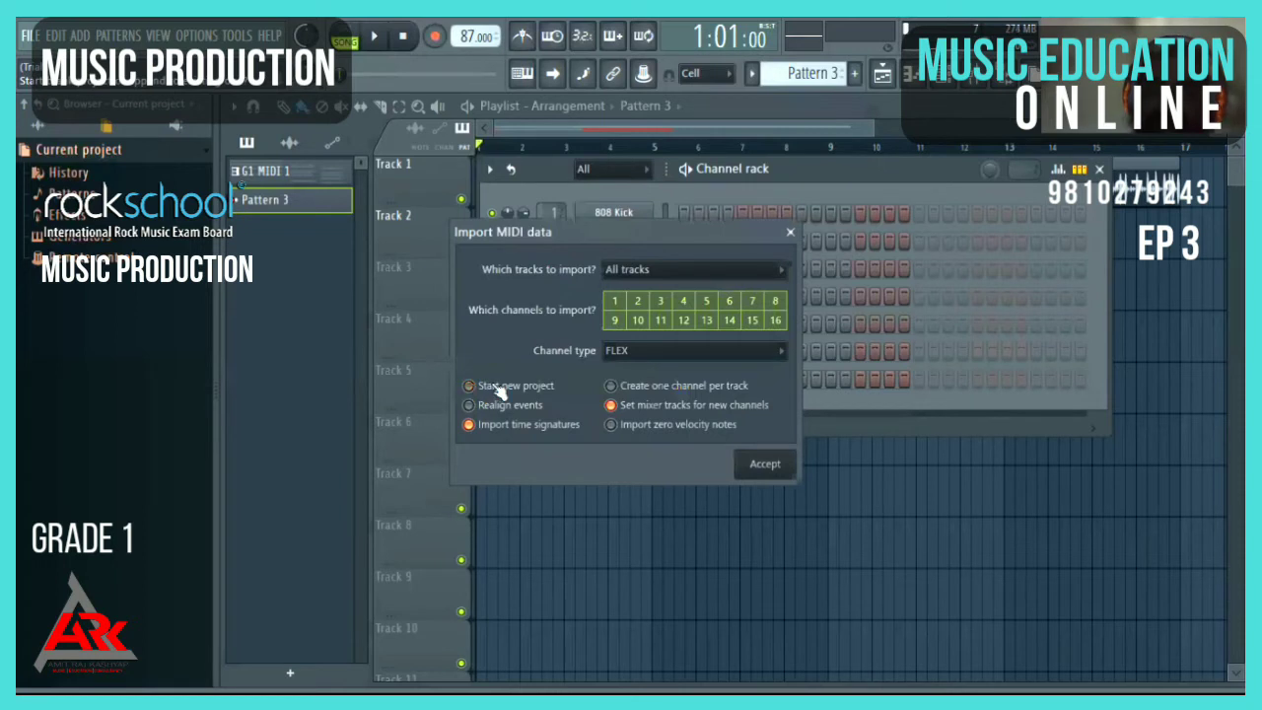
{"action": "left_click", "coordinate": [776, 471]}
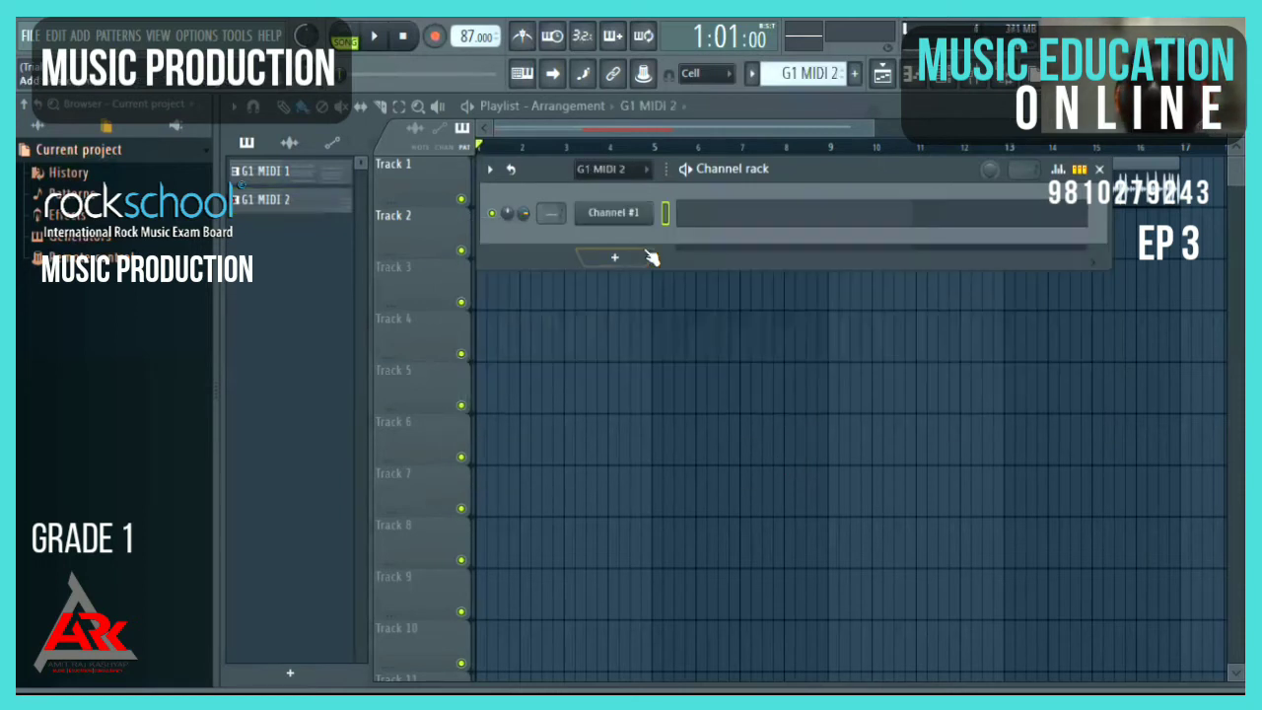
Move all the G1 MIDI 2 notes in the piano roll so they start at bar 1, leaving them deselected
{"action": "left_click", "coordinate": [743, 218]}
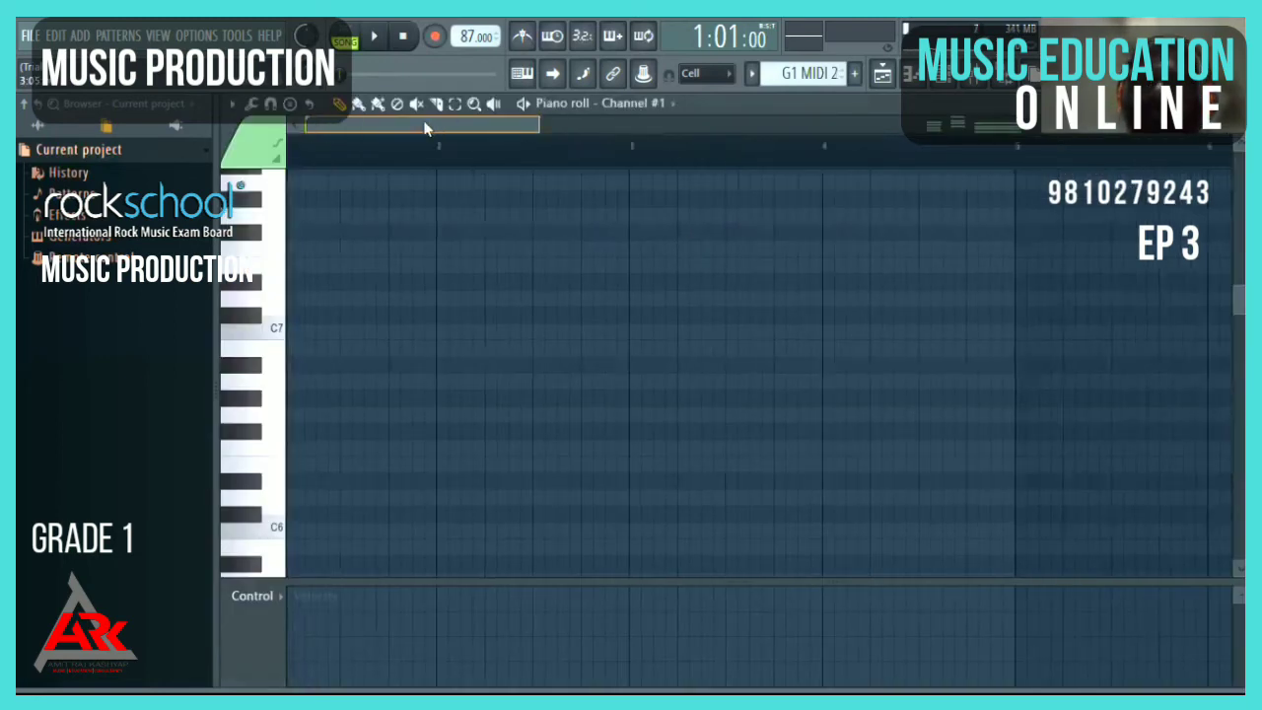
{"action": "left_click_drag", "start_coordinate": [539, 126], "coordinate": [1024, 130]}
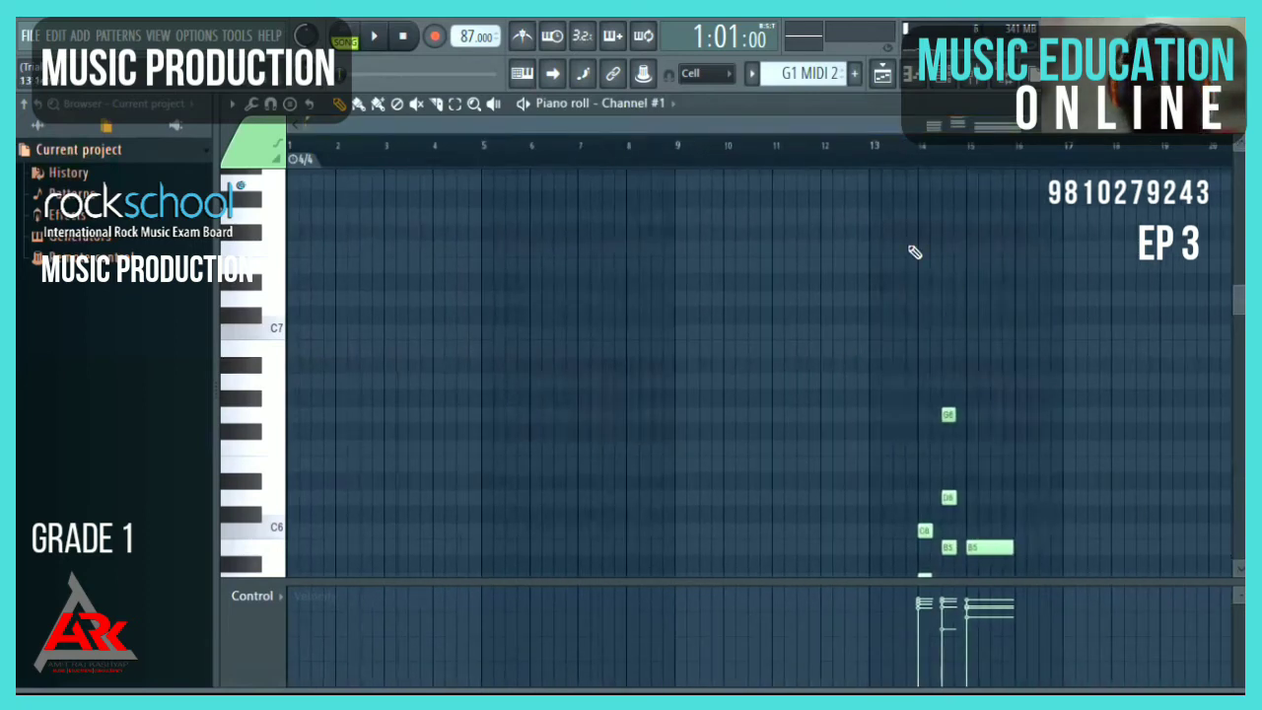
{"action": "key", "text": "ctrl+a"}
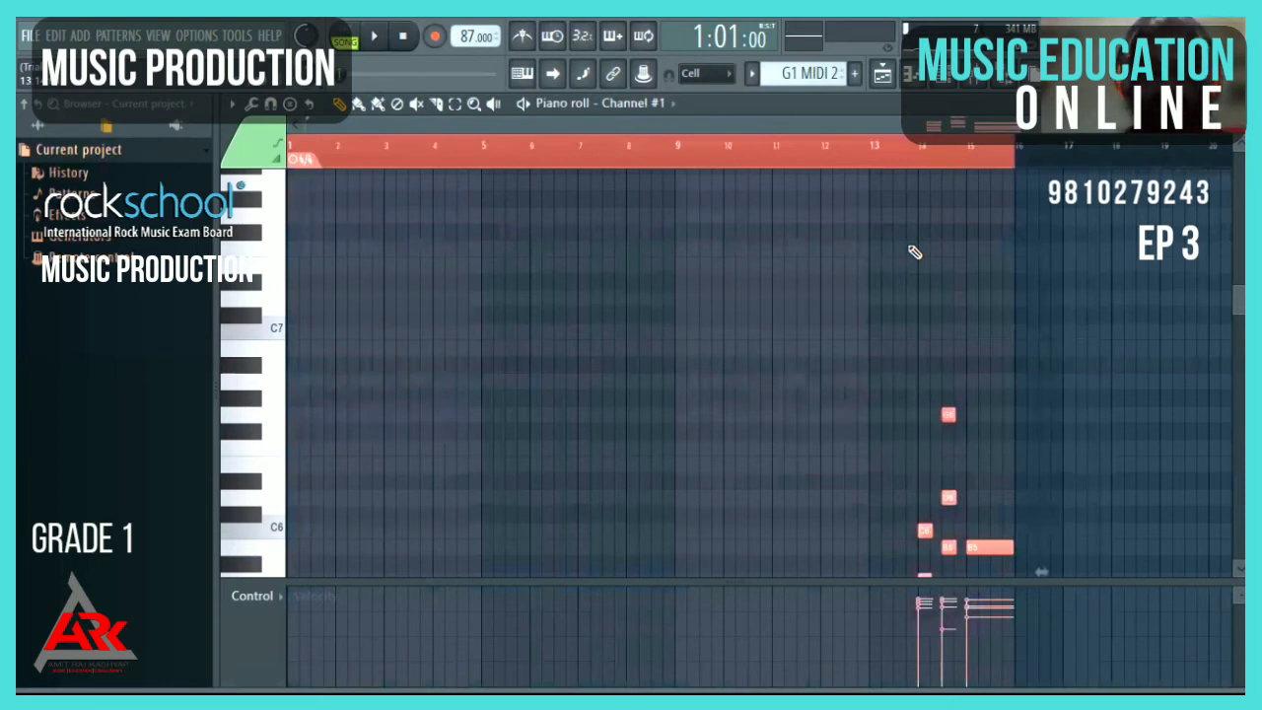
{"action": "key", "text": "Delete"}
{"action": "key", "text": "ctrl+d"}
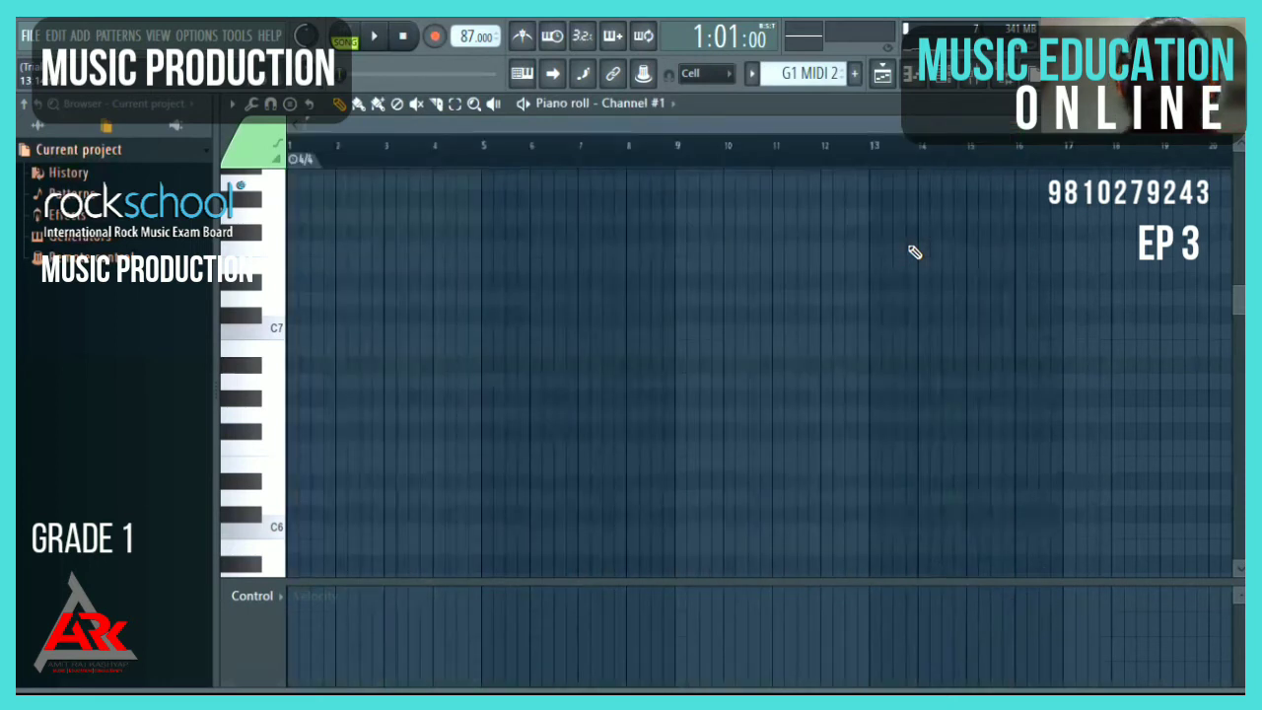
{"action": "key", "text": "ctrl+z"}
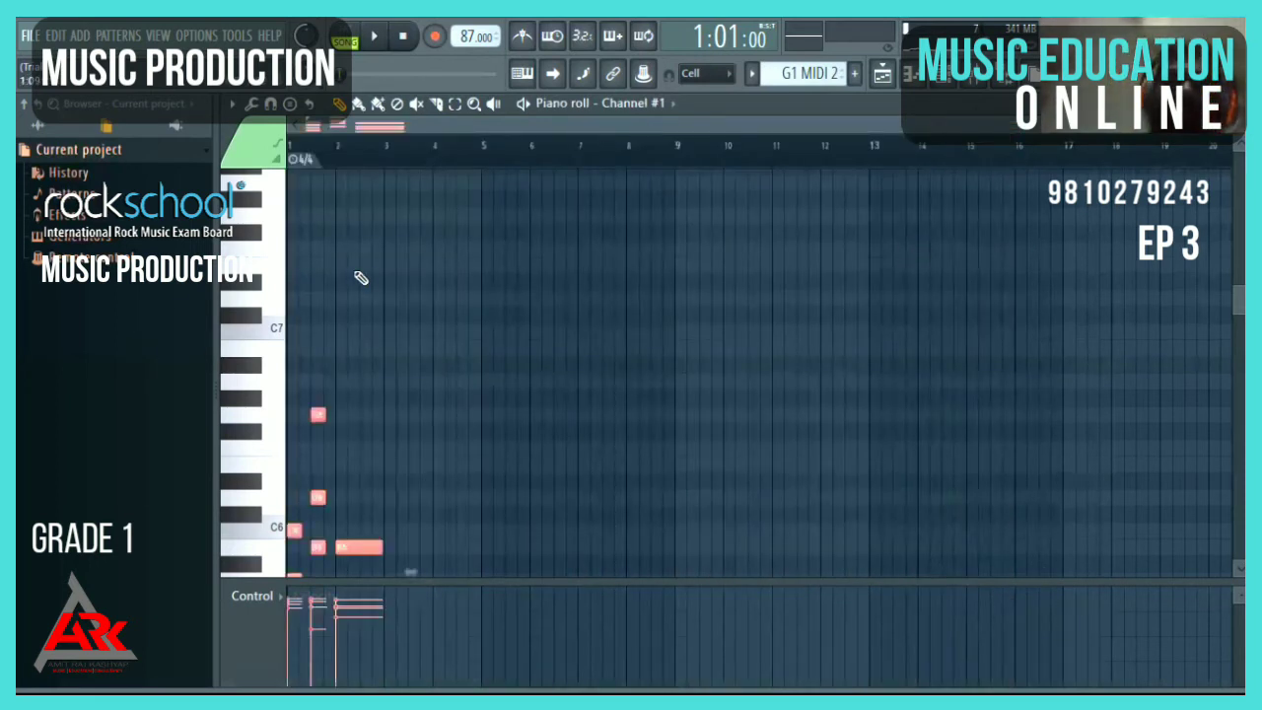
{"action": "key", "text": "ctrl+d"}
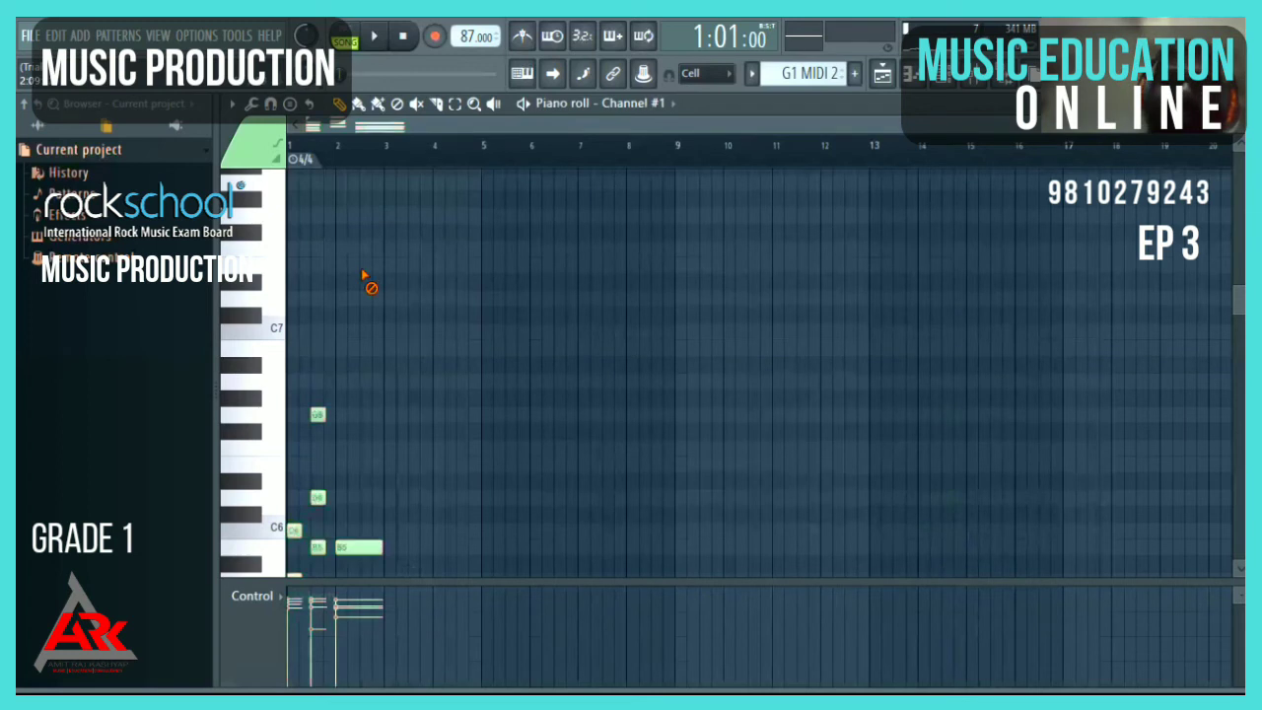
Place the G1 MIDI 2 pattern at bar 9 of playlist Track 3
{"action": "left_click", "coordinate": [893, 79]}
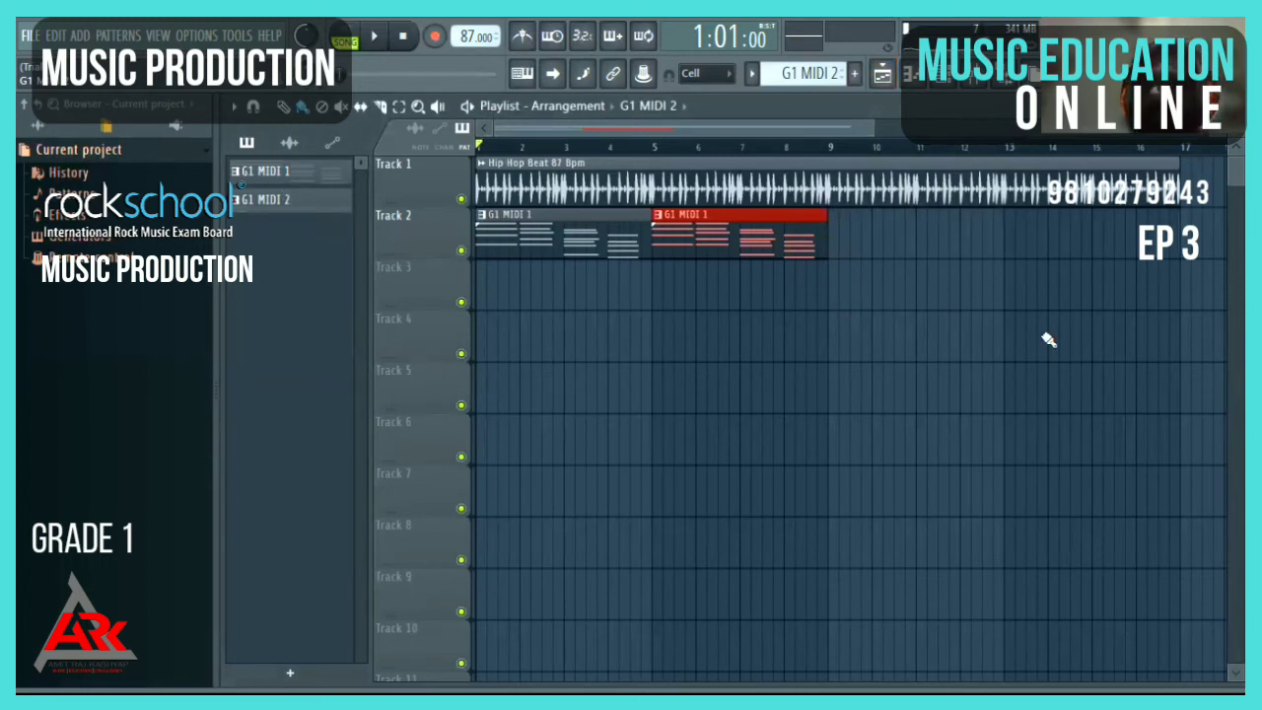
{"action": "left_click", "coordinate": [840, 292]}
{"action": "left_click_drag", "start_coordinate": [811, 124], "coordinate": [1053, 137]}
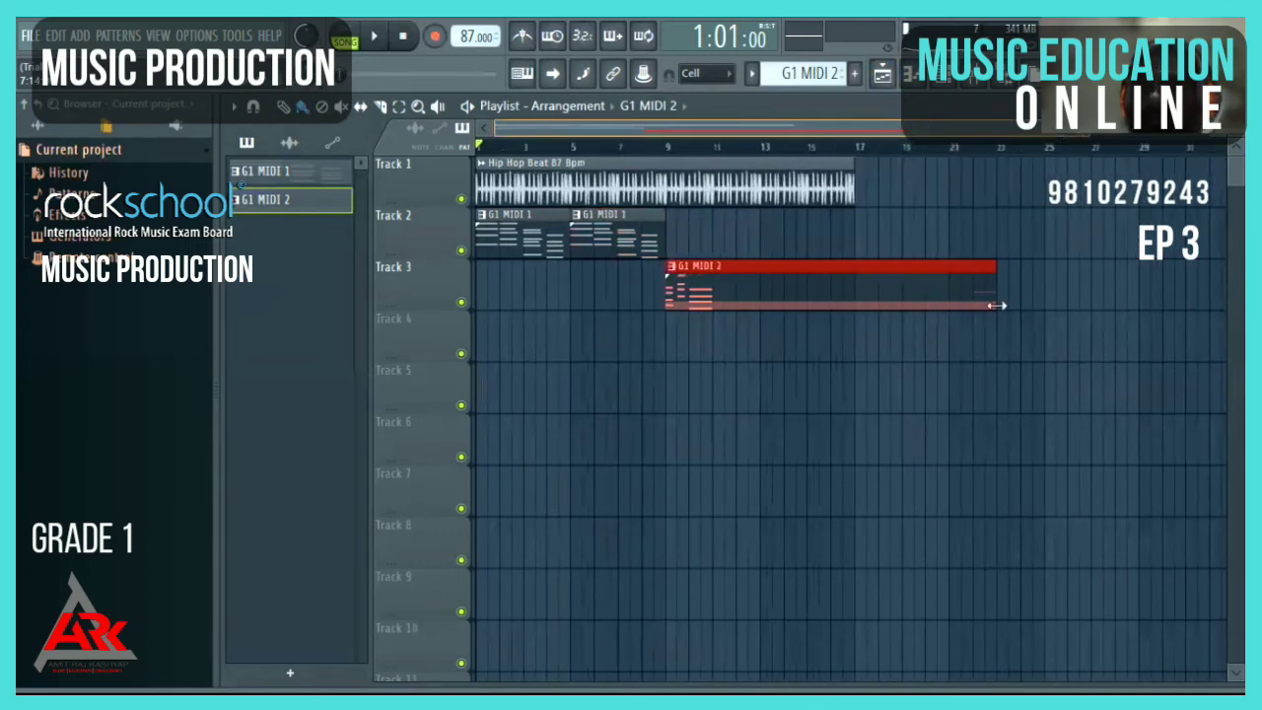
Shorten the G1 MIDI 2 clip on Track 3 to end at bar 12, and play the song from just before bar 9
{"action": "left_click_drag", "start_coordinate": [996, 303], "coordinate": [736, 306]}
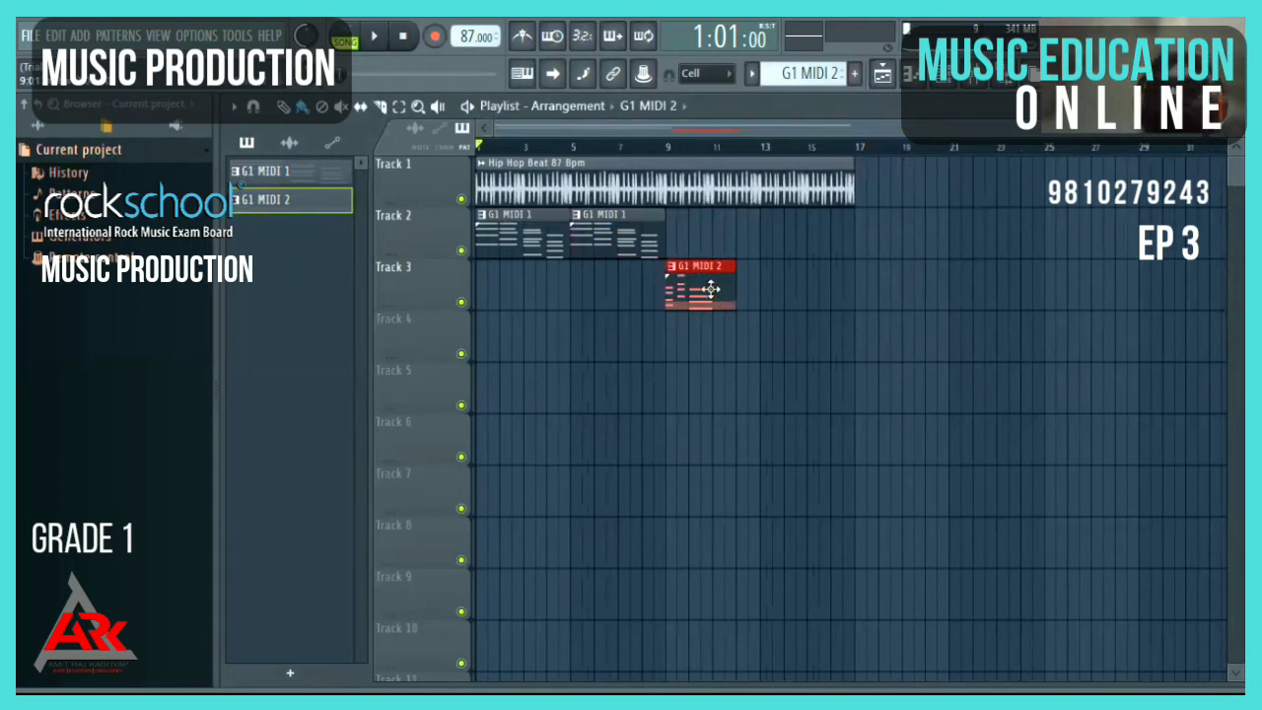
{"action": "double_click", "coordinate": [716, 296]}
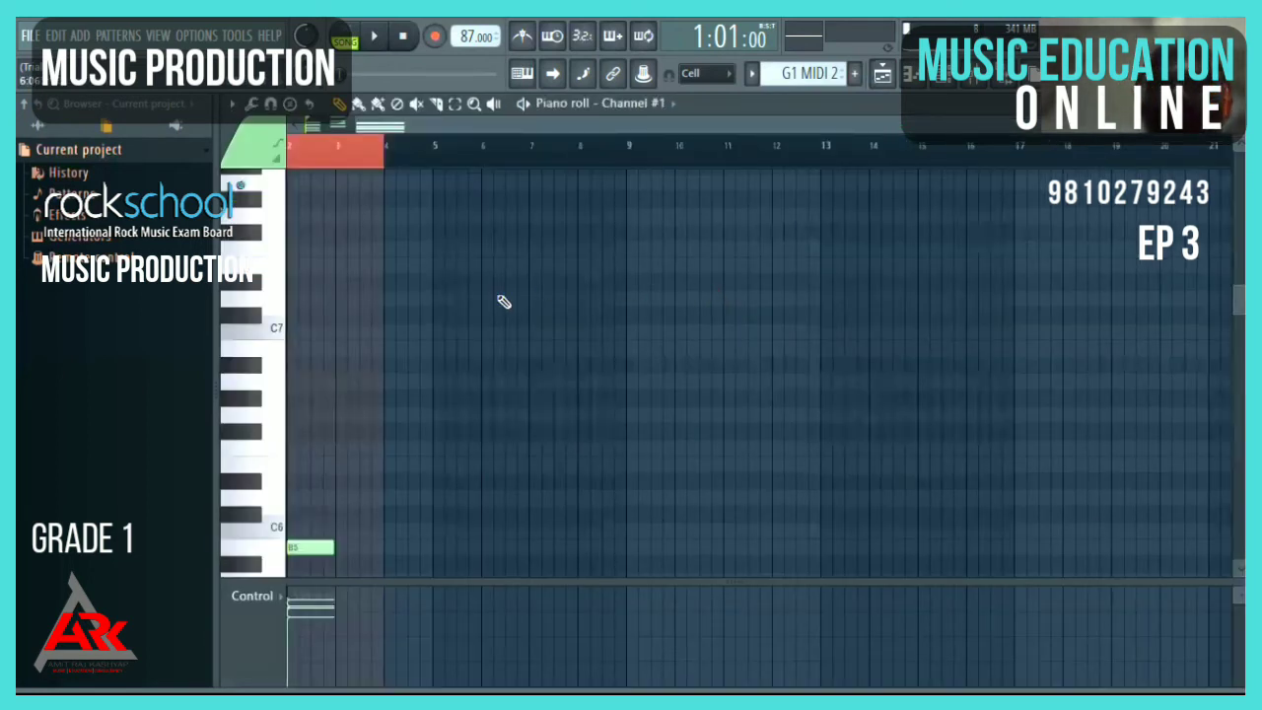
{"action": "key", "text": "space"}
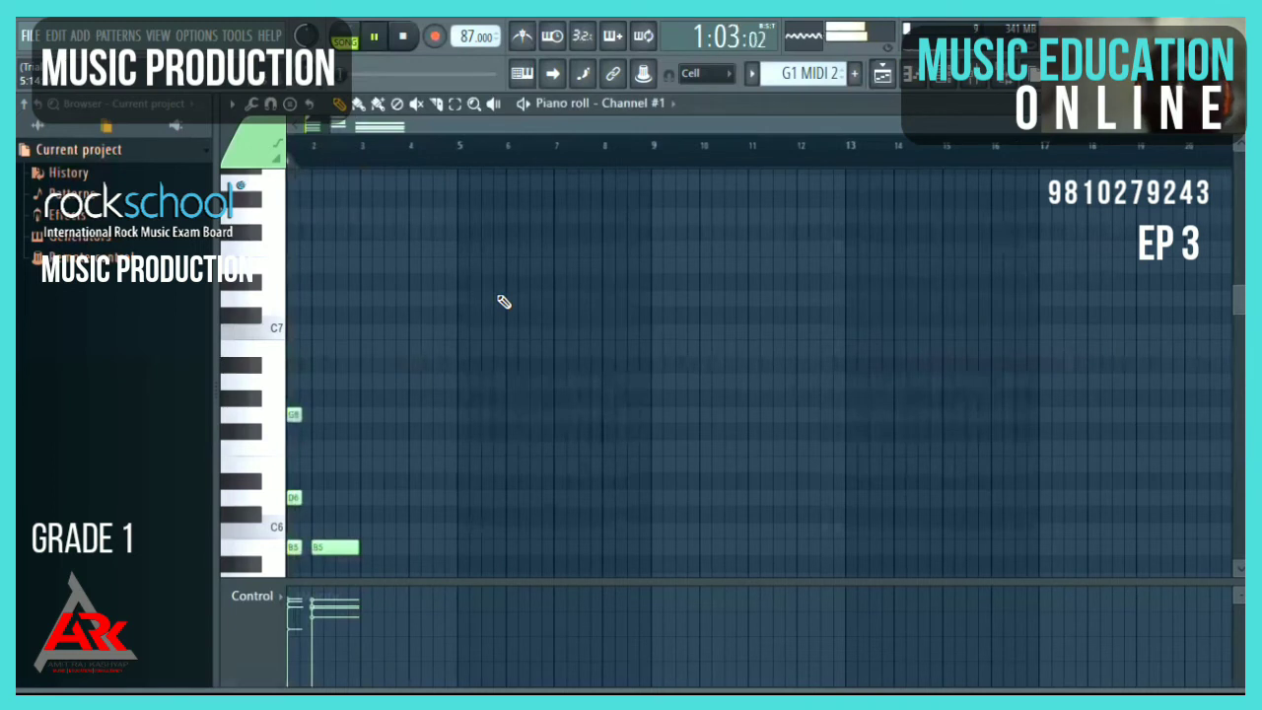
{"action": "left_click", "coordinate": [883, 73]}
{"action": "left_click", "coordinate": [653, 146]}
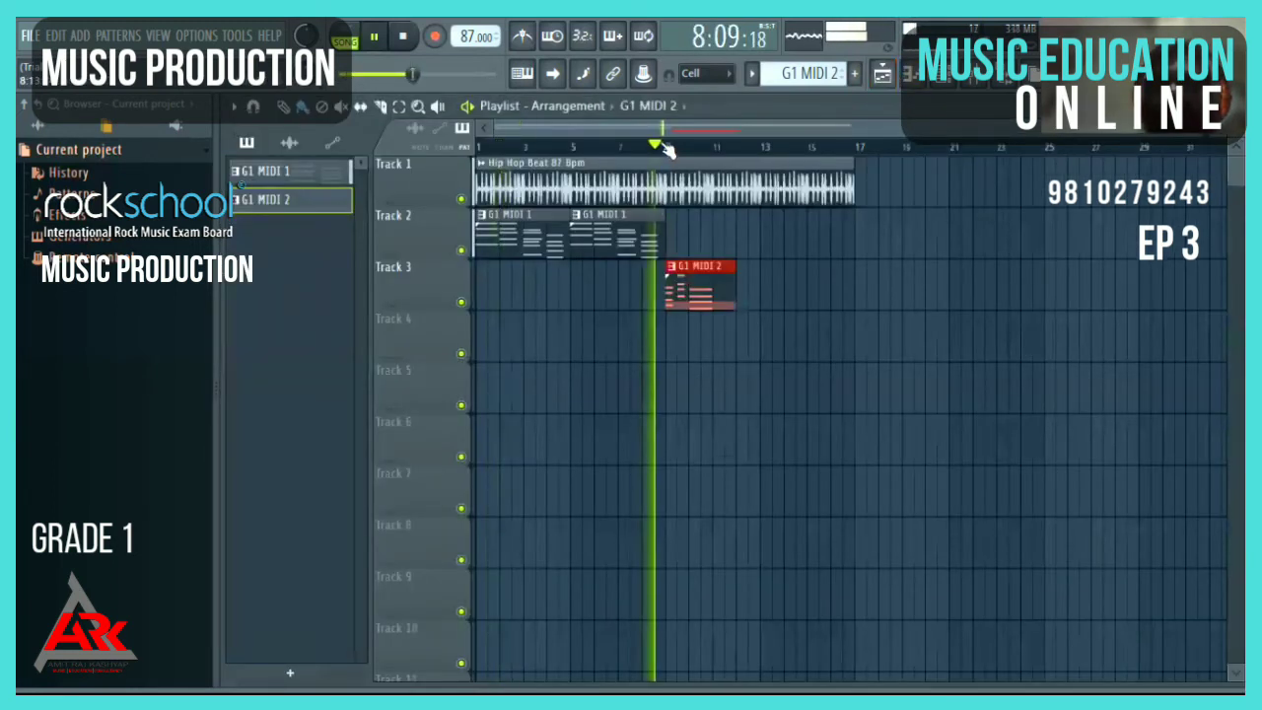
{"action": "key", "text": "space"}
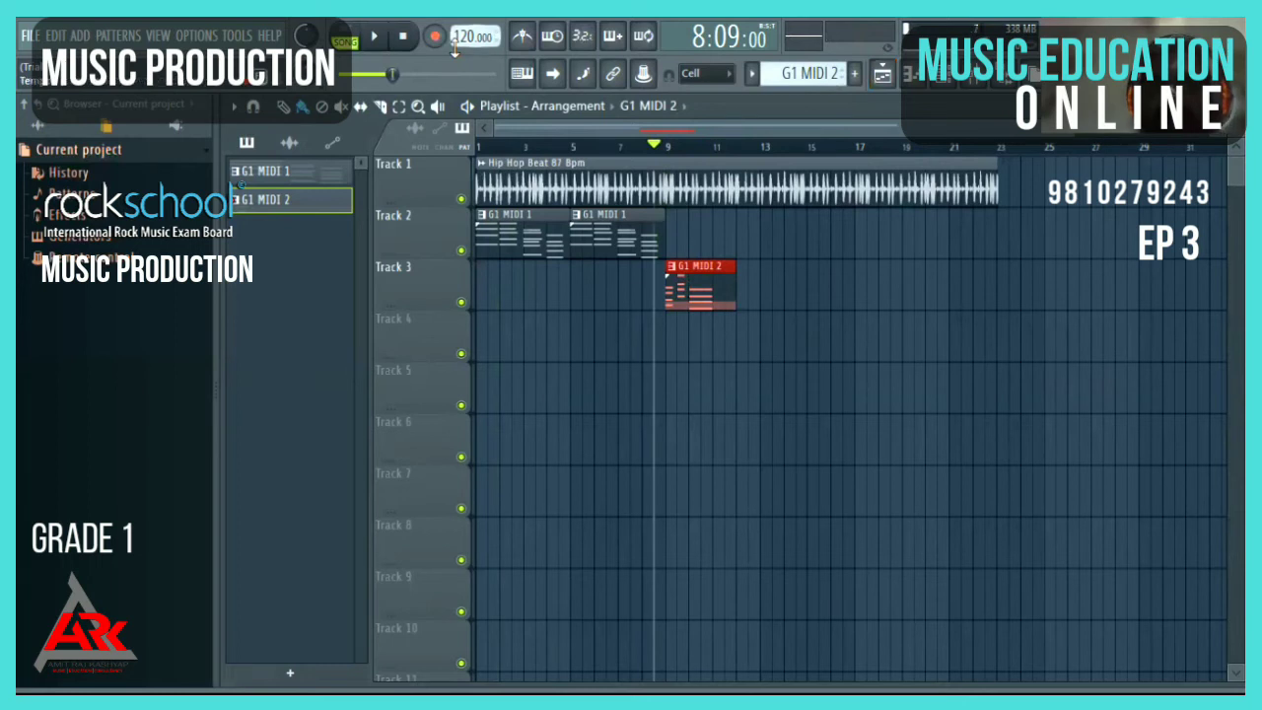
Delete all tempo events of the G1 MIDI 2 pattern in the Tempo event editor, leaving nothing selected
{"action": "double_click", "coordinate": [704, 295]}
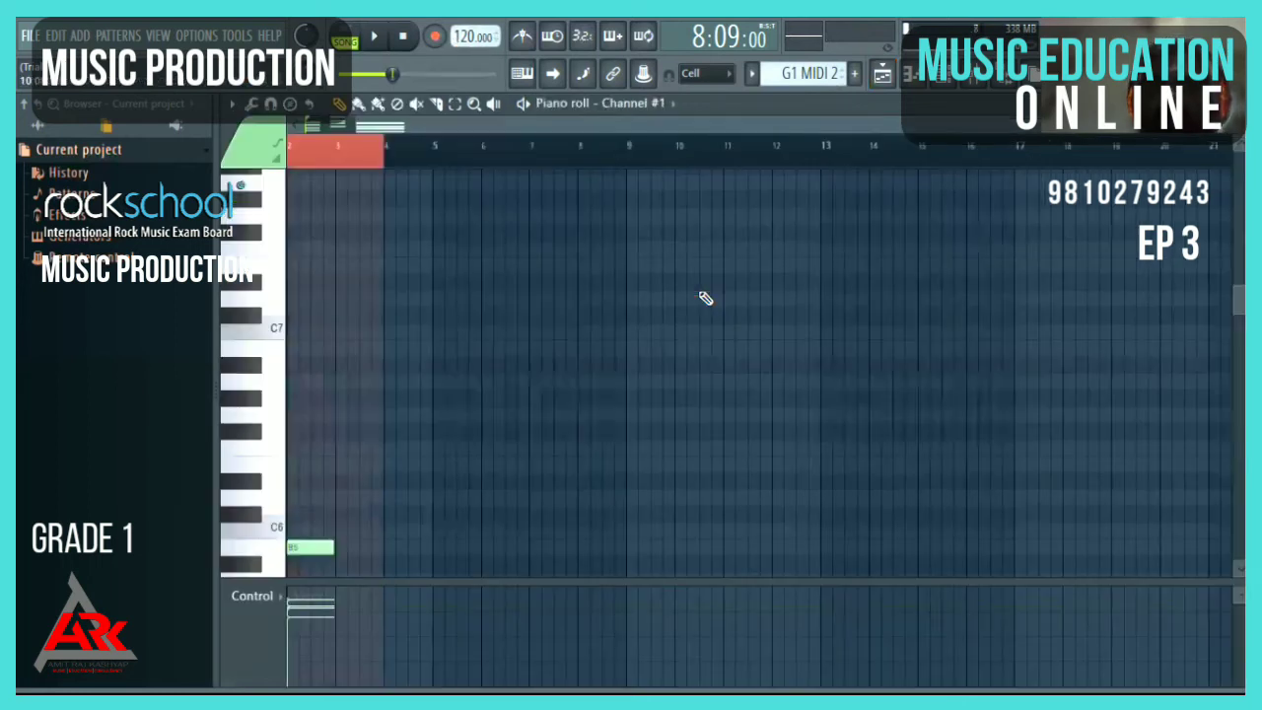
{"action": "right_click", "coordinate": [336, 184]}
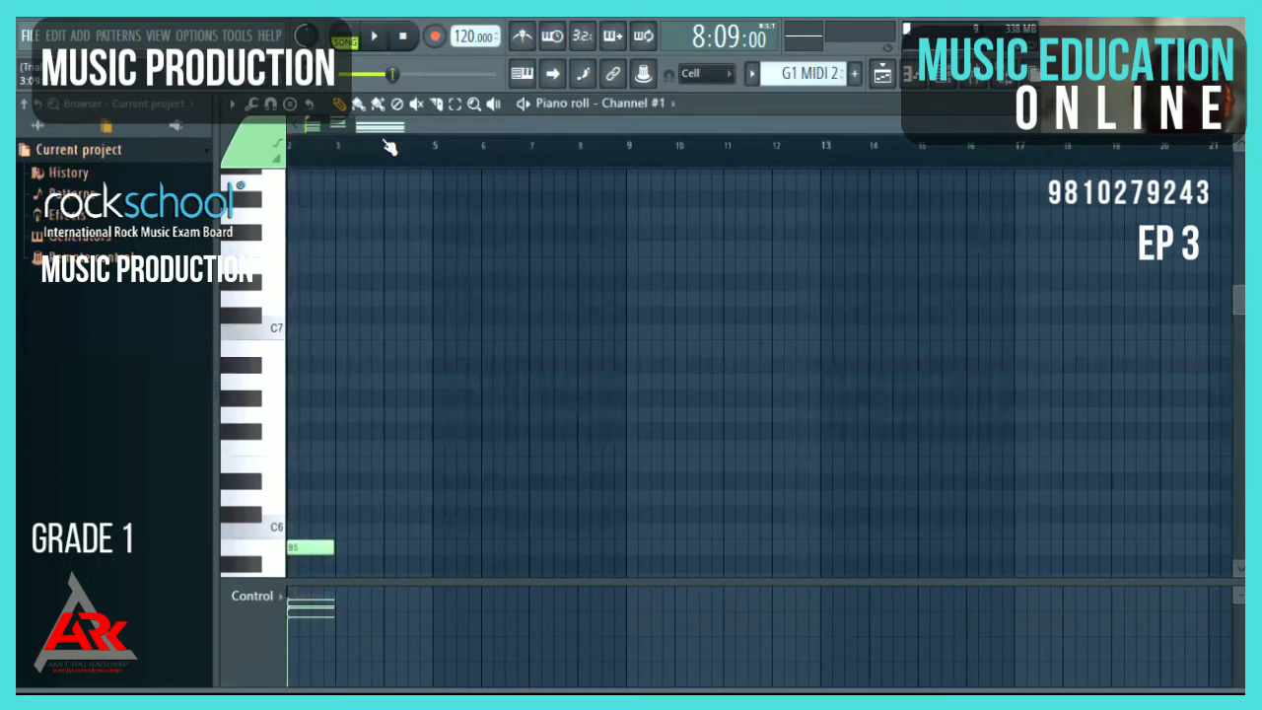
{"action": "right_click", "coordinate": [471, 37]}
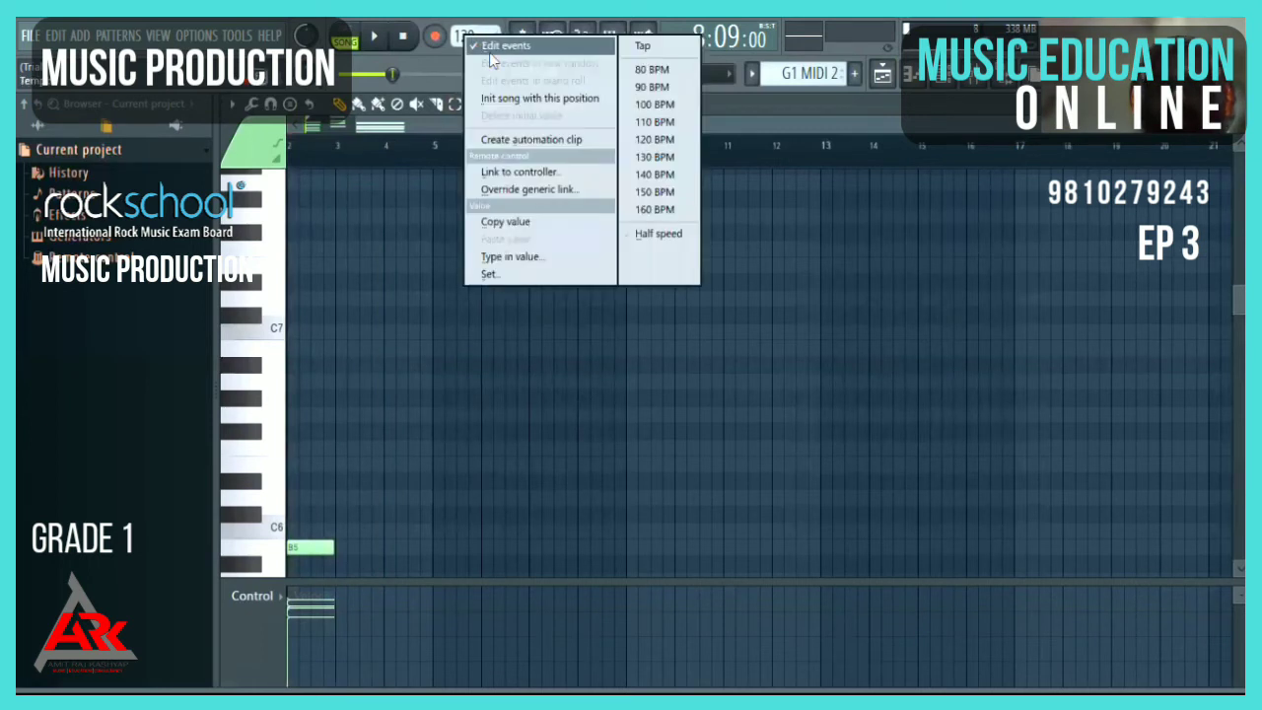
{"action": "left_click", "coordinate": [469, 50]}
{"action": "right_click", "coordinate": [460, 42]}
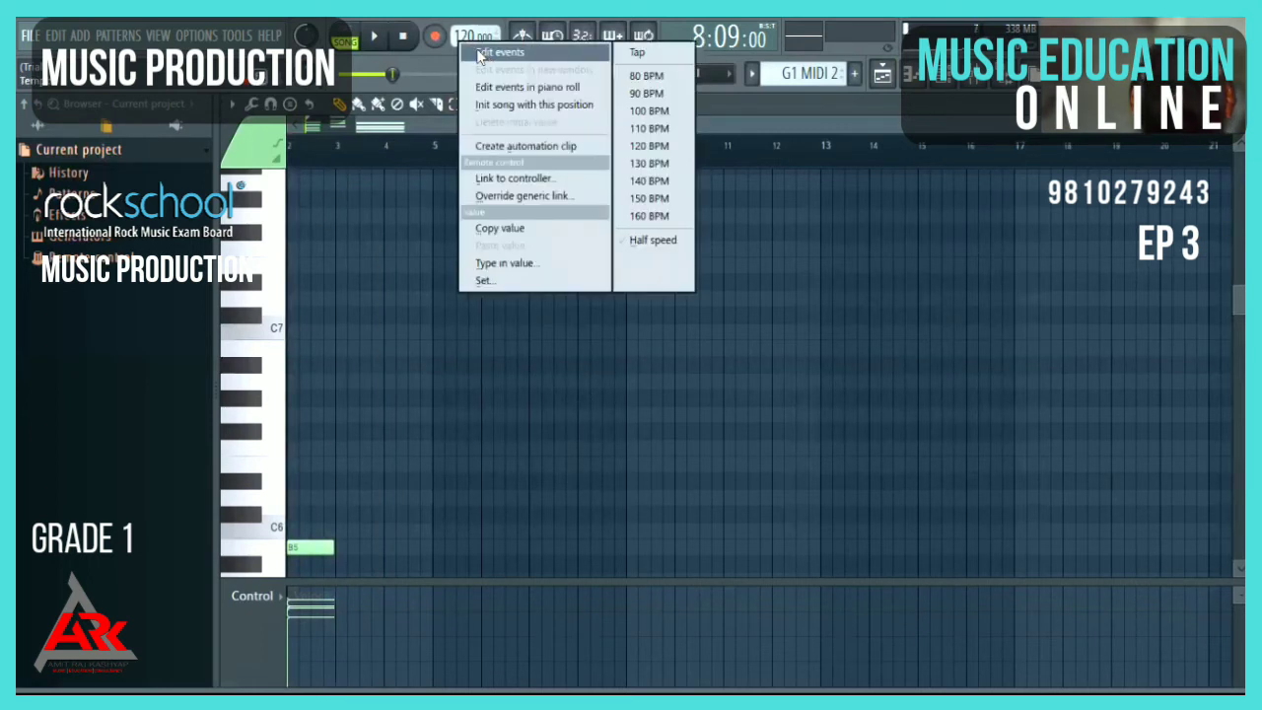
{"action": "left_click", "coordinate": [501, 53]}
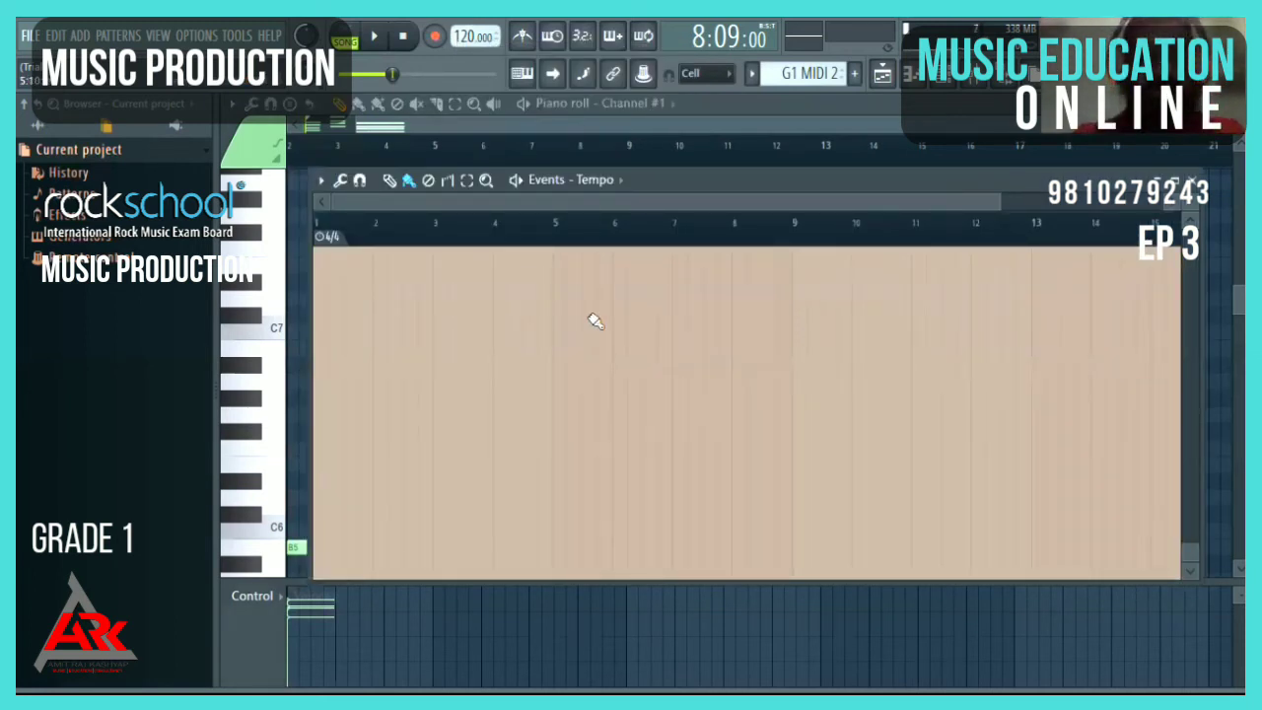
{"action": "key", "text": "ctrl+a"}
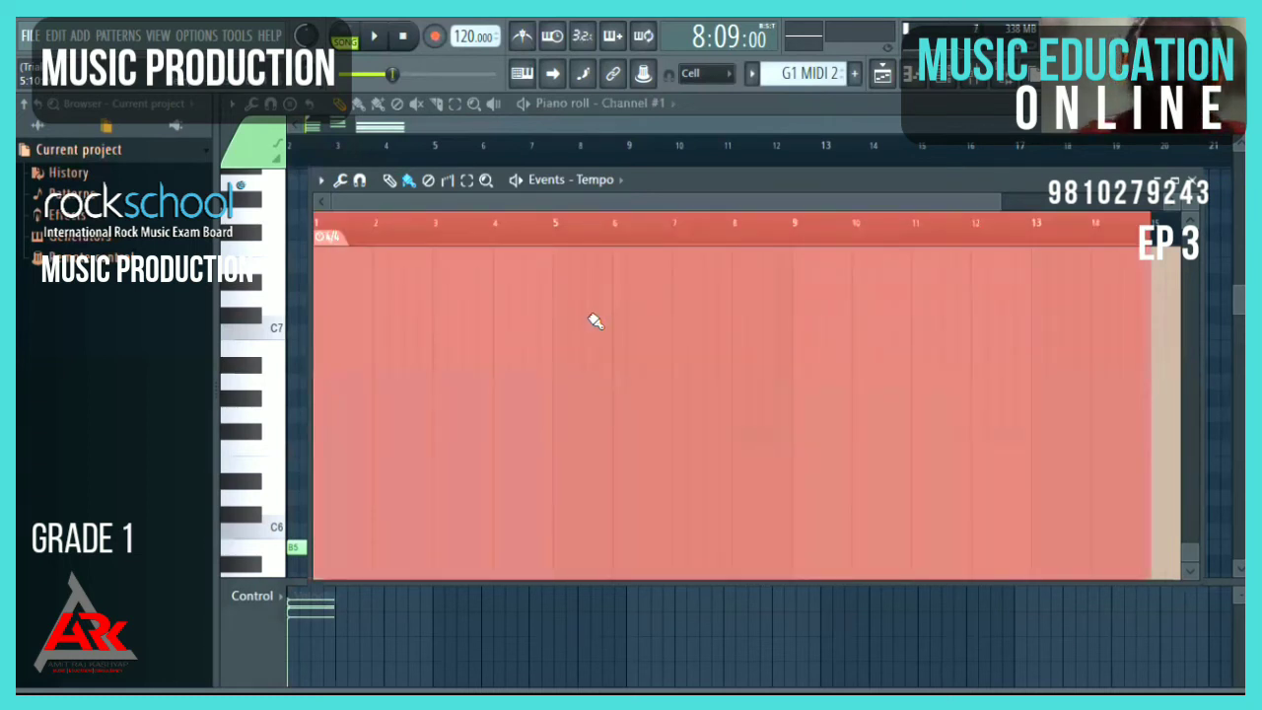
{"action": "key", "text": "Delete"}
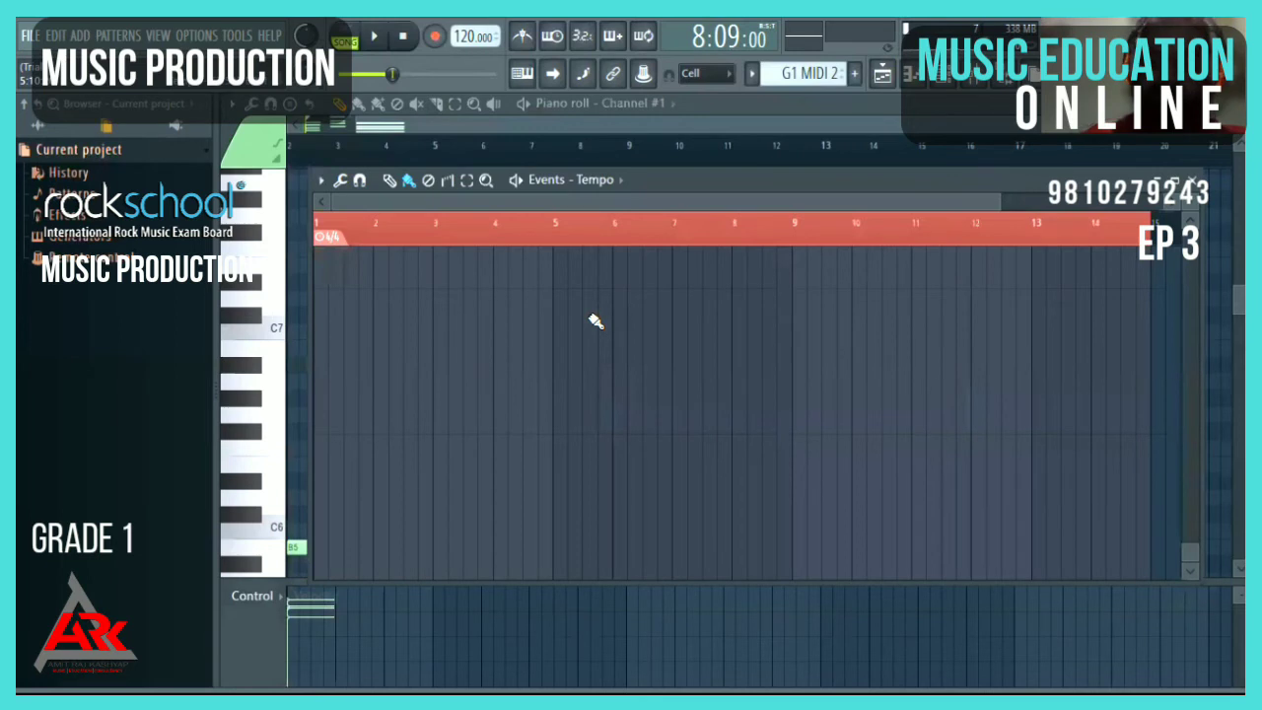
{"action": "key", "text": "ctrl+d"}
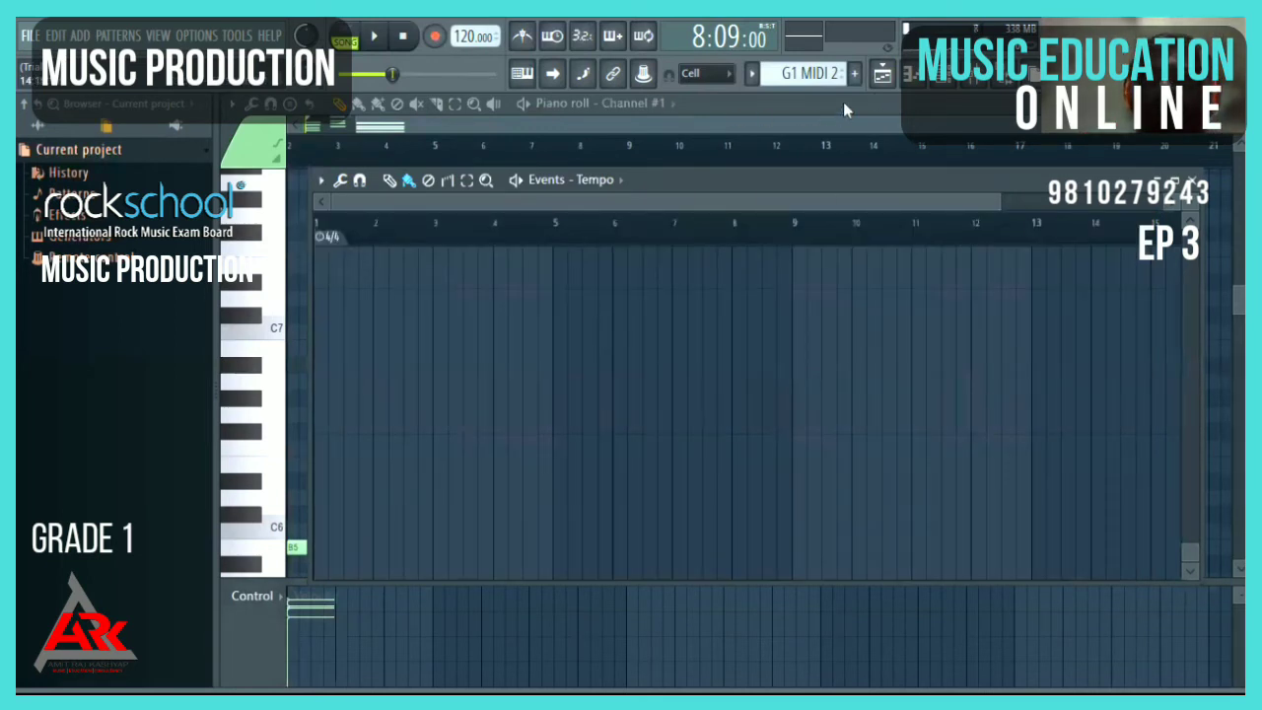
Set the project tempo to 87 BPM and play the playlist from just before bar 9 to check the G1 MIDI 2 clip
{"action": "left_click", "coordinate": [886, 79]}
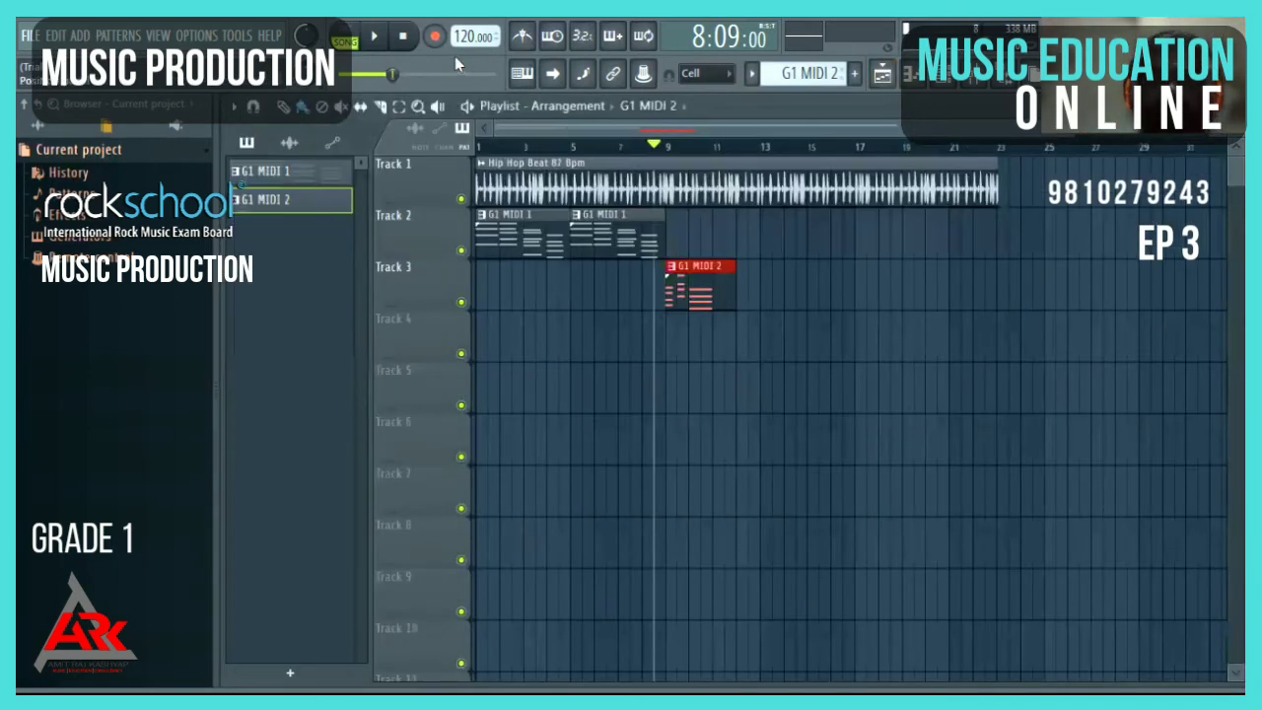
{"action": "left_click_drag", "start_coordinate": [464, 39], "coordinate": [464, 47]}
{"action": "scroll", "coordinate": [474, 36], "scroll_direction": "down", "scroll_amount": 20}
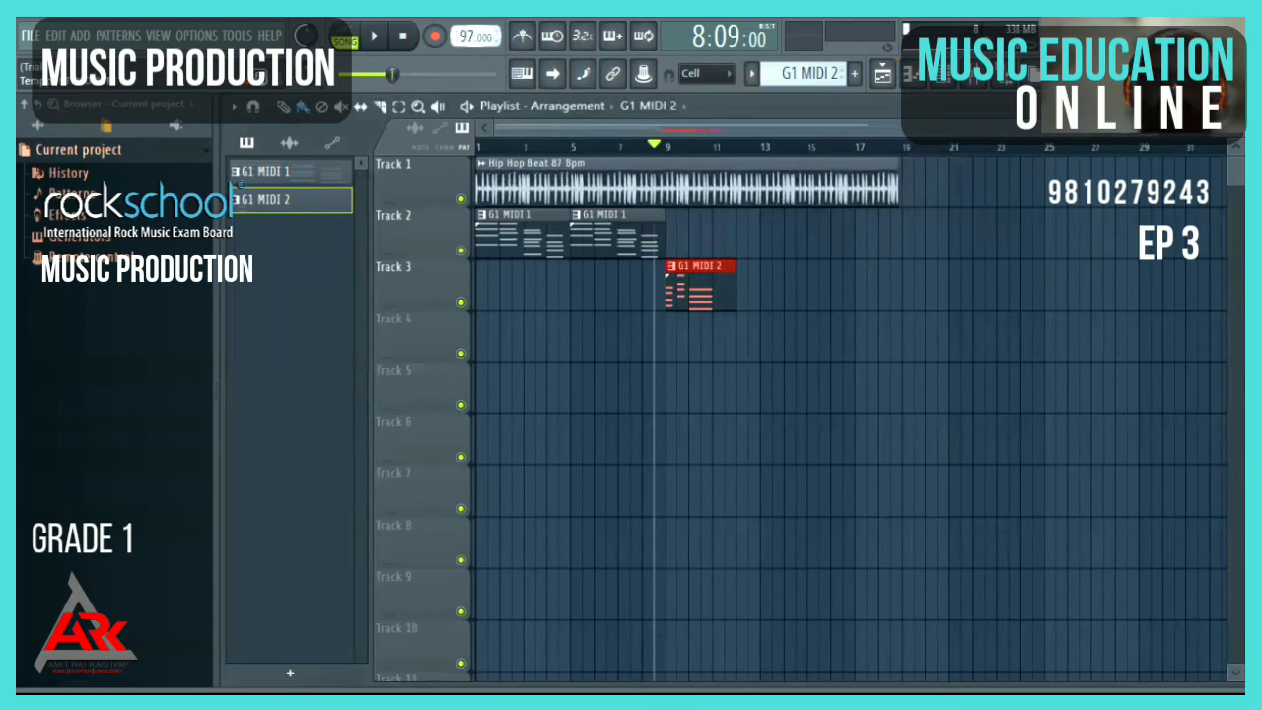
{"action": "scroll", "coordinate": [473, 36], "scroll_direction": "down", "scroll_amount": 1}
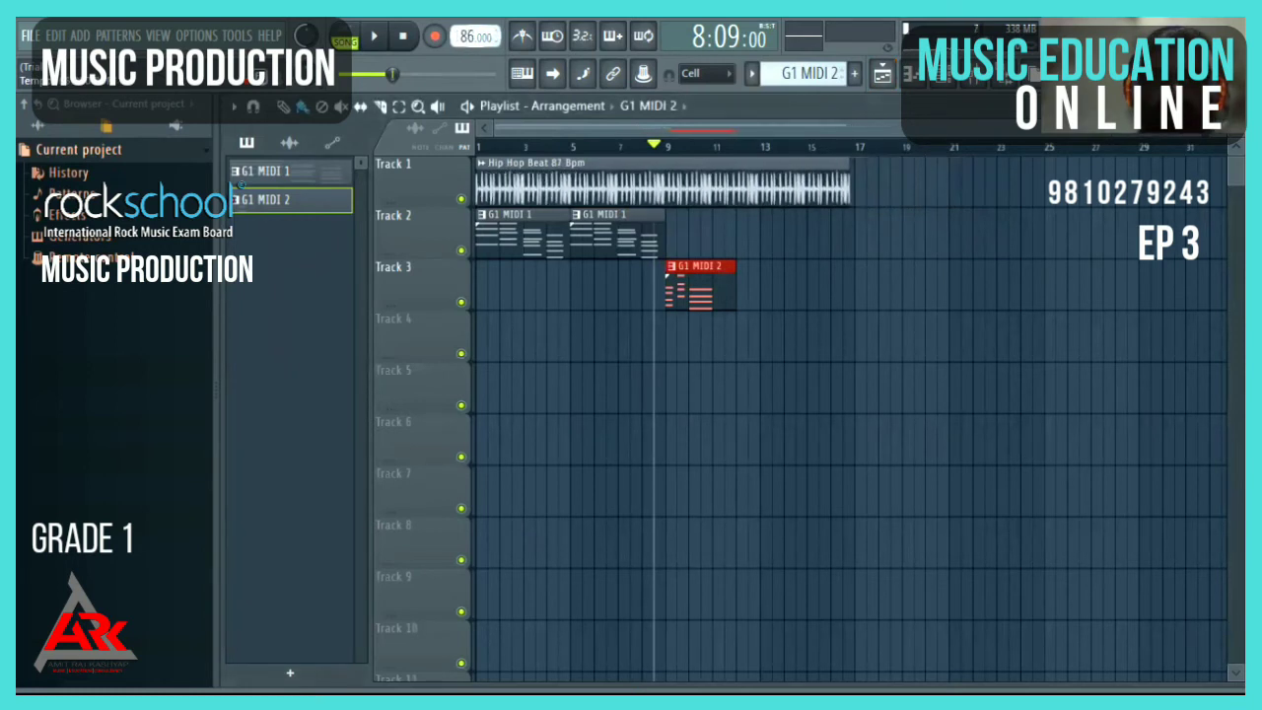
{"action": "scroll", "coordinate": [474, 37], "scroll_direction": "up", "scroll_amount": 1}
{"action": "key", "text": "space"}
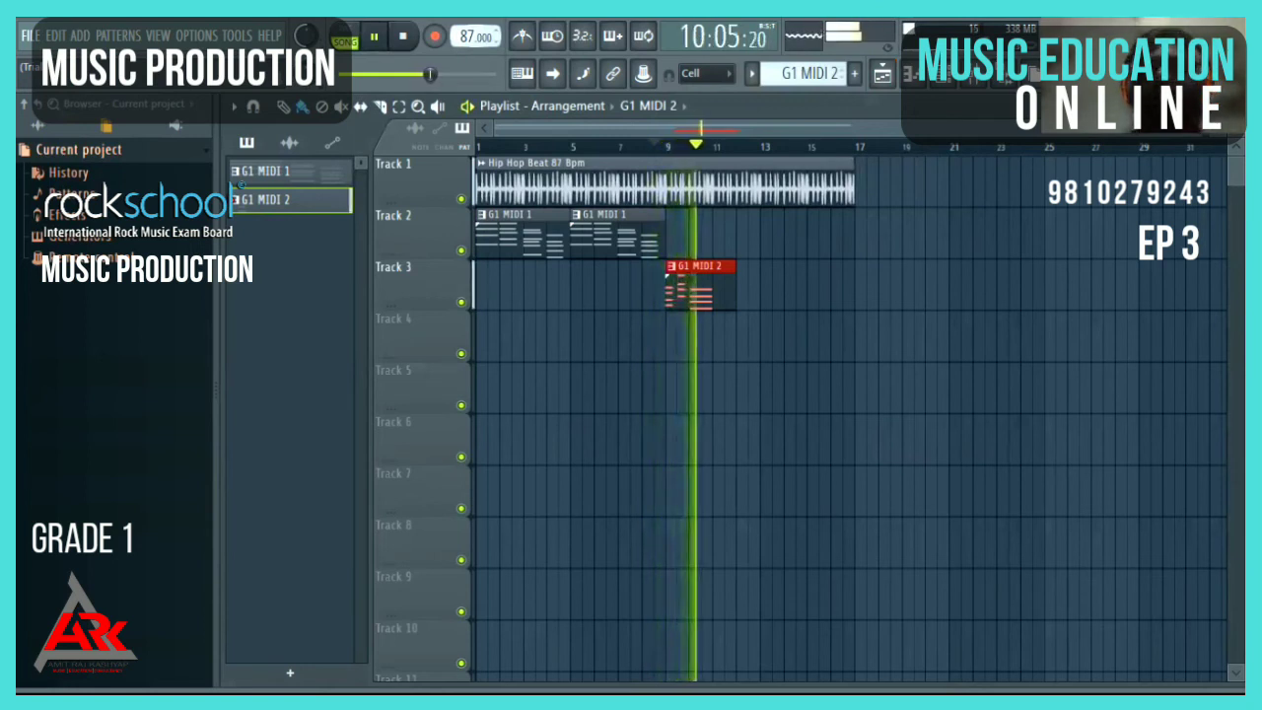
{"action": "key", "text": "space"}
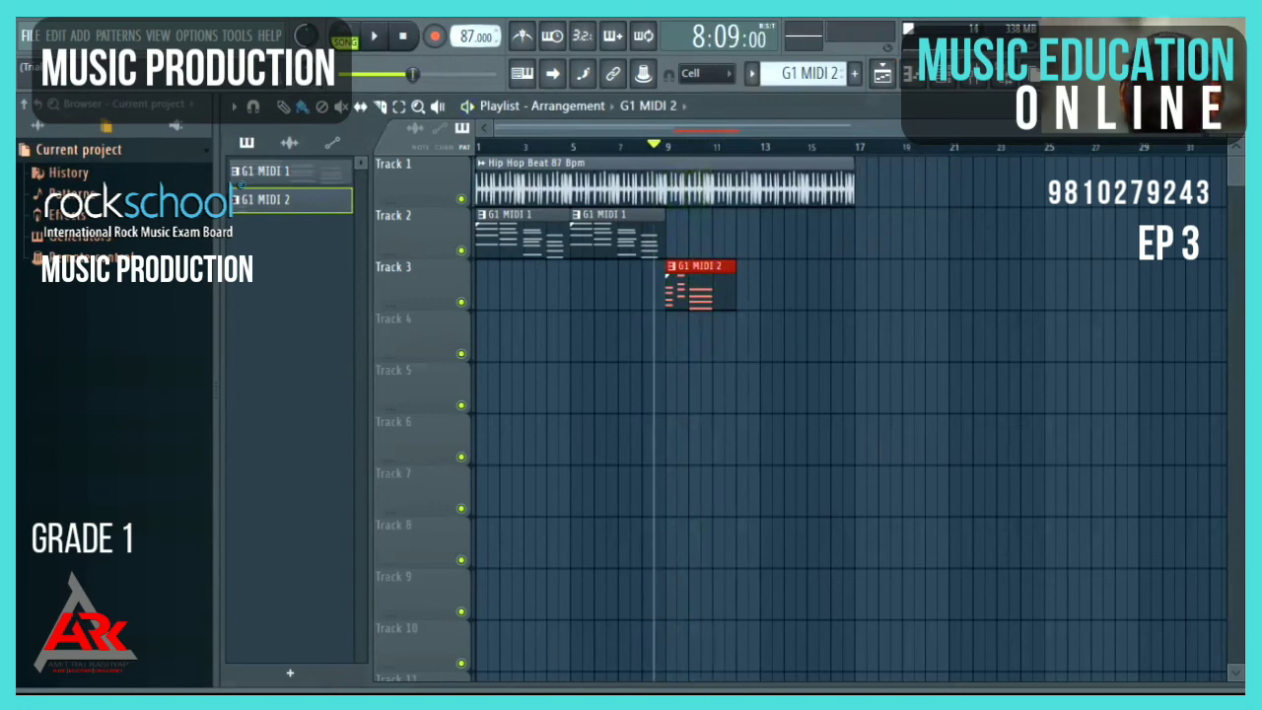
Trim the G1 MIDI 2 clip to bars 9–11 on Track 3 and add a second one from bar 11 ending at bar 13
{"action": "left_click_drag", "start_coordinate": [1198, 129], "coordinate": [860, 129]}
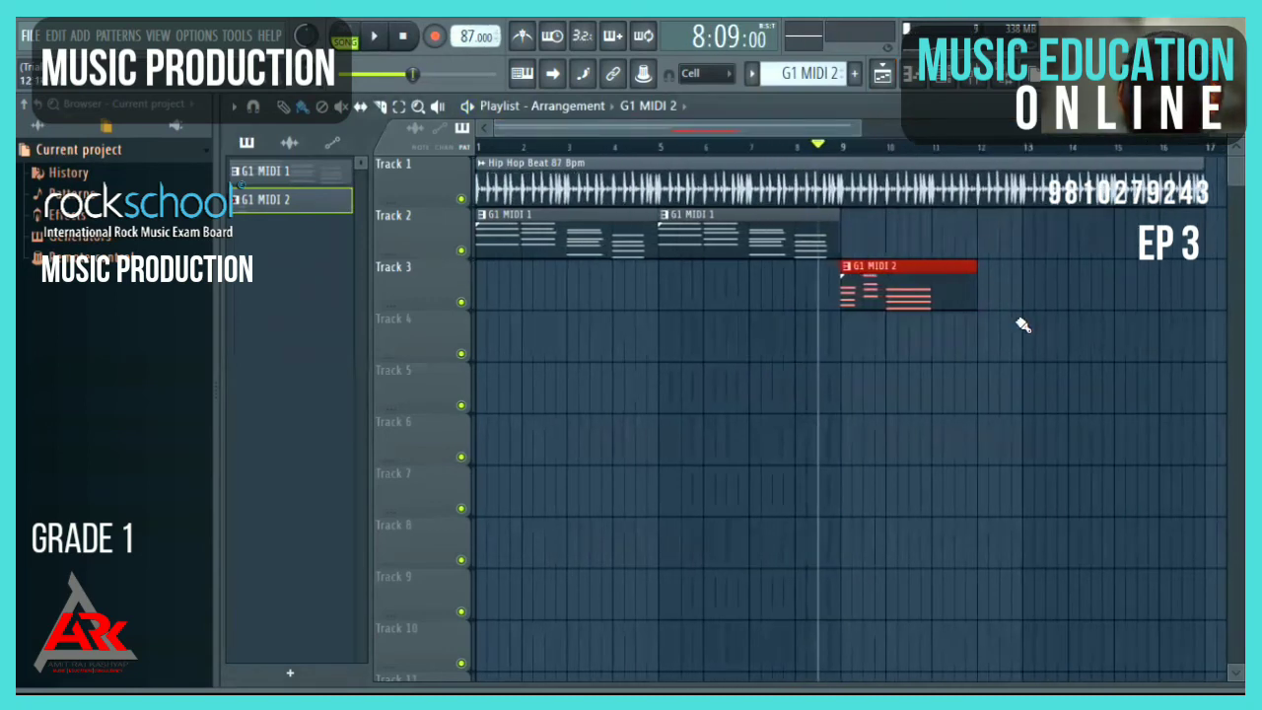
{"action": "left_click_drag", "start_coordinate": [969, 310], "coordinate": [931, 309]}
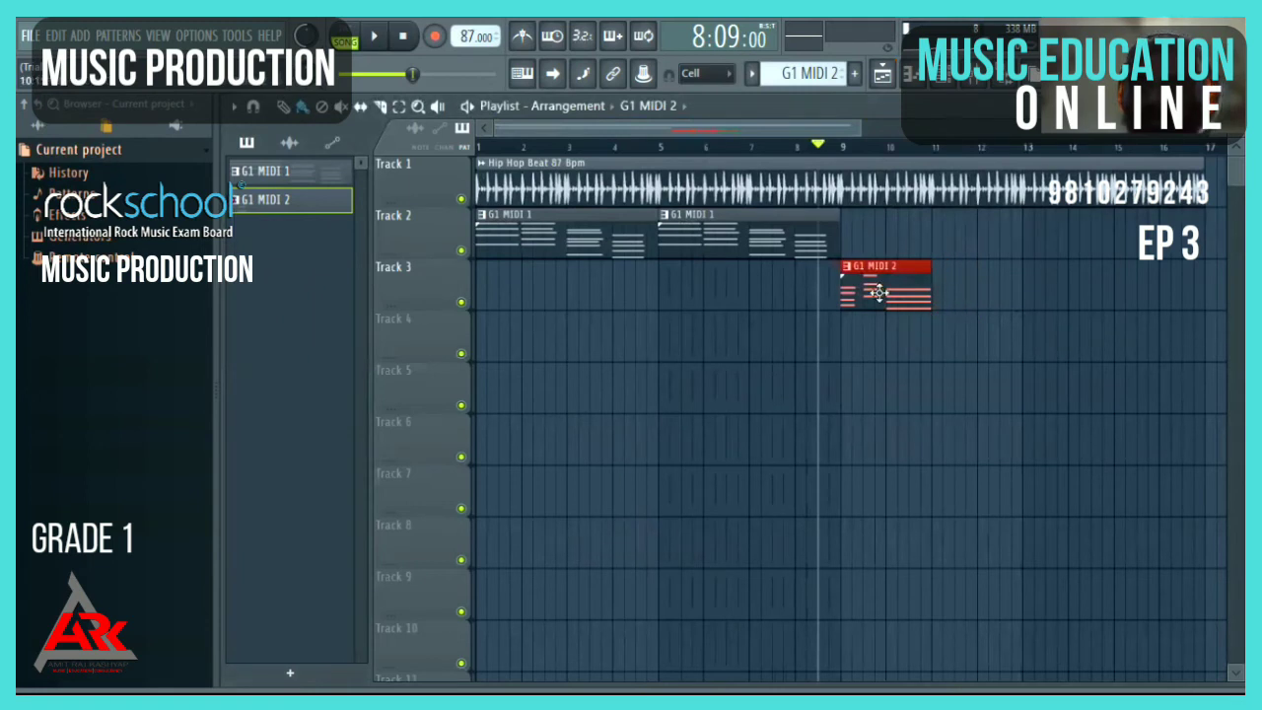
{"action": "left_click", "coordinate": [943, 297]}
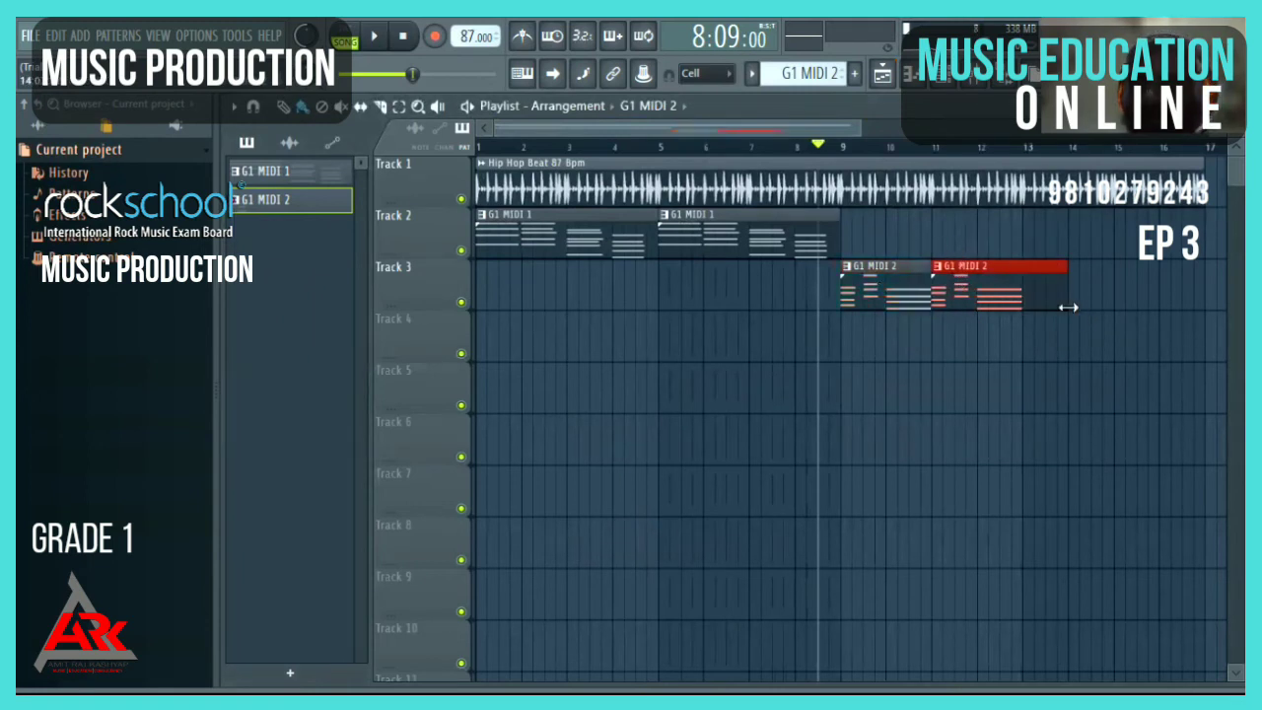
{"action": "left_click_drag", "start_coordinate": [1065, 304], "coordinate": [1015, 304]}
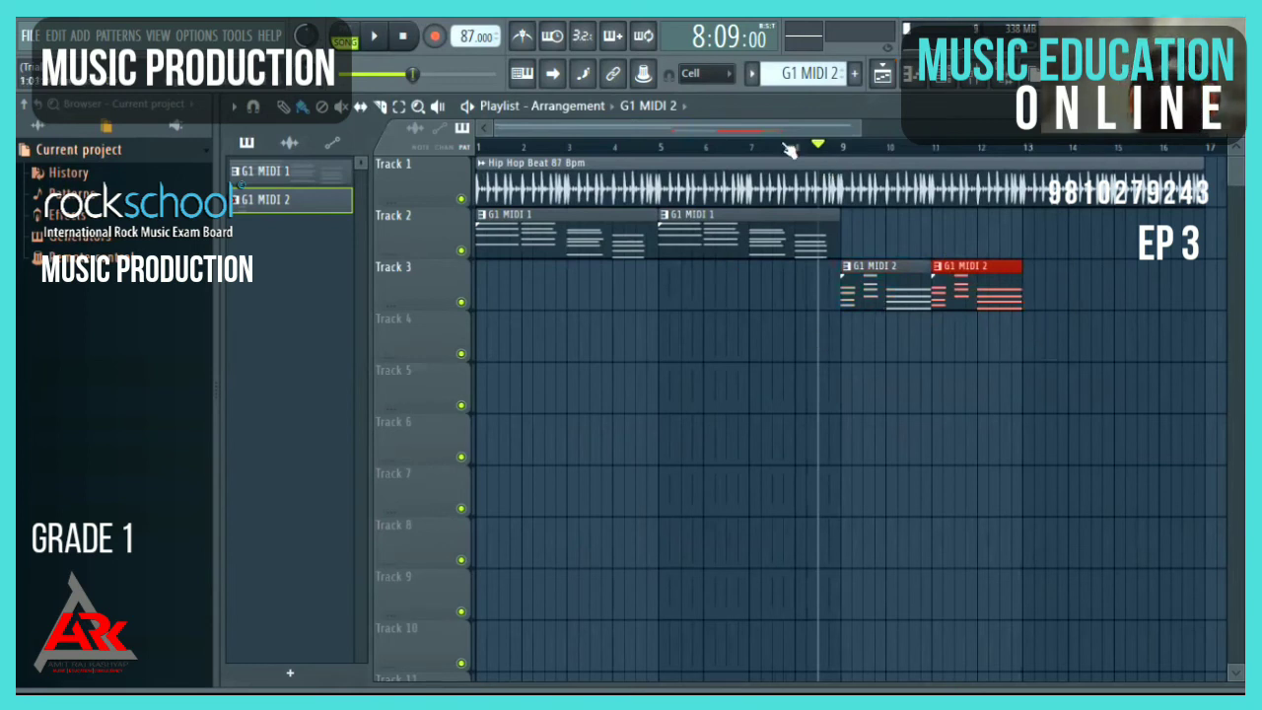
Set the song position just before bar 13, and switch to the empty Pattern 4 with the channel rack shown
{"action": "left_click_drag", "start_coordinate": [759, 135], "coordinate": [868, 135]}
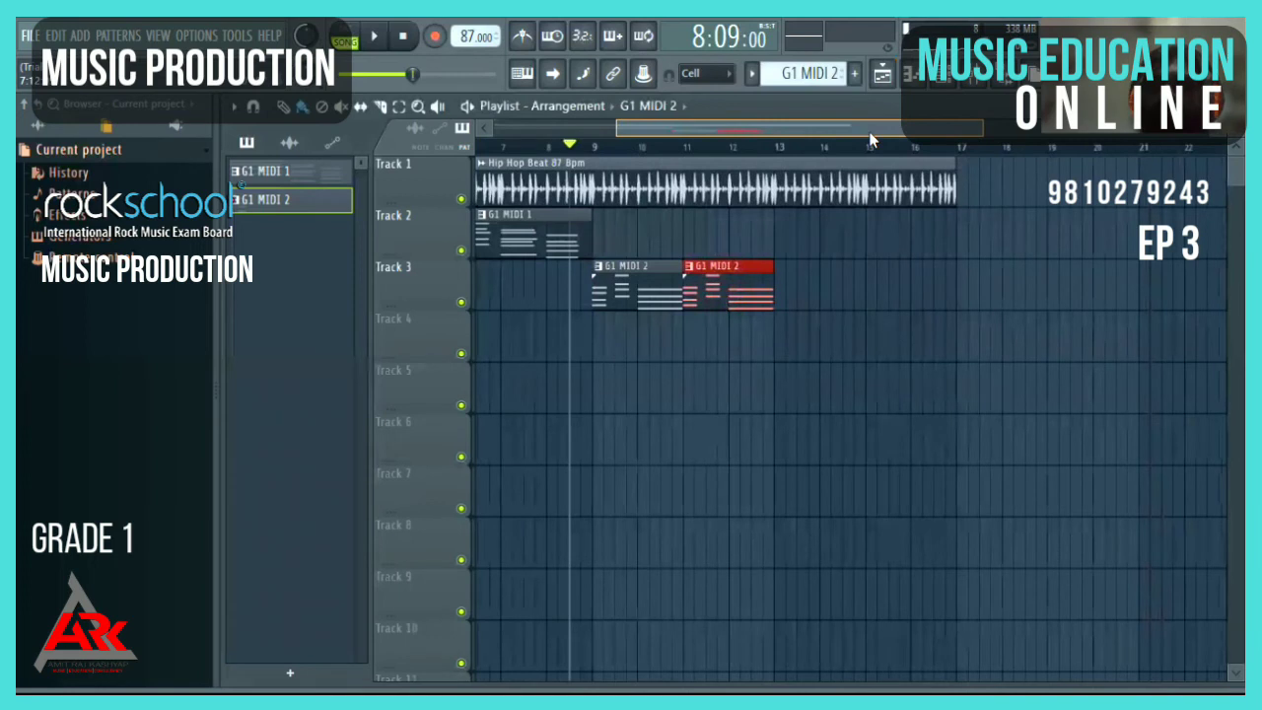
{"action": "left_click", "coordinate": [776, 150]}
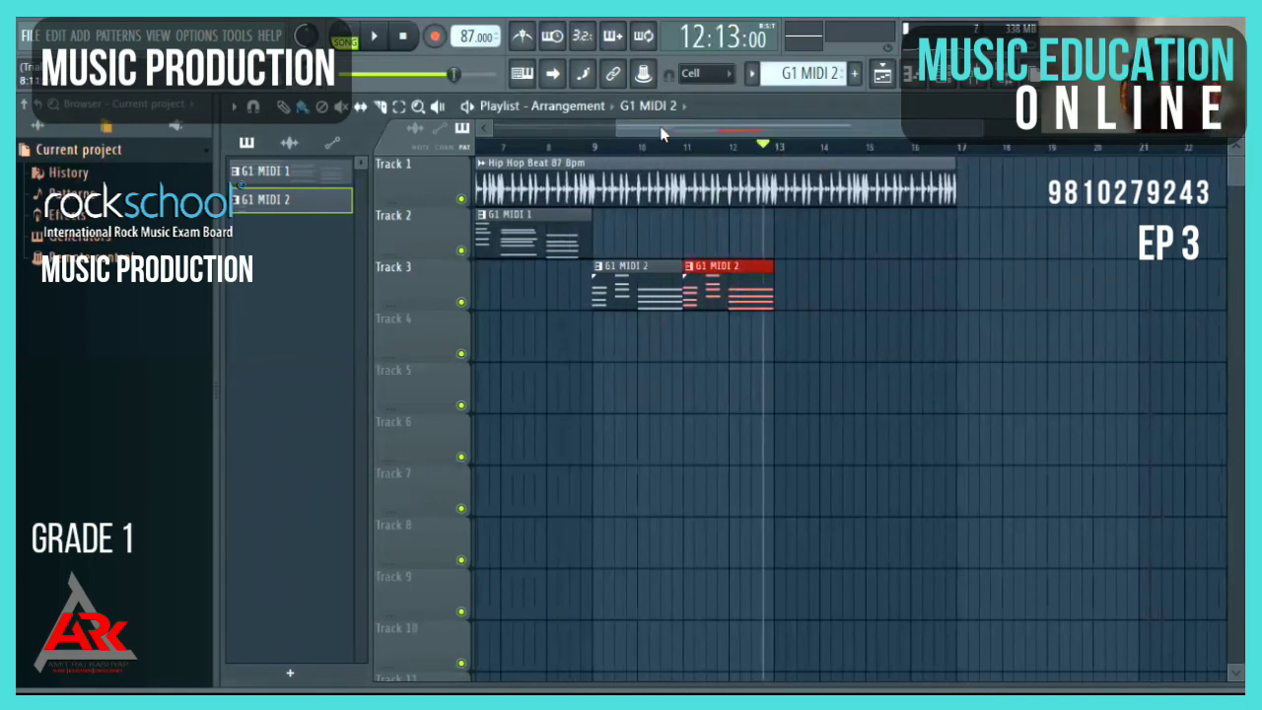
{"action": "left_click_drag", "start_coordinate": [818, 69], "coordinate": [819, 58]}
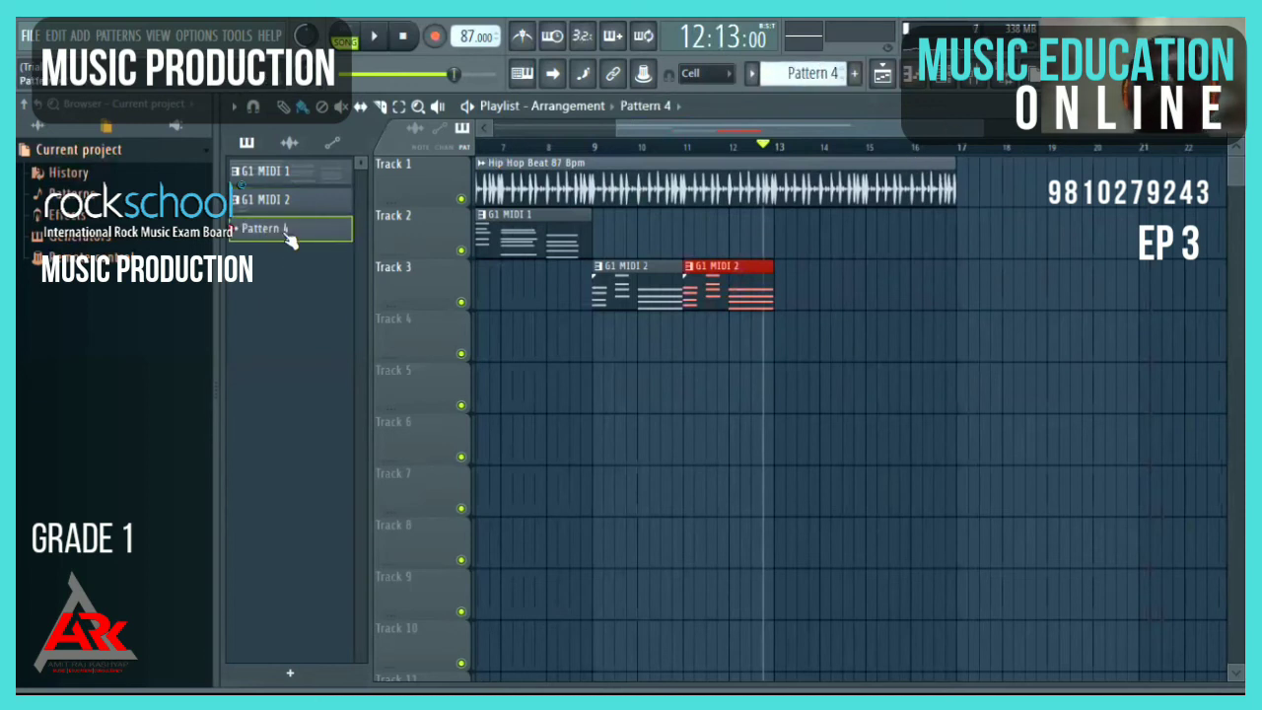
{"action": "left_click", "coordinate": [944, 75]}
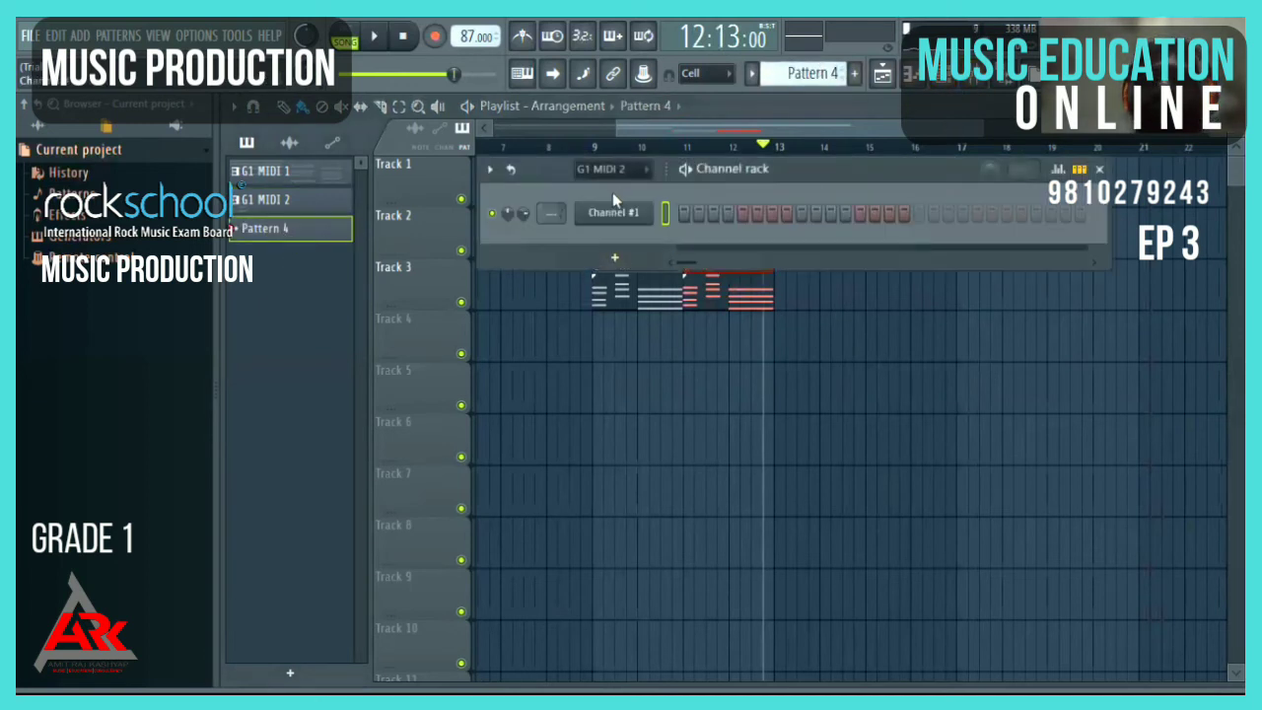
Import the G1 MIDI 3 file without saving the project changes, with Start new project turned off and the channel type on FLEX
{"action": "left_click", "coordinate": [29, 36]}
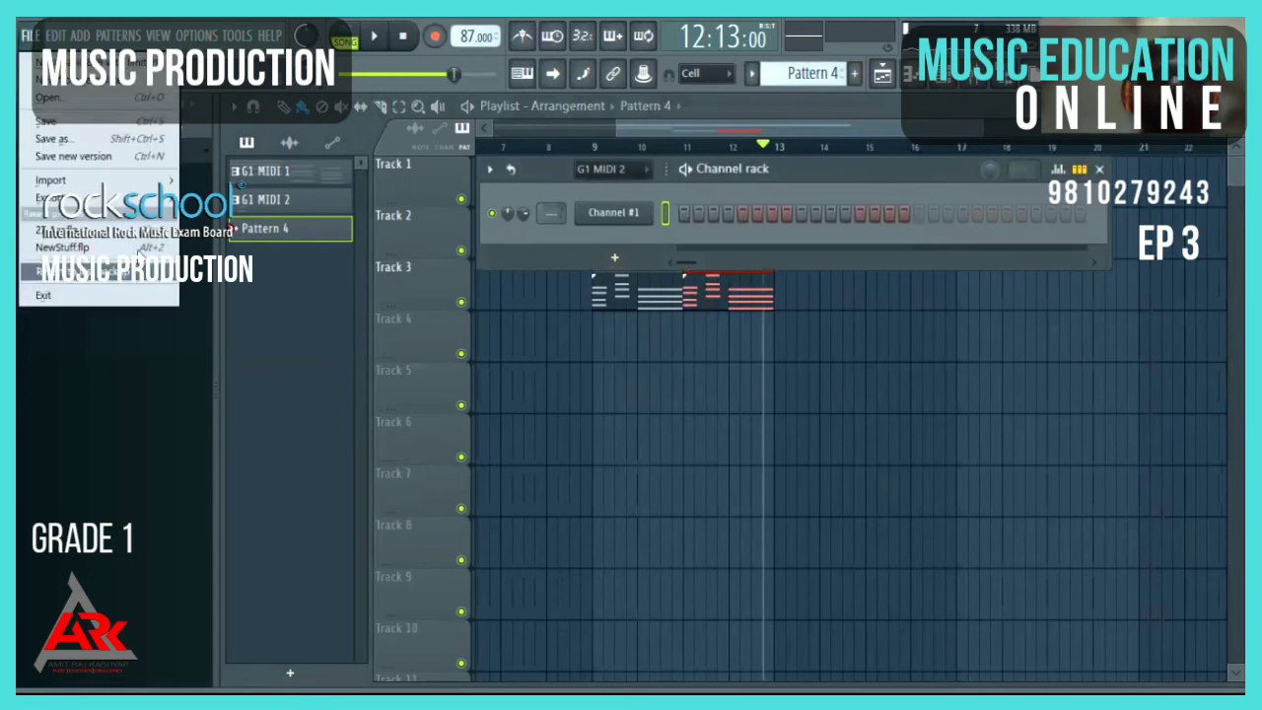
{"action": "mouse_move", "coordinate": [142, 188]}
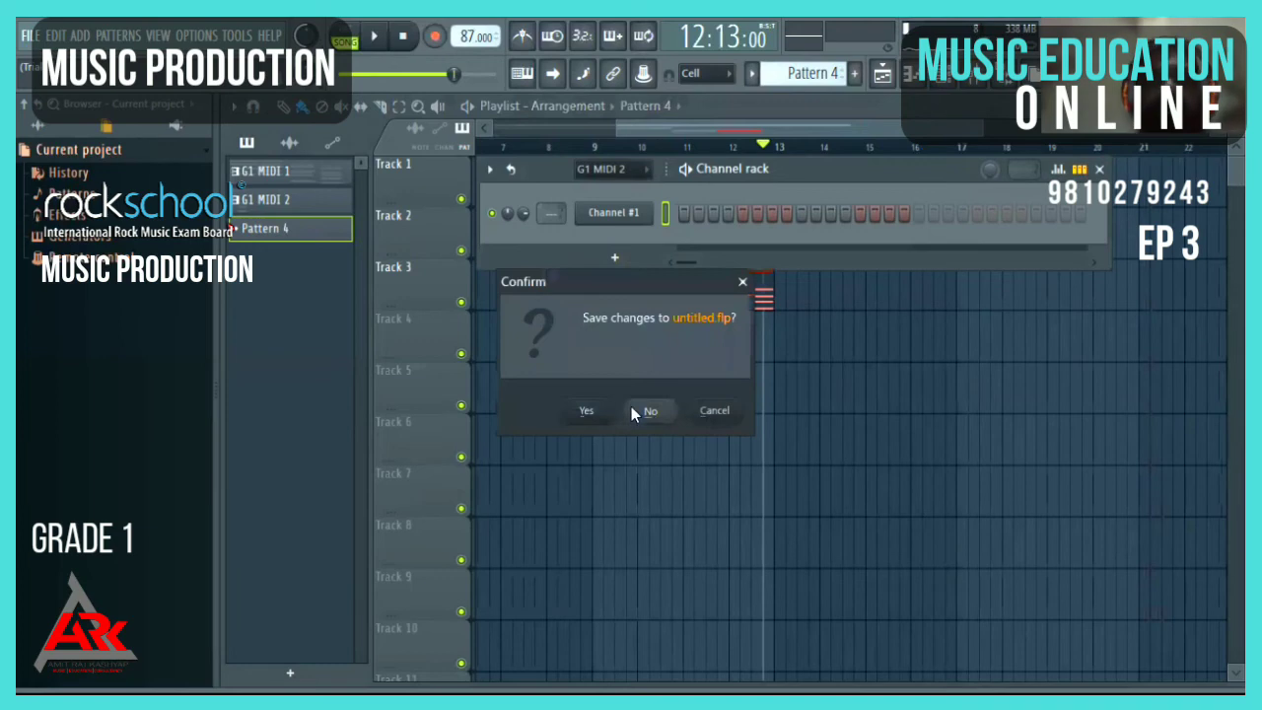
{"action": "left_click", "coordinate": [645, 411]}
{"action": "left_click", "coordinate": [229, 183]}
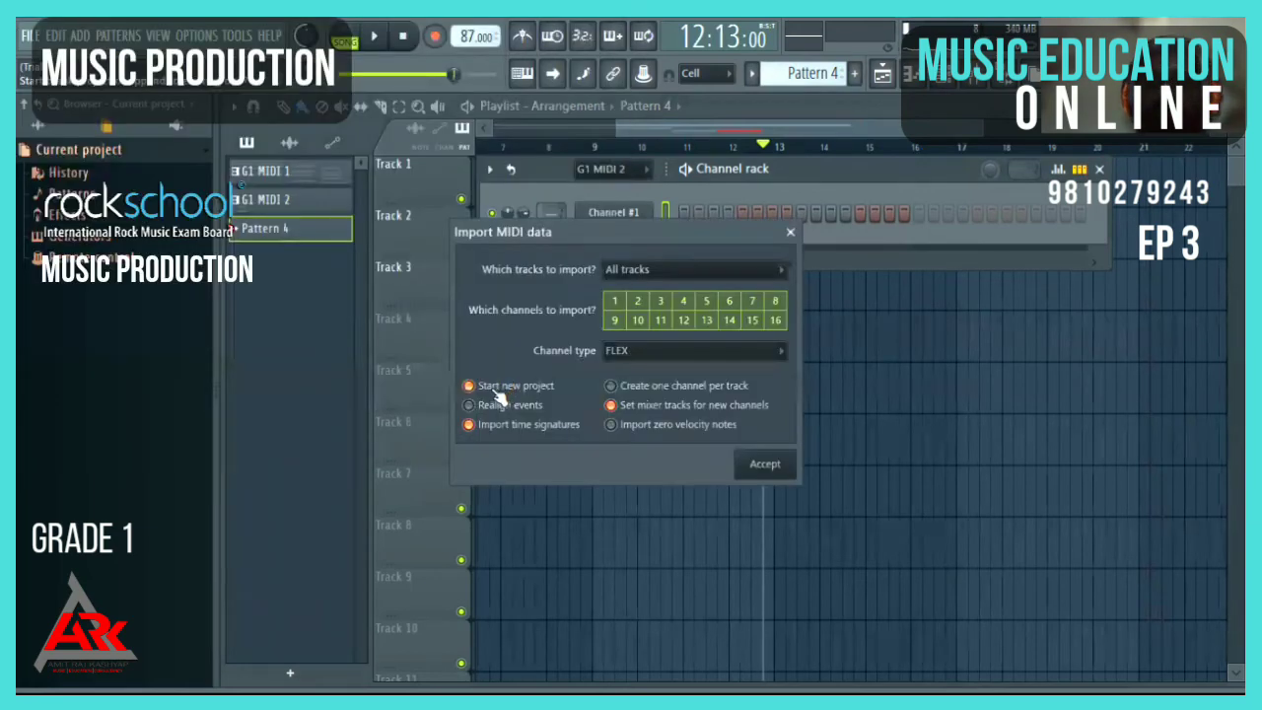
{"action": "left_click", "coordinate": [468, 385]}
{"action": "left_click", "coordinate": [782, 467]}
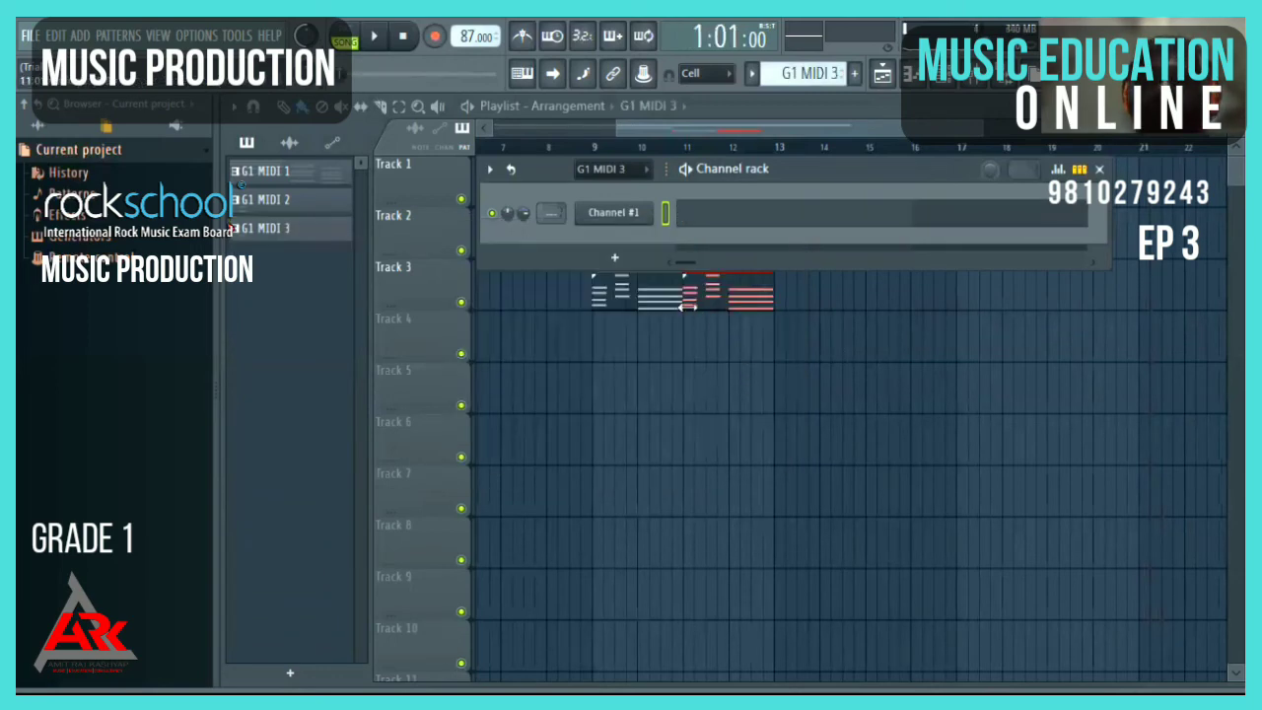
Move all the G1 MIDI 3 notes in the piano roll to start at bar 1, deselect them, and return to the playlist
{"action": "left_click", "coordinate": [745, 224]}
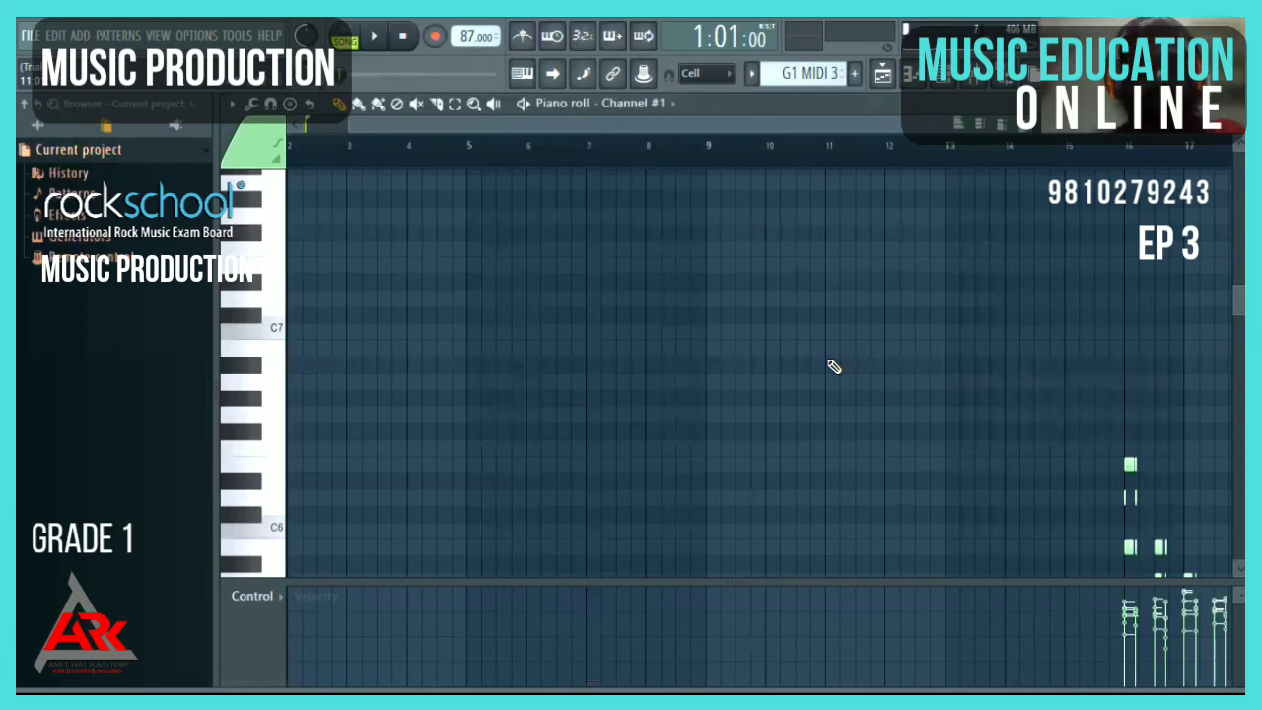
{"action": "key", "text": "ctrl+a"}
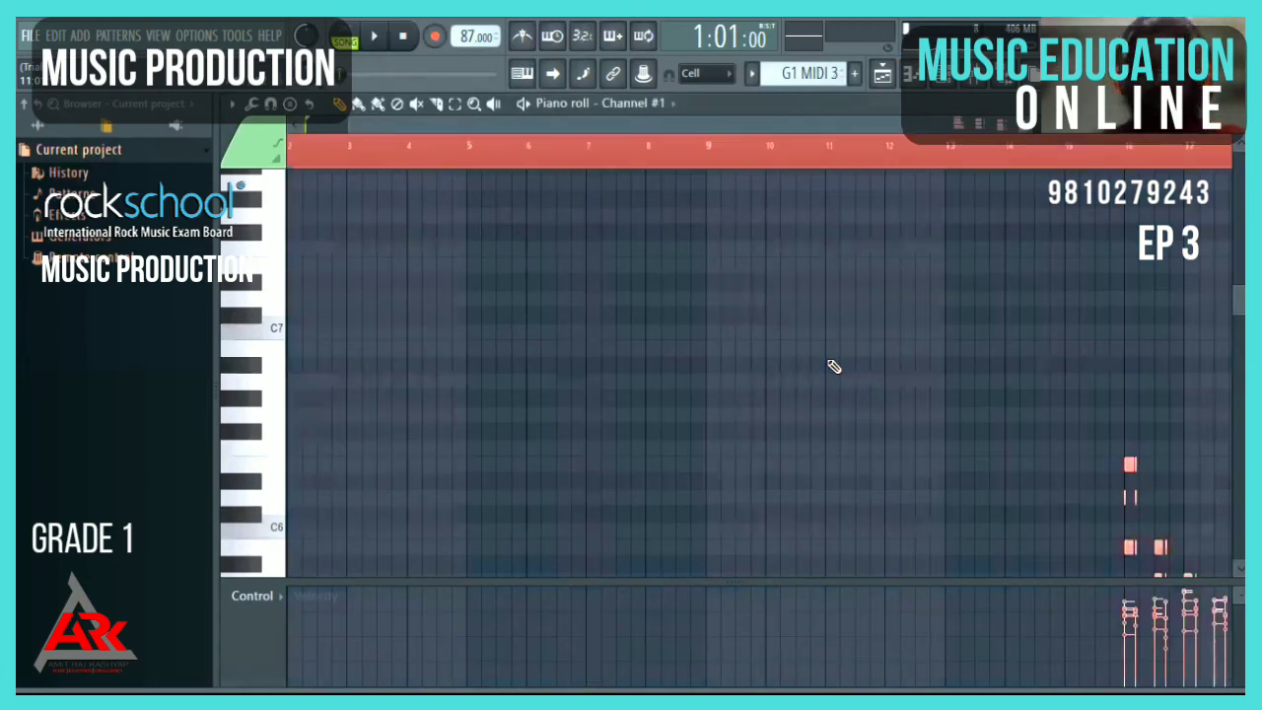
{"action": "key", "text": "ctrl+x"}
{"action": "key", "text": "ctrl+d"}
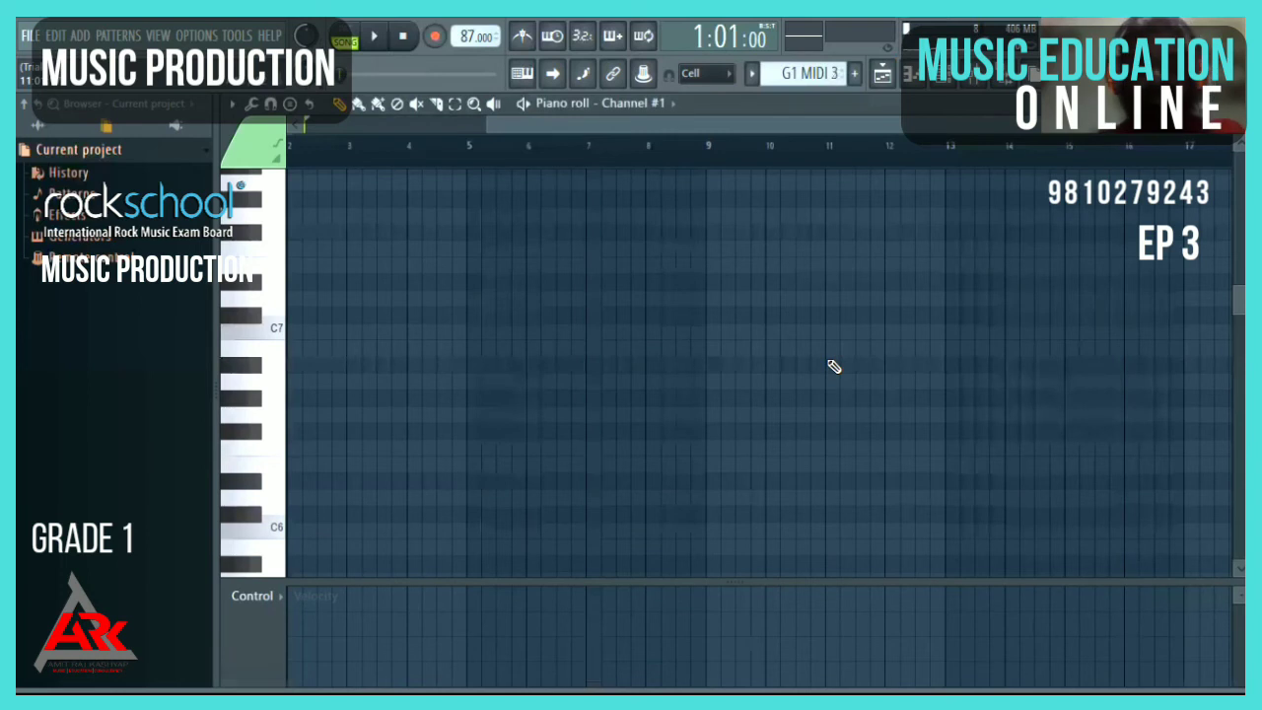
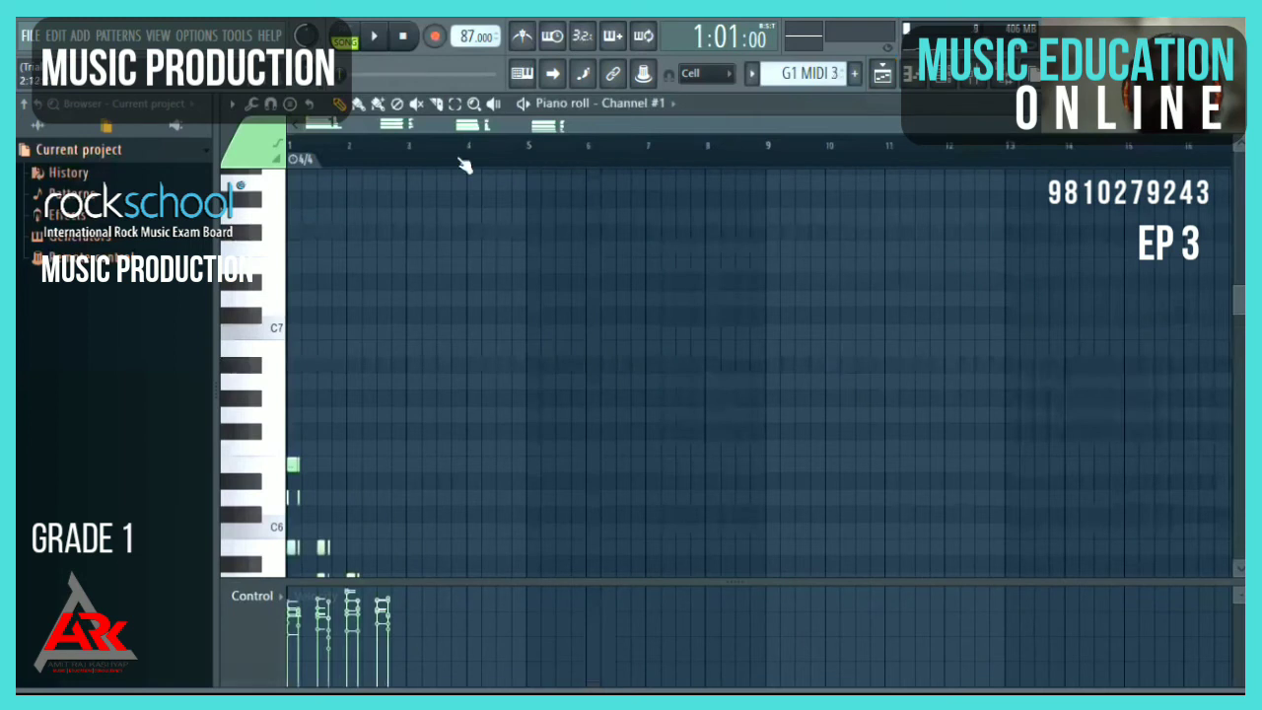
{"action": "left_click", "coordinate": [882, 73]}
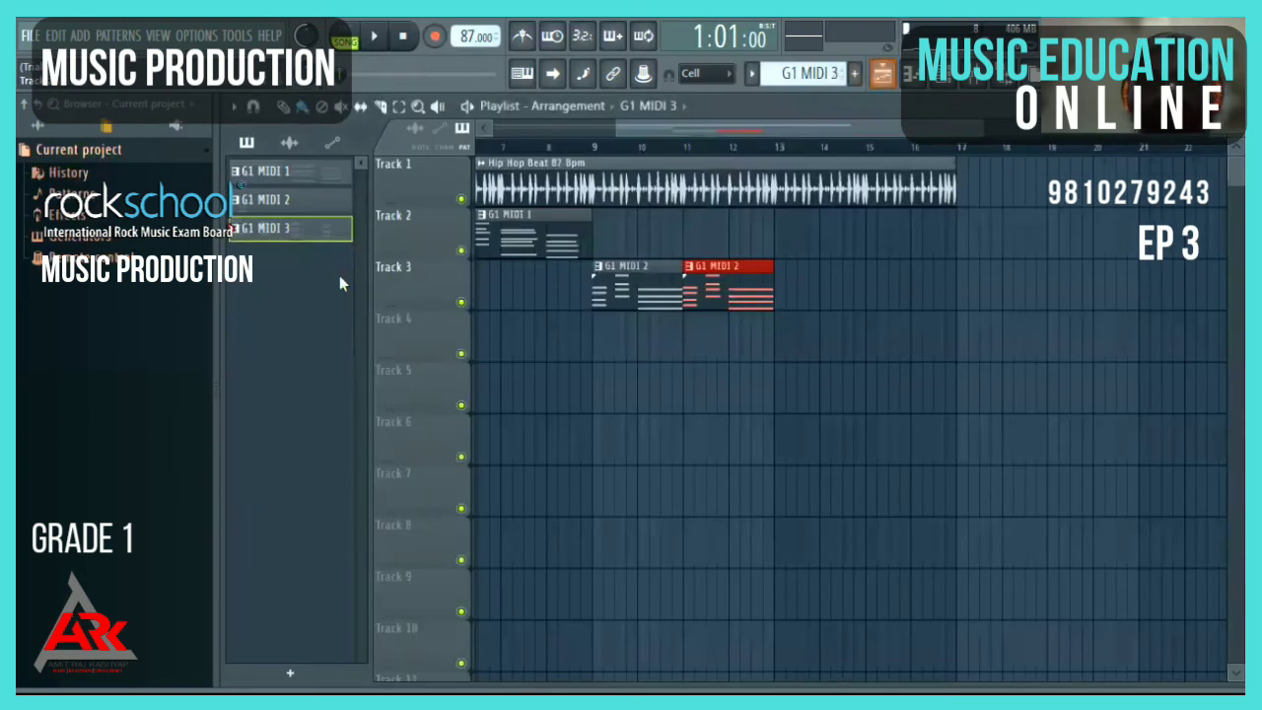
Place the G1 MIDI 3 pattern on Track 4 from bar 13 to bar 15
{"action": "left_click_drag", "start_coordinate": [266, 232], "coordinate": [280, 234]}
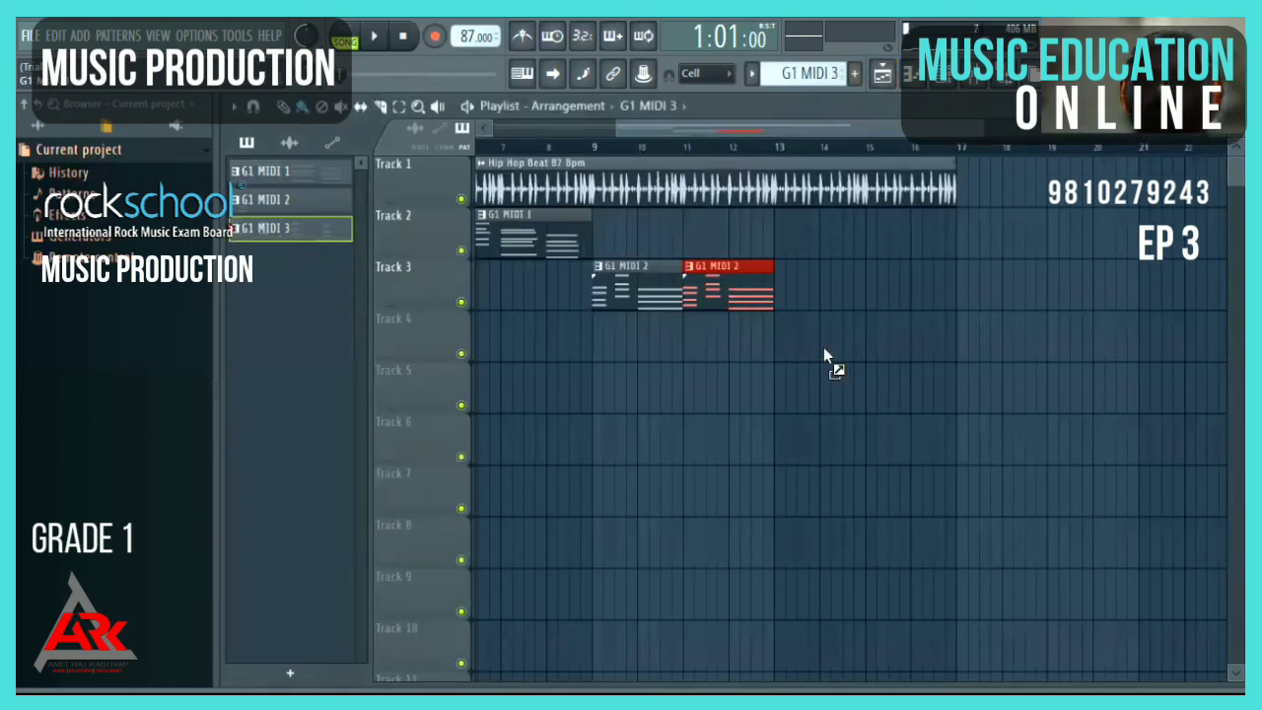
{"action": "left_click_drag", "start_coordinate": [777, 347], "coordinate": [777, 349]}
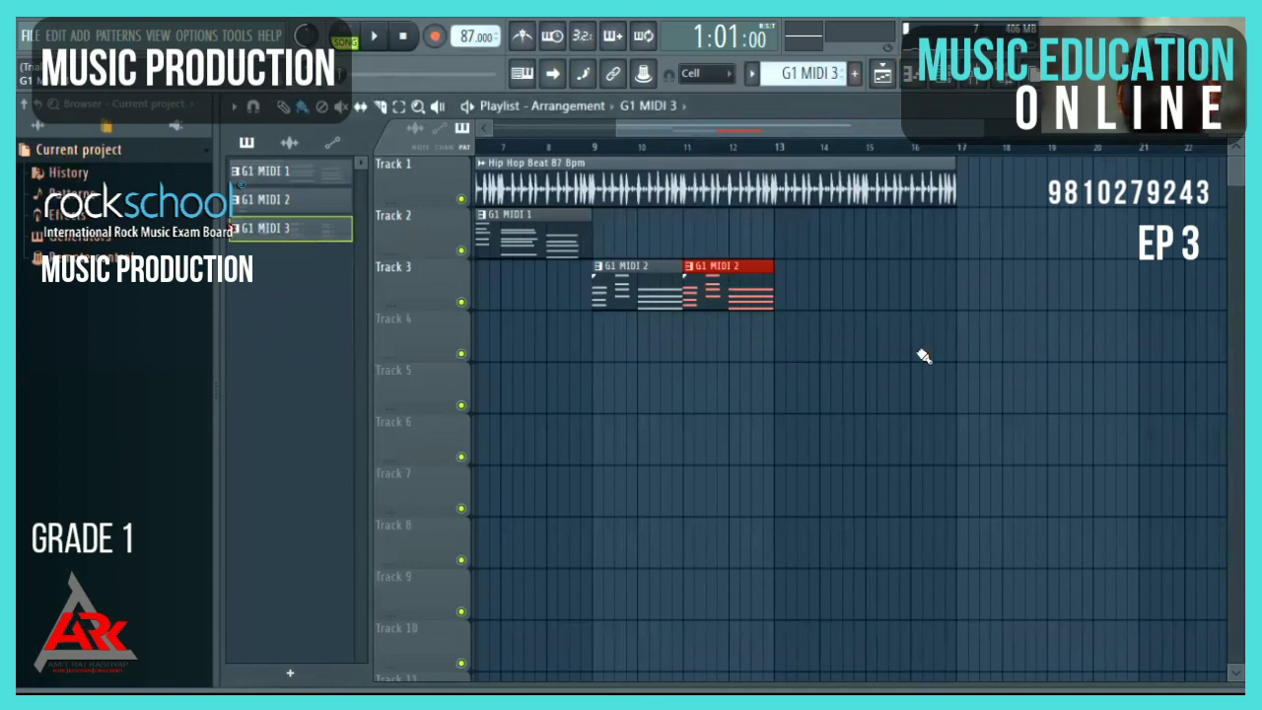
{"action": "left_click_drag", "start_coordinate": [979, 125], "coordinate": [772, 126]}
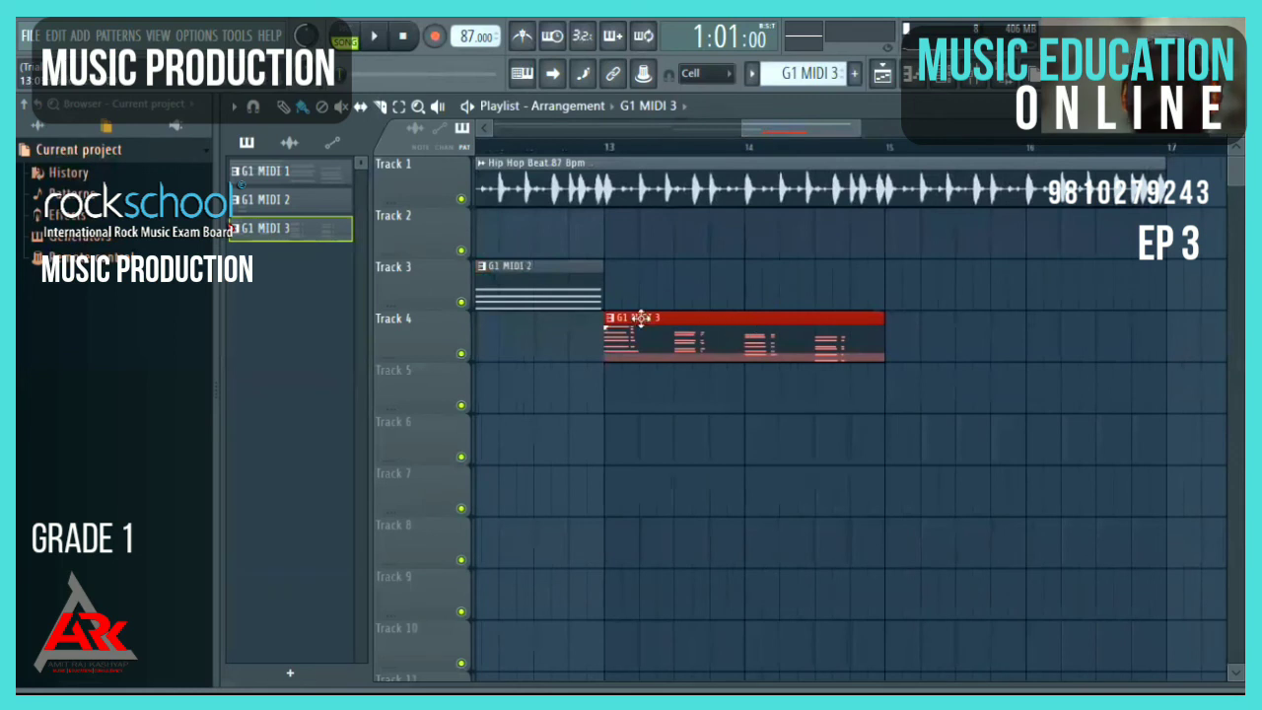
Play the arrangement from just before bar 13 to check the start of the G1 MIDI 3 clip, and stop it
{"action": "left_click", "coordinate": [590, 149]}
{"action": "key", "text": "space"}
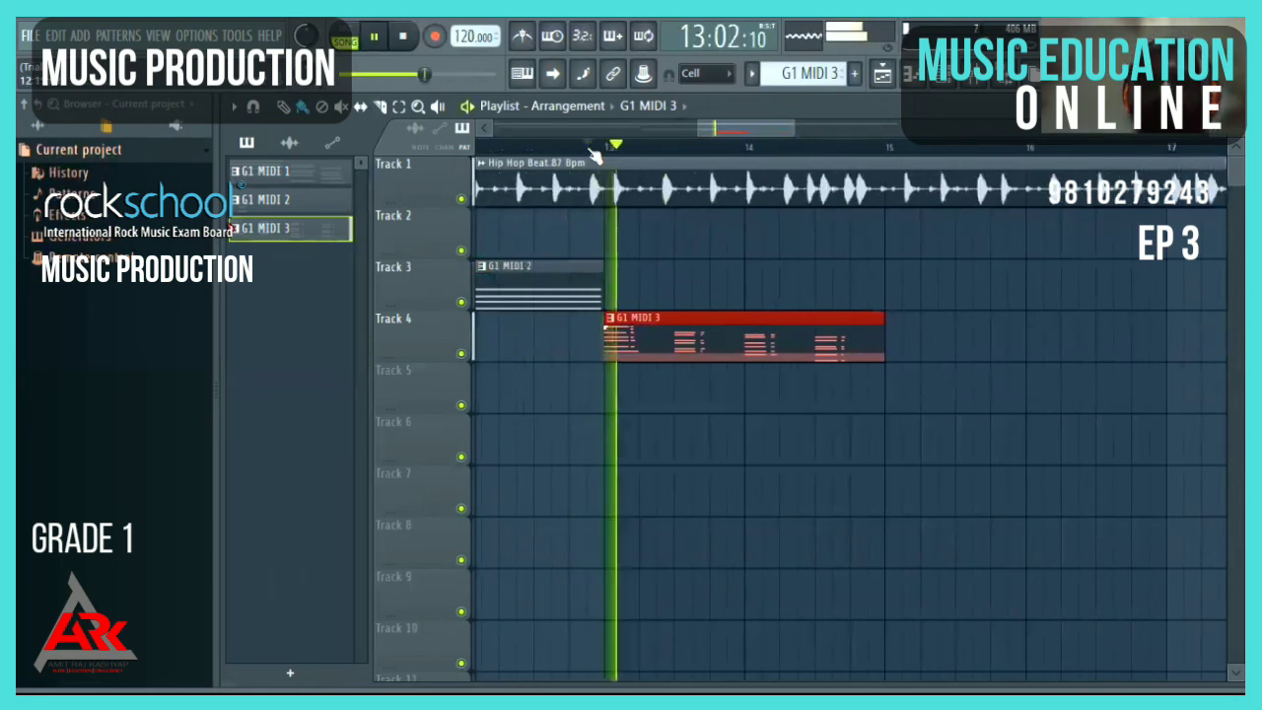
{"action": "key", "text": "space"}
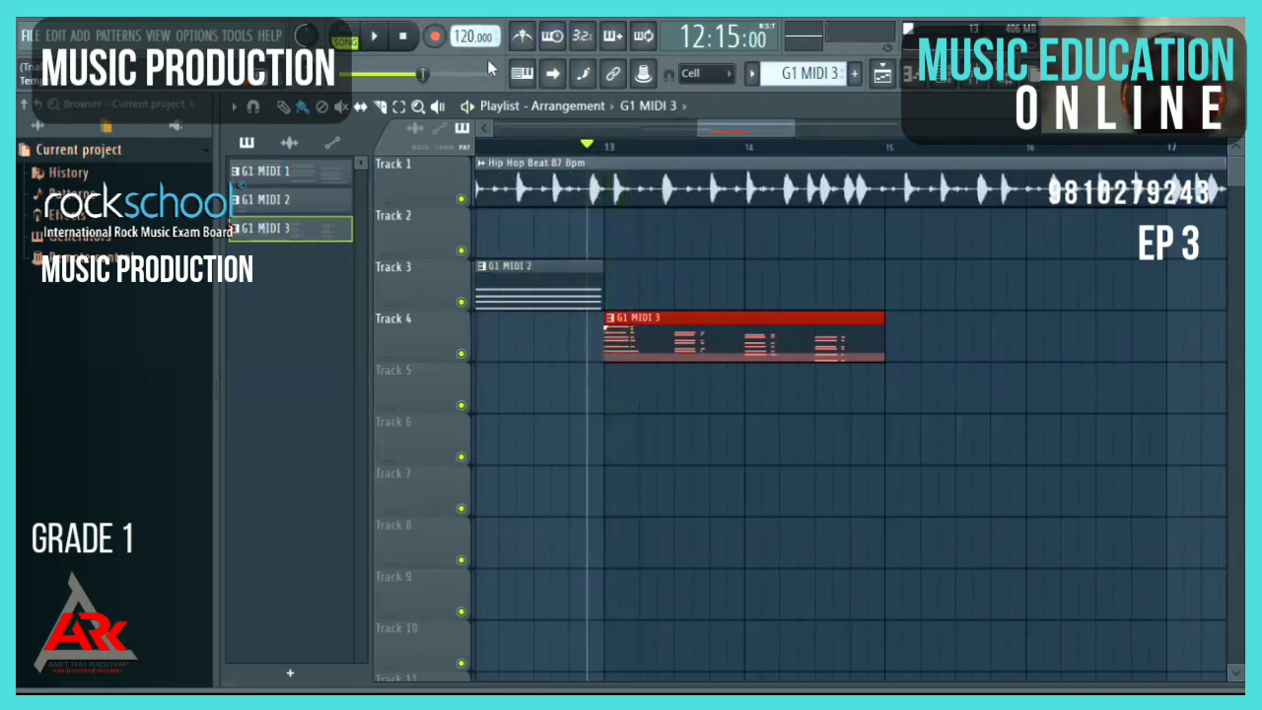
Delete the tempo events over bars 1–2 of the G1 MIDI 3 pattern, and set the project tempo to 87 BPM back in the playlist
{"action": "double_click", "coordinate": [703, 338]}
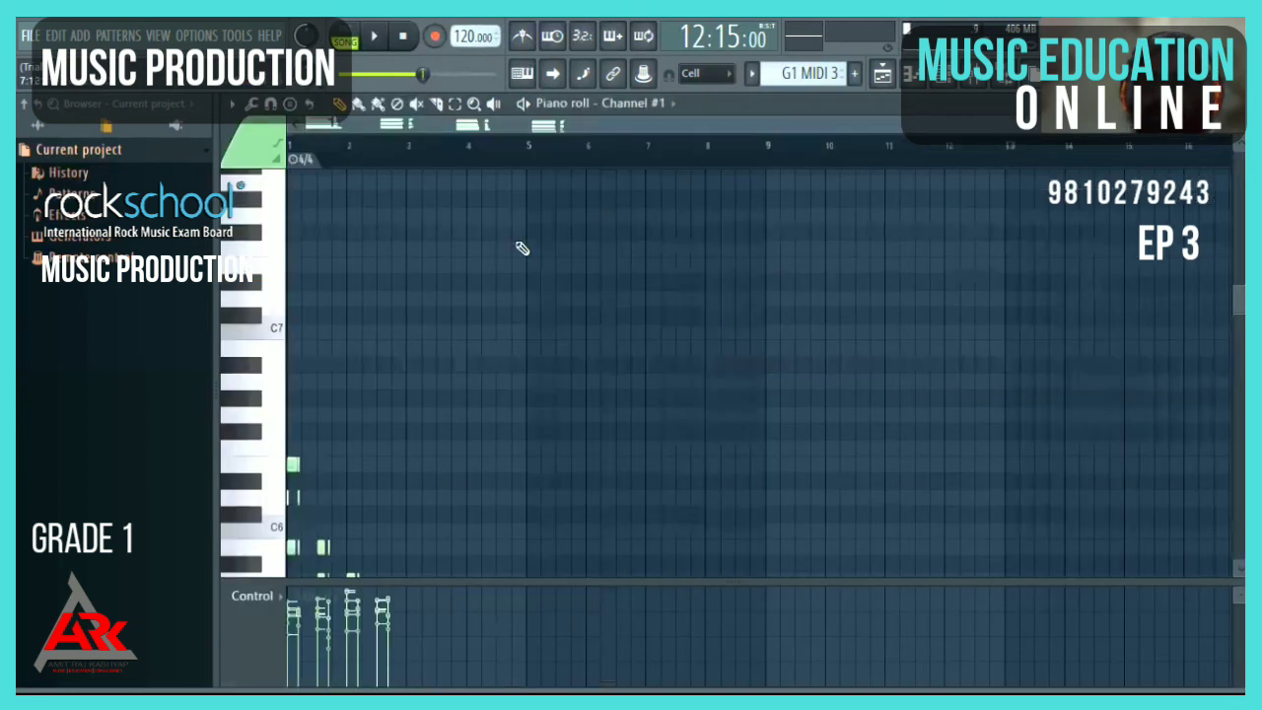
{"action": "right_click", "coordinate": [478, 49]}
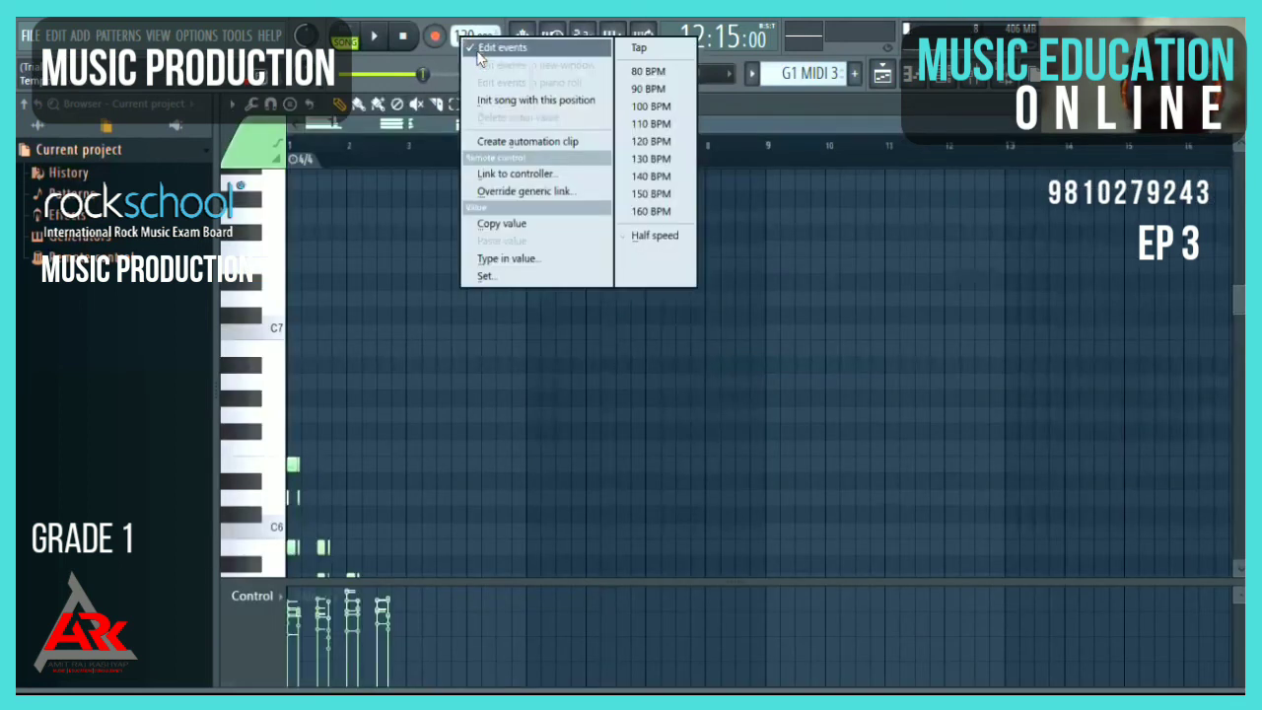
{"action": "left_click", "coordinate": [477, 52]}
{"action": "right_click", "coordinate": [464, 40]}
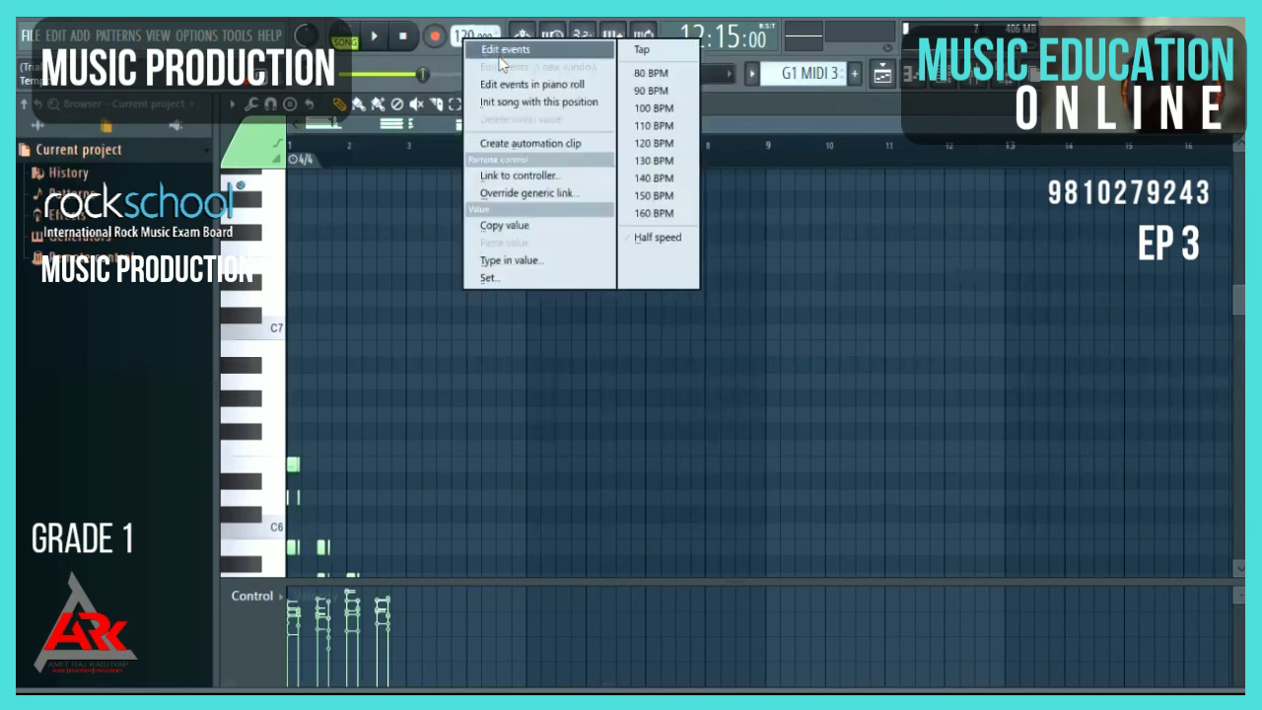
{"action": "left_click", "coordinate": [500, 51]}
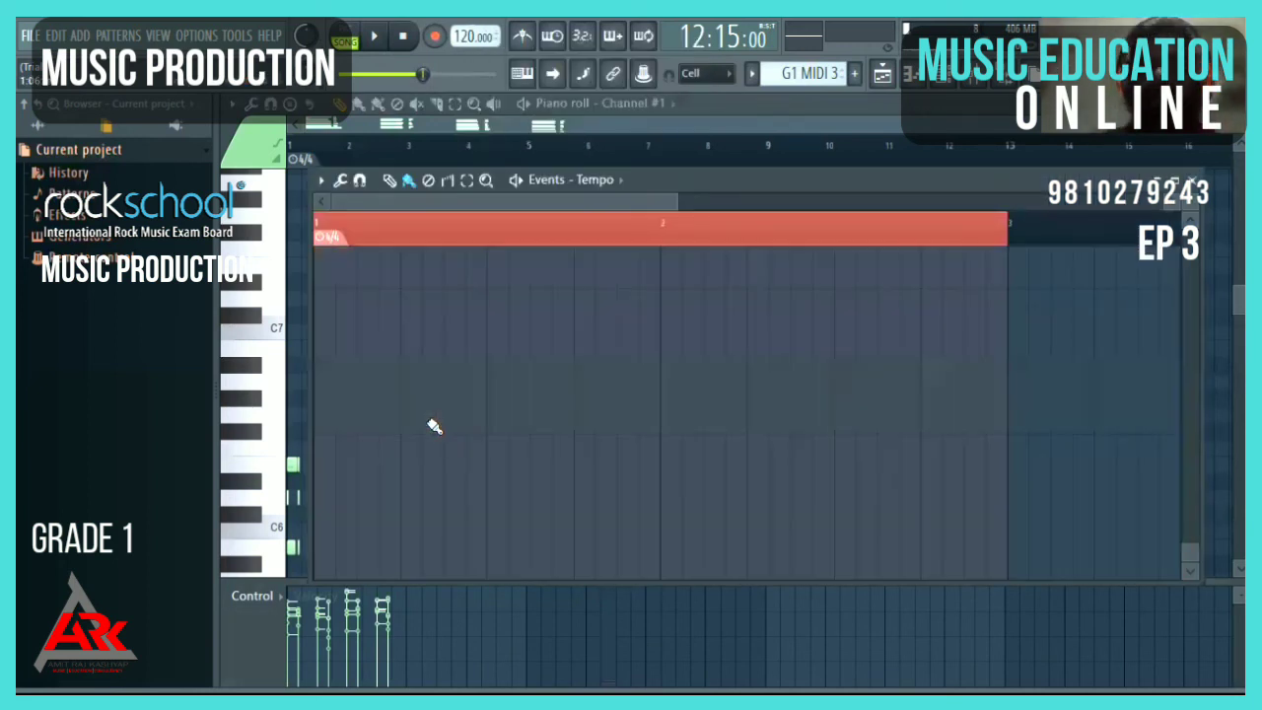
{"action": "left_click", "coordinate": [434, 426]}
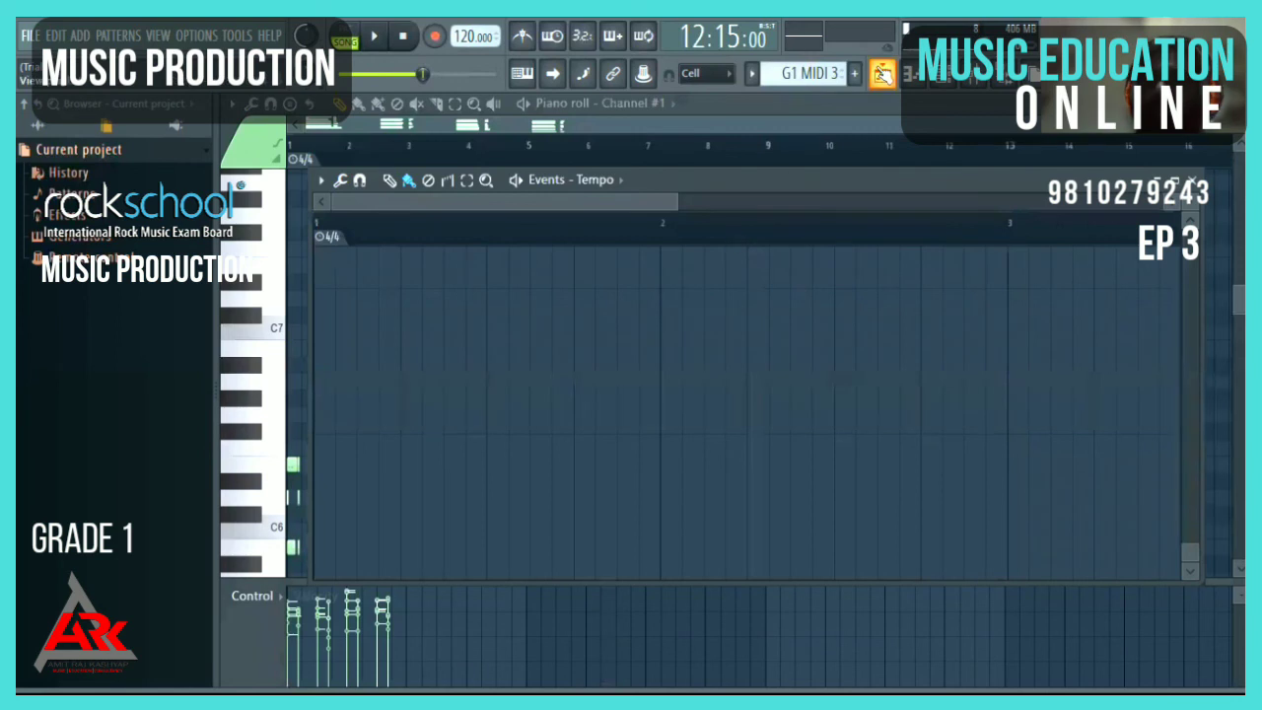
{"action": "left_click", "coordinate": [883, 74]}
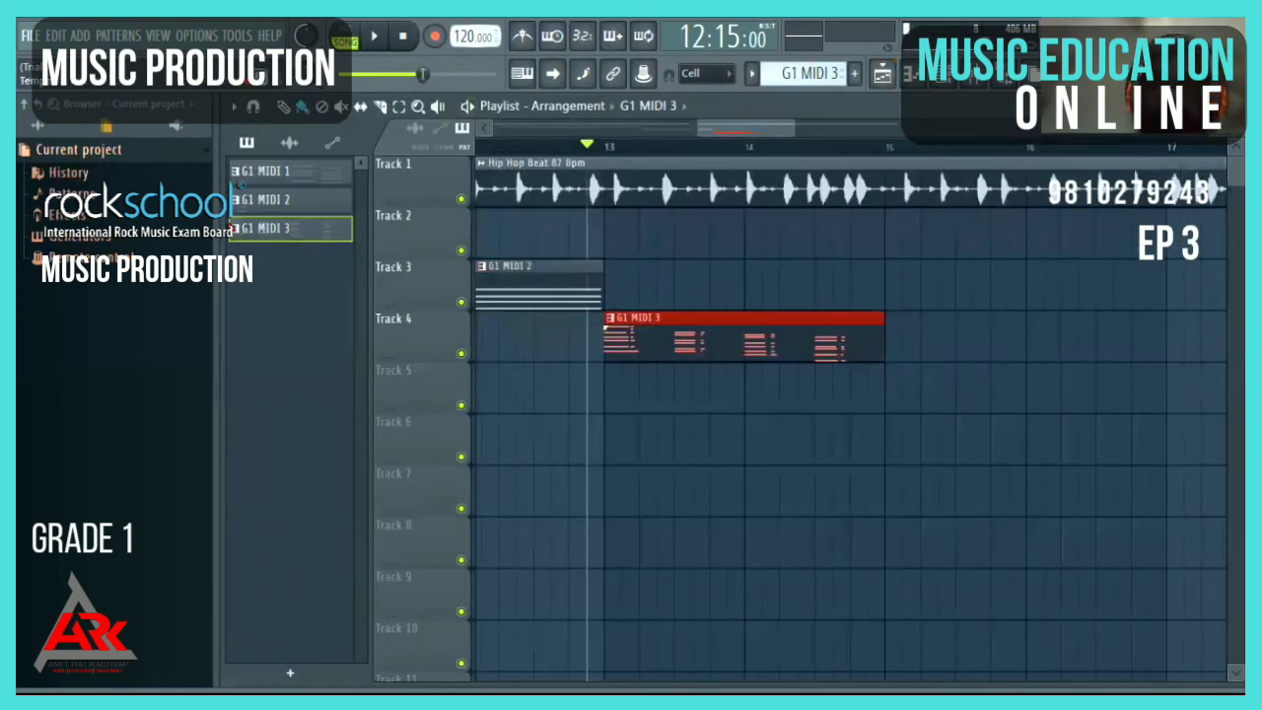
{"action": "left_click_drag", "start_coordinate": [461, 39], "coordinate": [471, 75]}
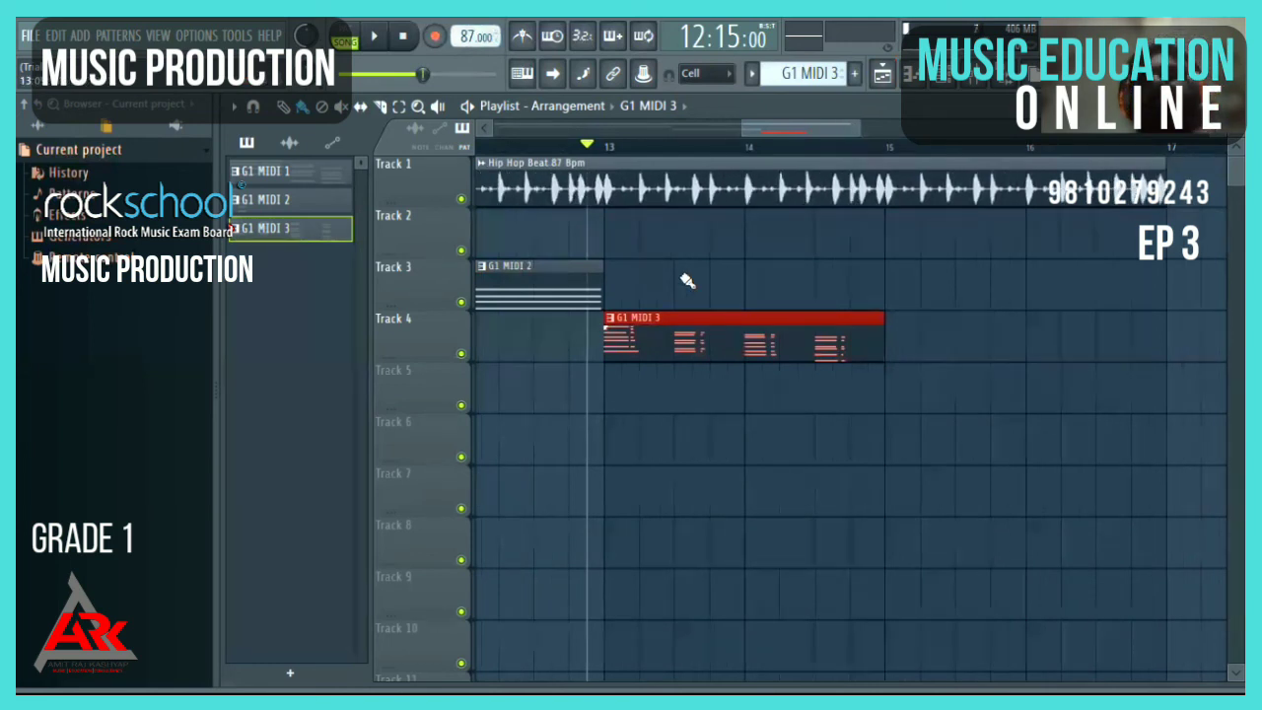
Play the song from just before bar 13 and duplicate the G1 MIDI 3 clip to bars 15–17 on Track 4
{"action": "key", "text": "space"}
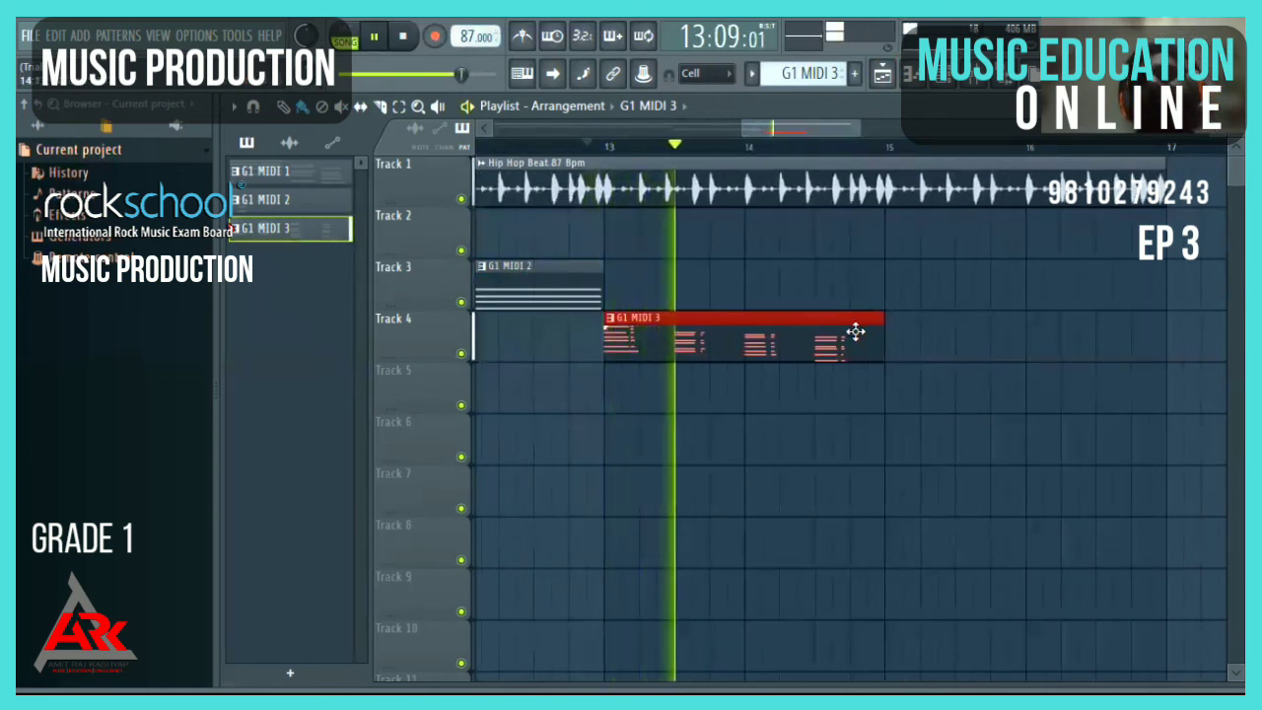
{"action": "key", "text": "ctrl+b"}
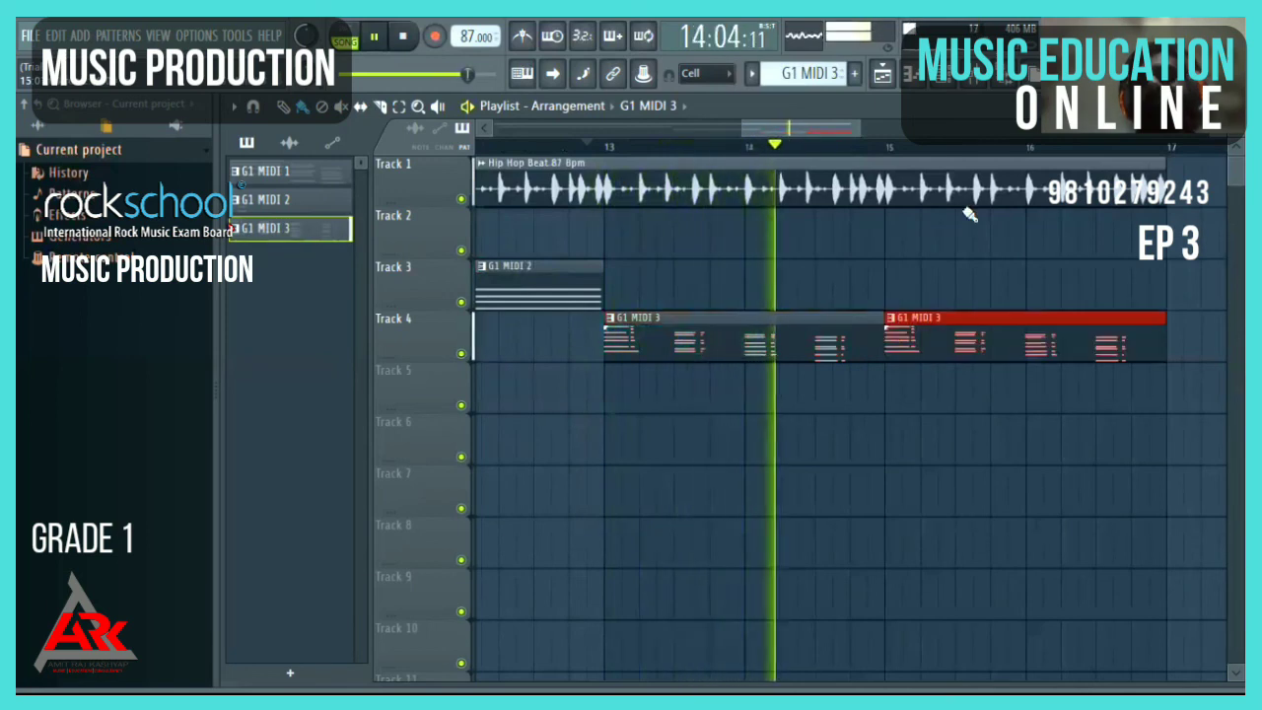
Show the whole 16-bar arrangement in the playlist, check its playback, and stop with the song position back at bar 1
{"action": "left_click", "coordinate": [570, 131]}
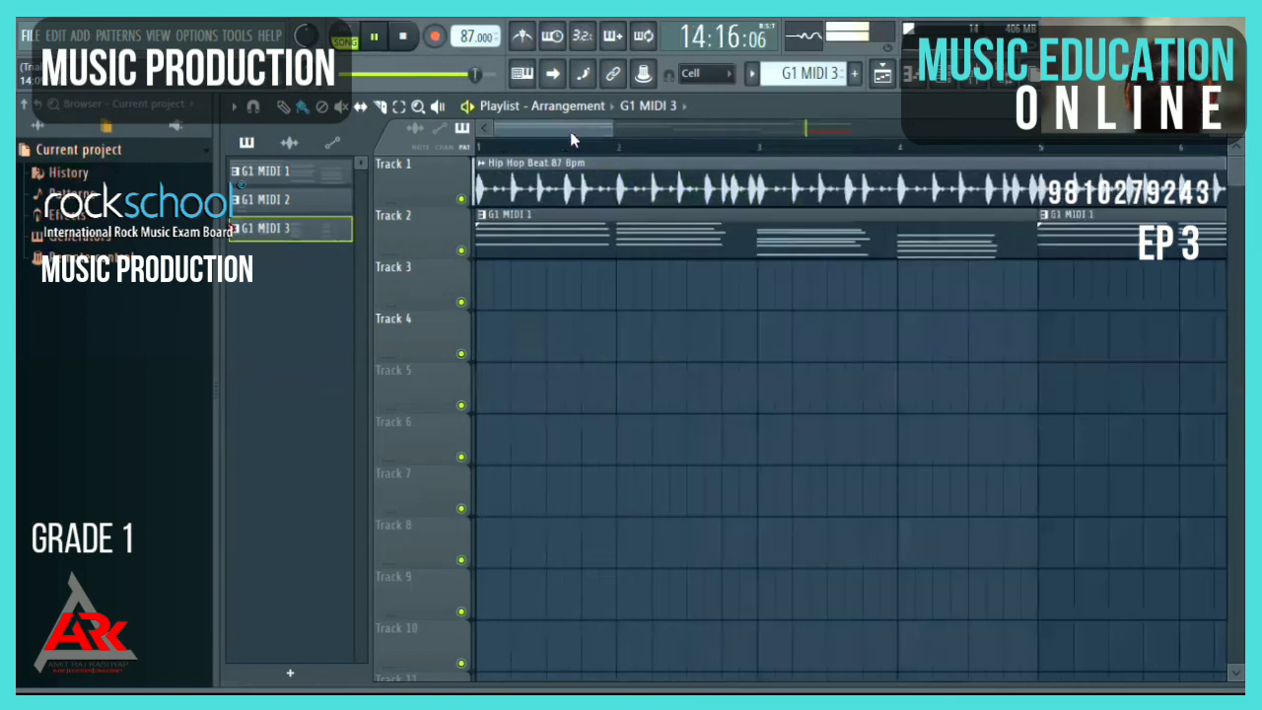
{"action": "left_click_drag", "start_coordinate": [614, 129], "coordinate": [996, 129]}
{"action": "scroll", "coordinate": [632, 129], "scroll_direction": "down", "scroll_amount": 5}
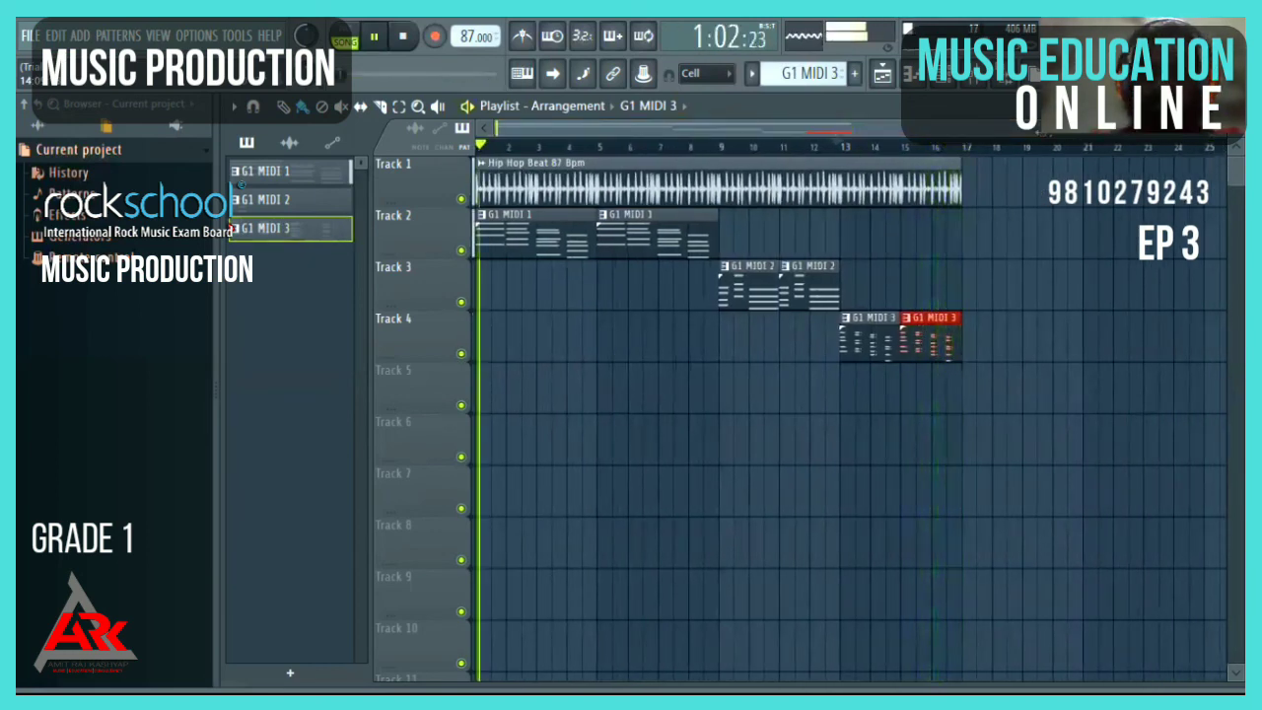
{"action": "key", "text": "space"}
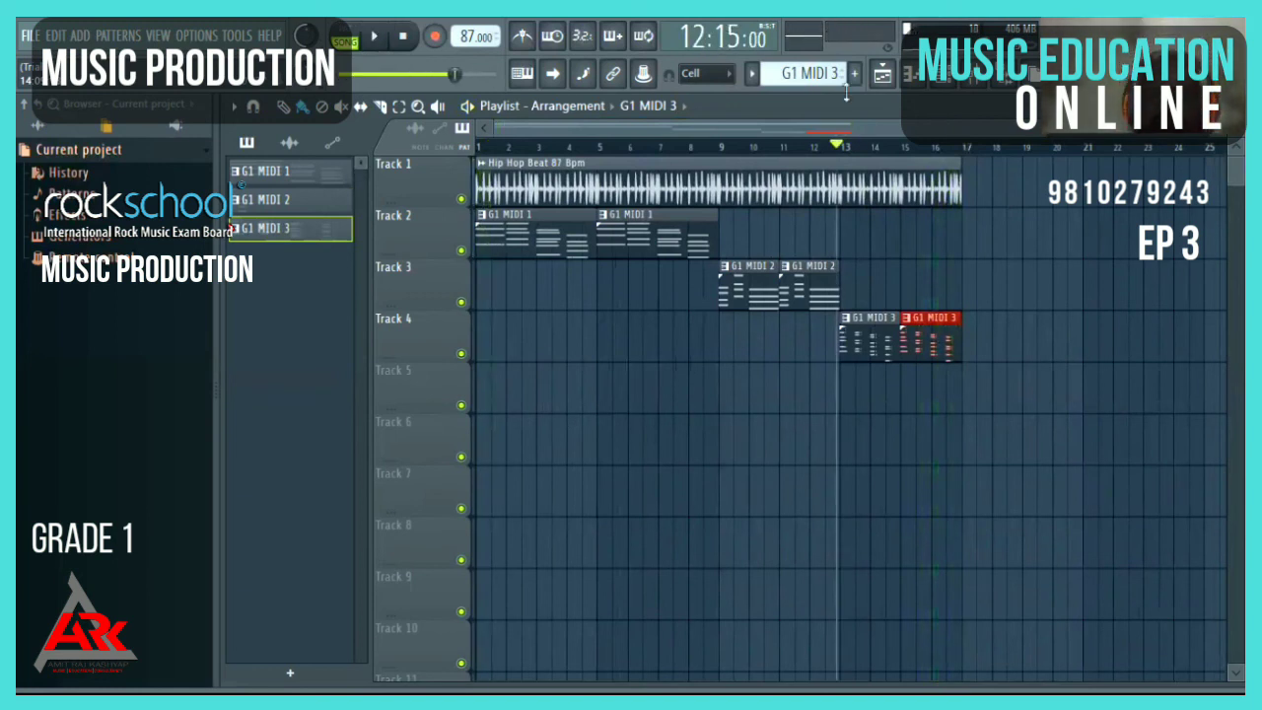
{"action": "key", "text": "space"}
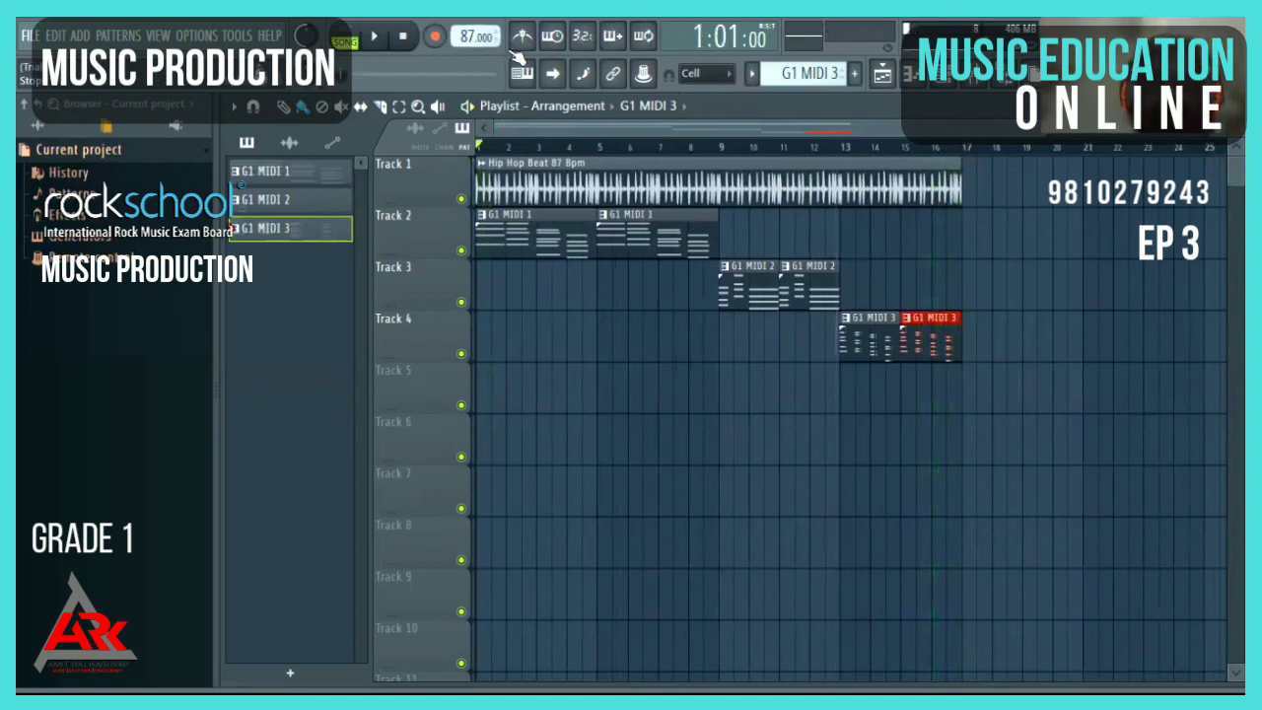